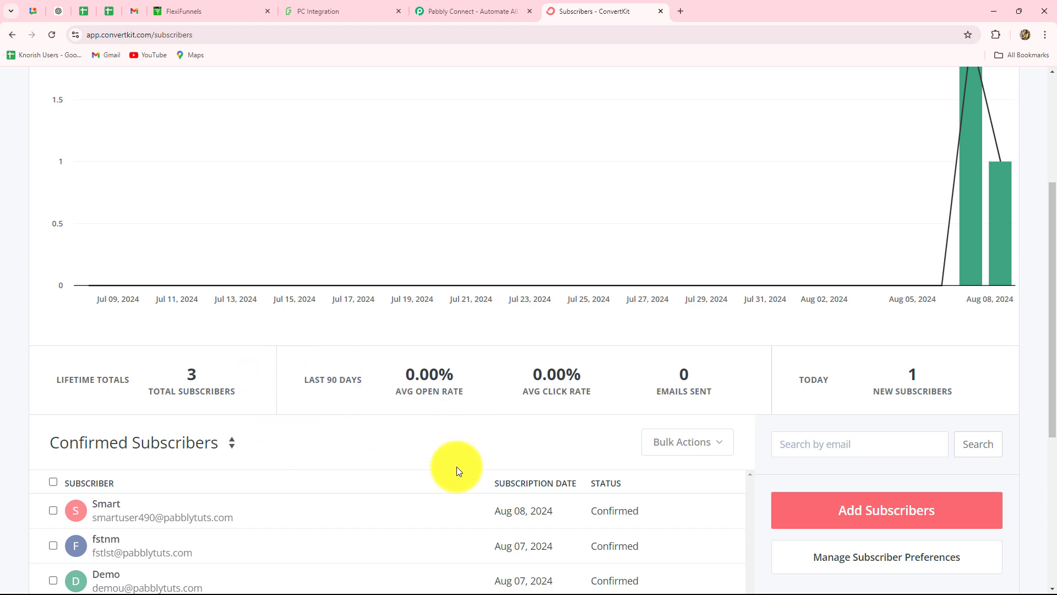
Review the ConvertKit subscriber list, then switch to the Pabbly Connect website.
click(212, 12)
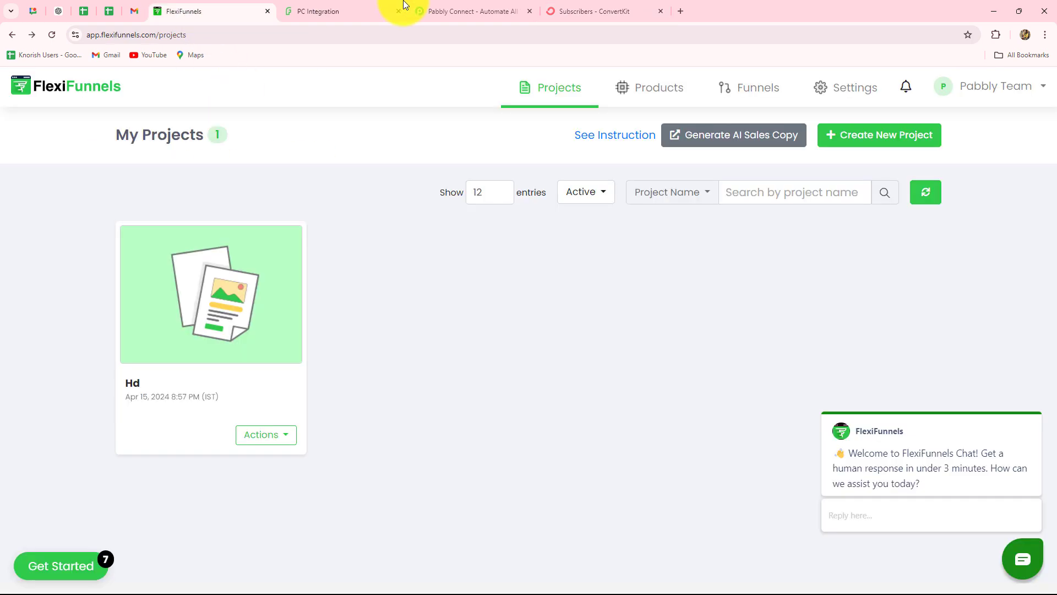
click(569, 13)
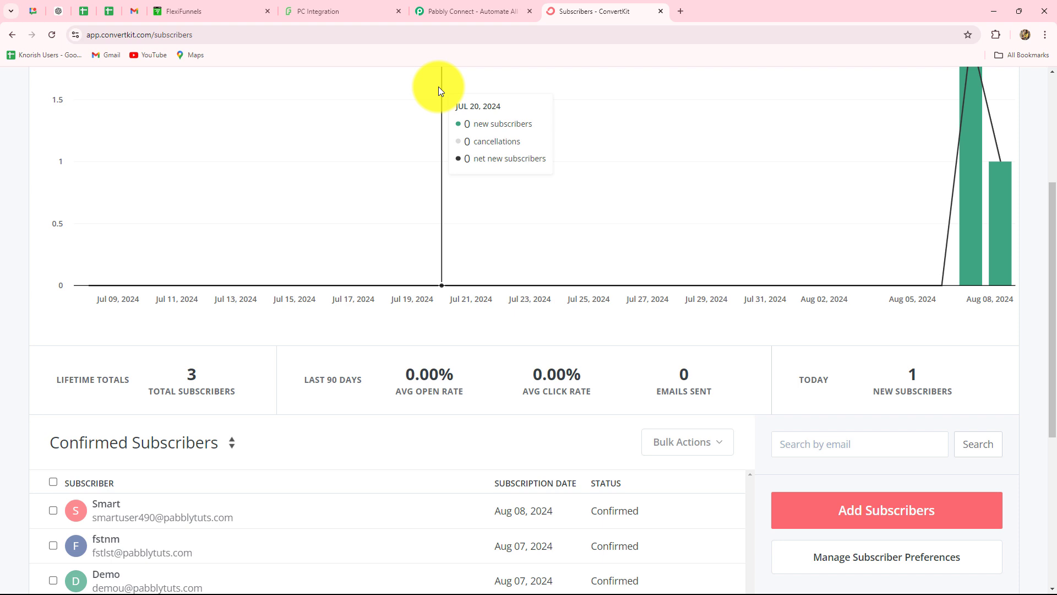
scroll(459, 327, down, 3)
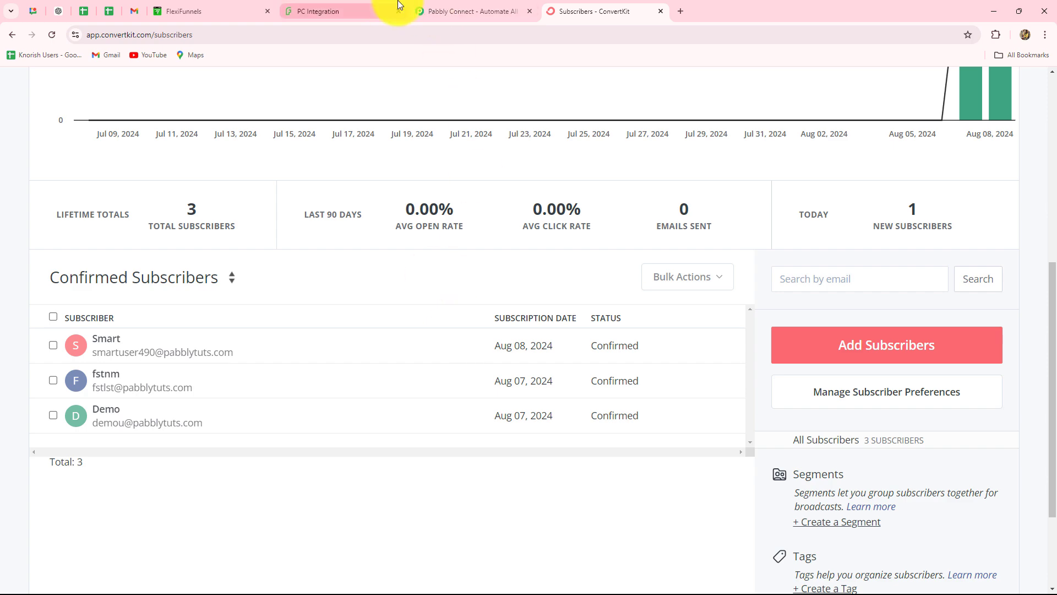
click(459, 9)
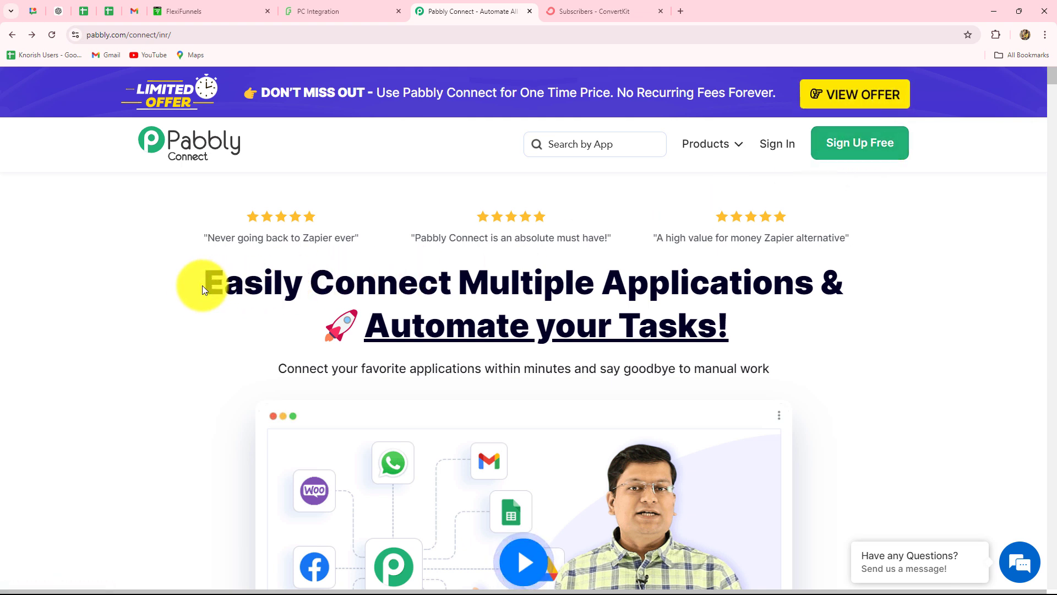
Sign in to Pabbly and open Pabbly Connect's dashboard, with 3000 tasks and no workflows.
drag(204, 286, 775, 339)
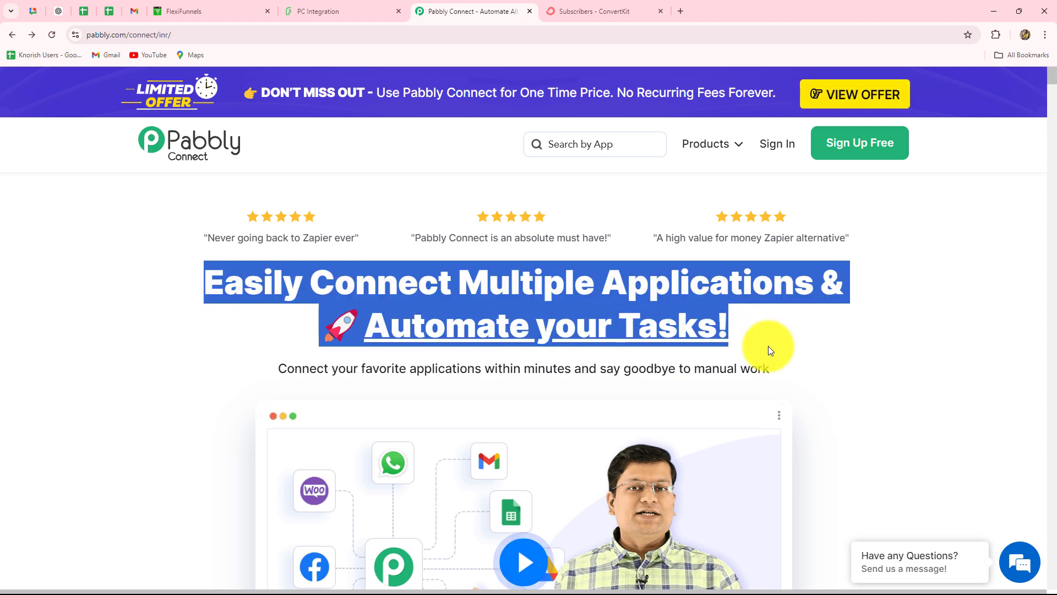
click(780, 146)
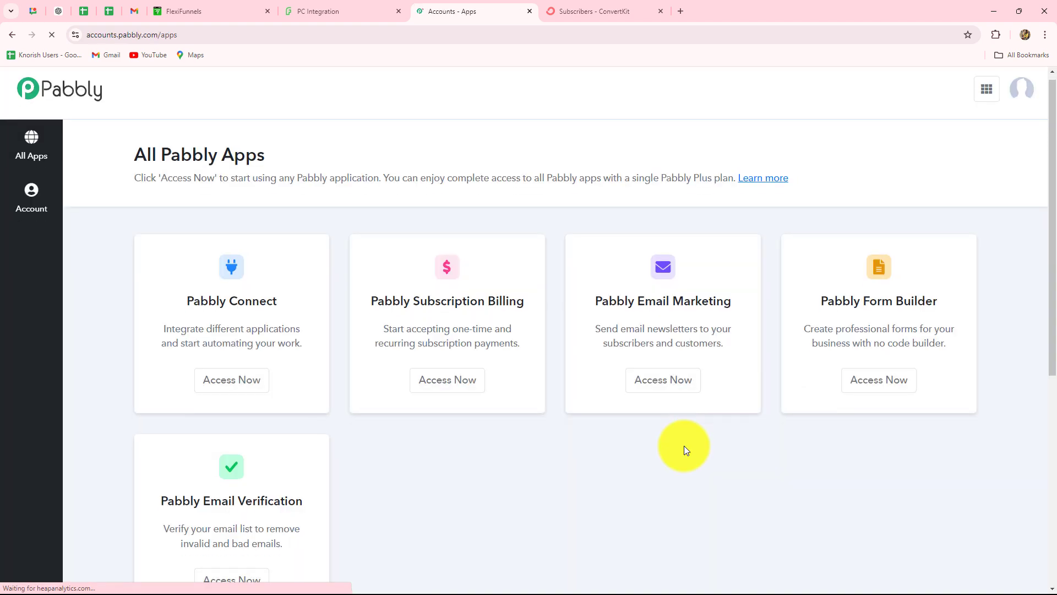
scroll(684, 449, down, 3)
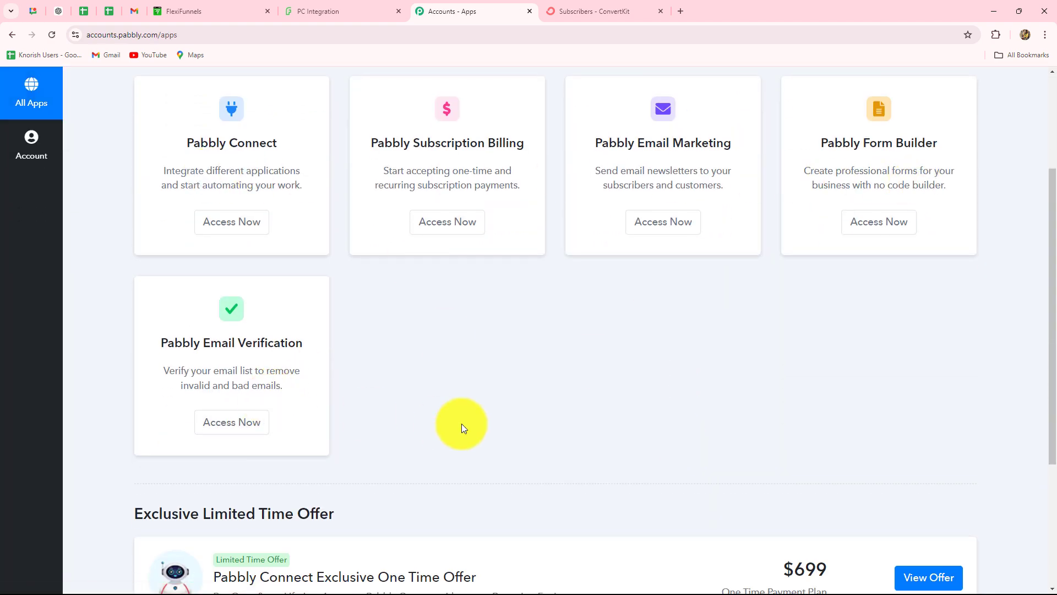
scroll(461, 428, up, 2)
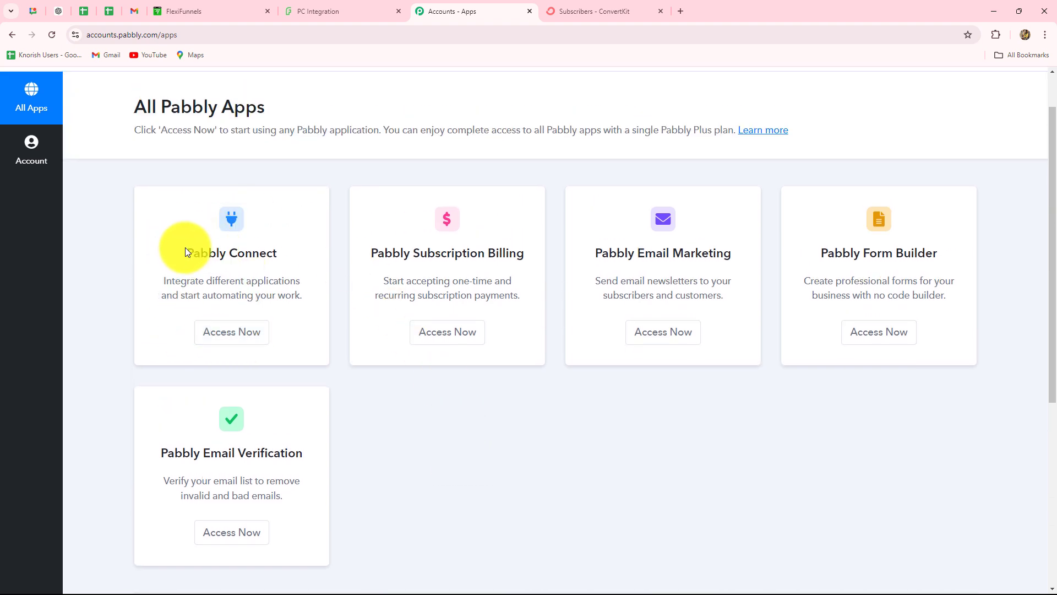
drag(187, 252, 245, 253)
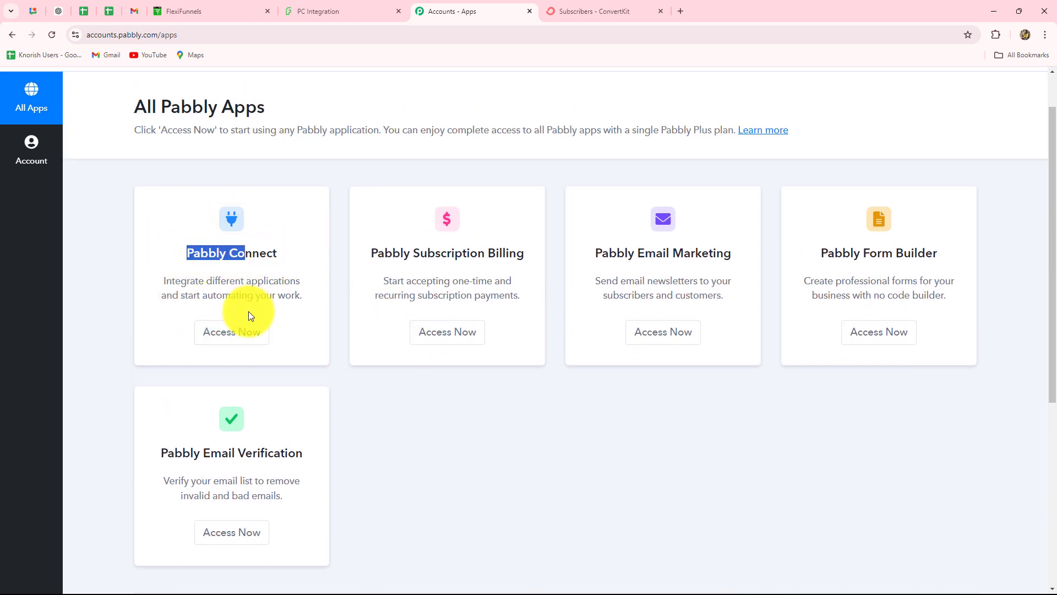
click(243, 330)
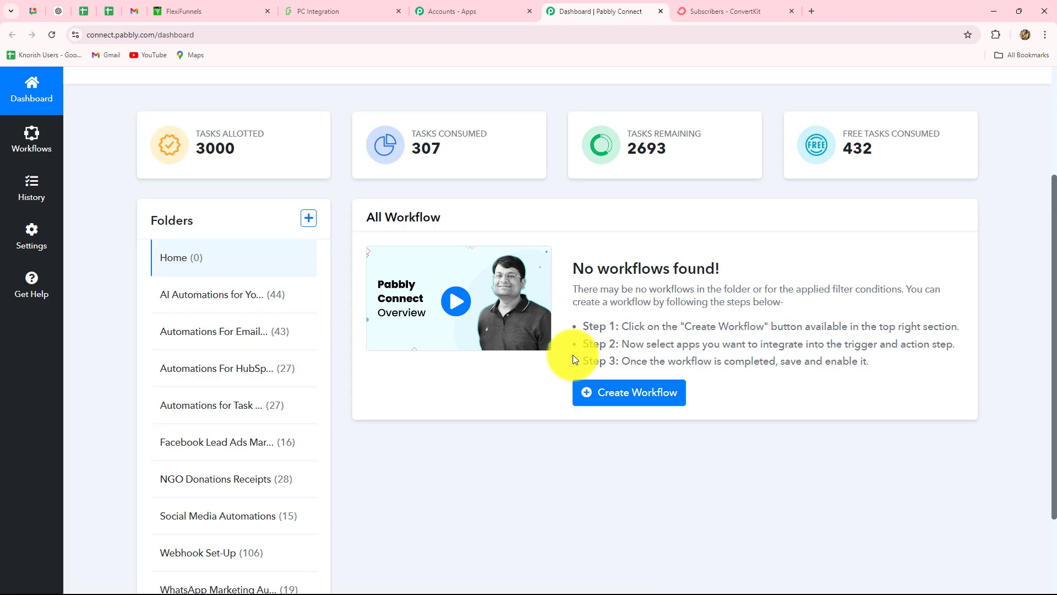
scroll(573, 354, down, 2)
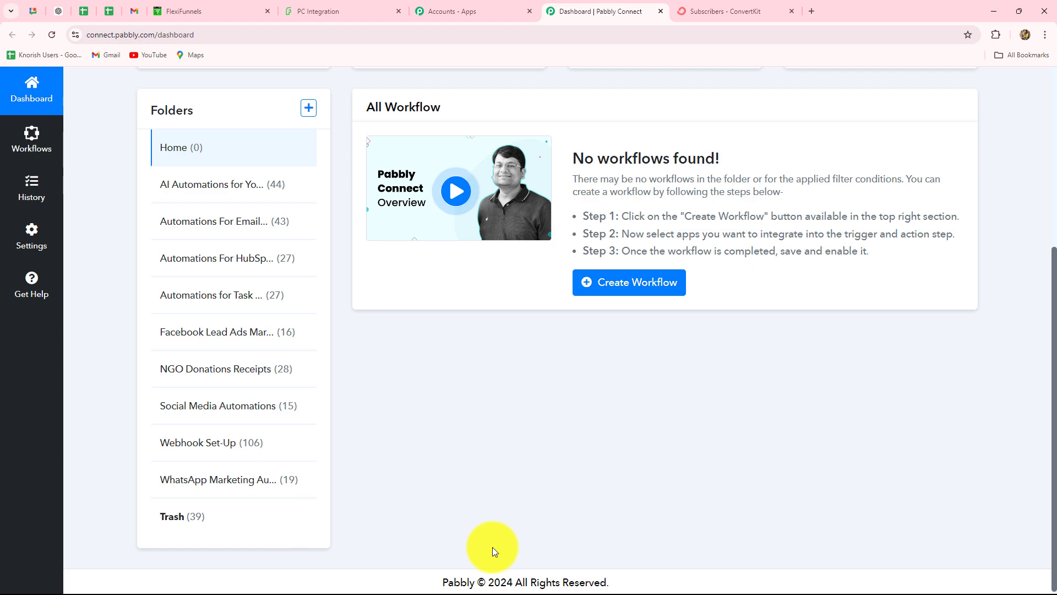
scroll(496, 519, up, 3)
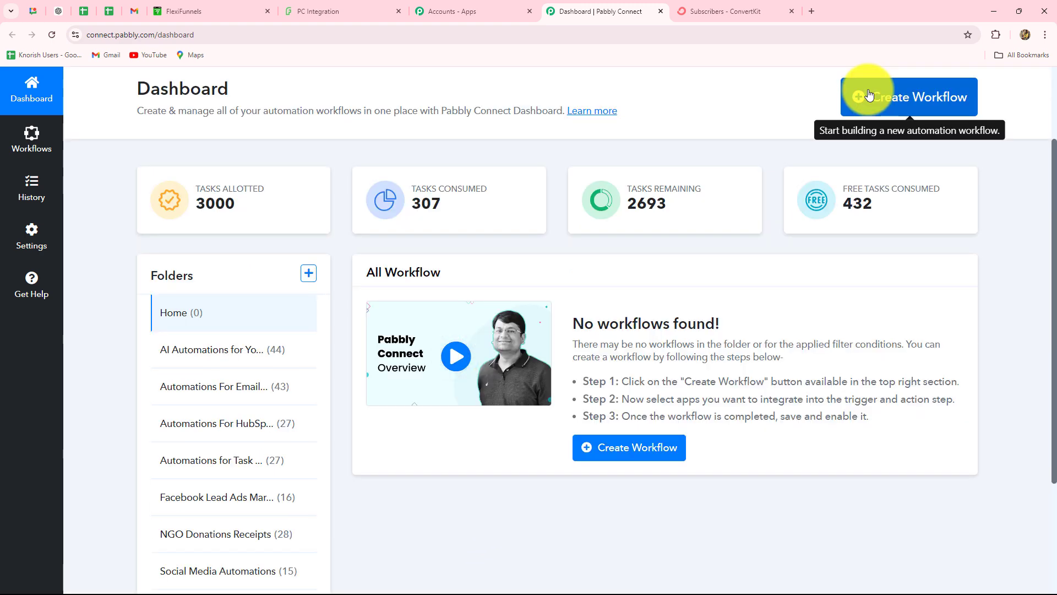
Create workflow 'Create ConvertKit Subscriber on FlexiFunnels Form Submission' in folder Automations For Email Marketing.
click(869, 95)
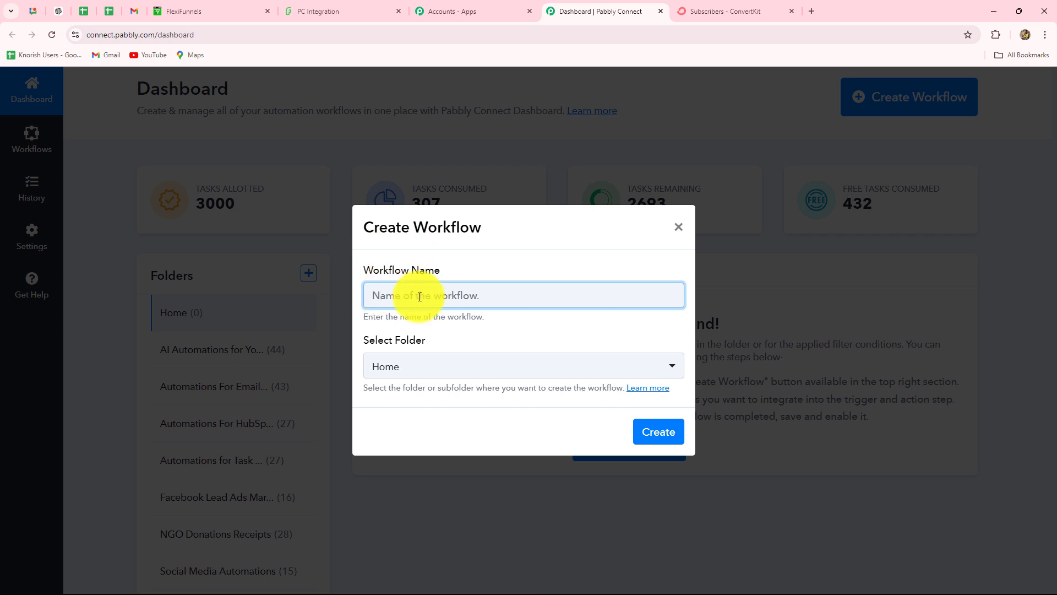
text(Create ConvertKit Subscriber on FlexiFunnels Form Submission)
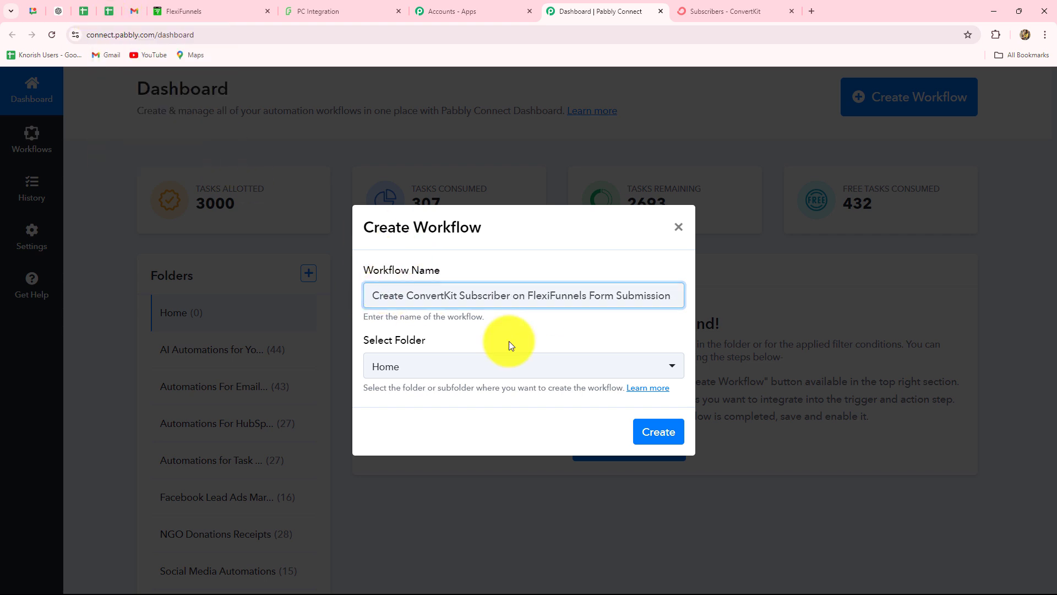
click(509, 342)
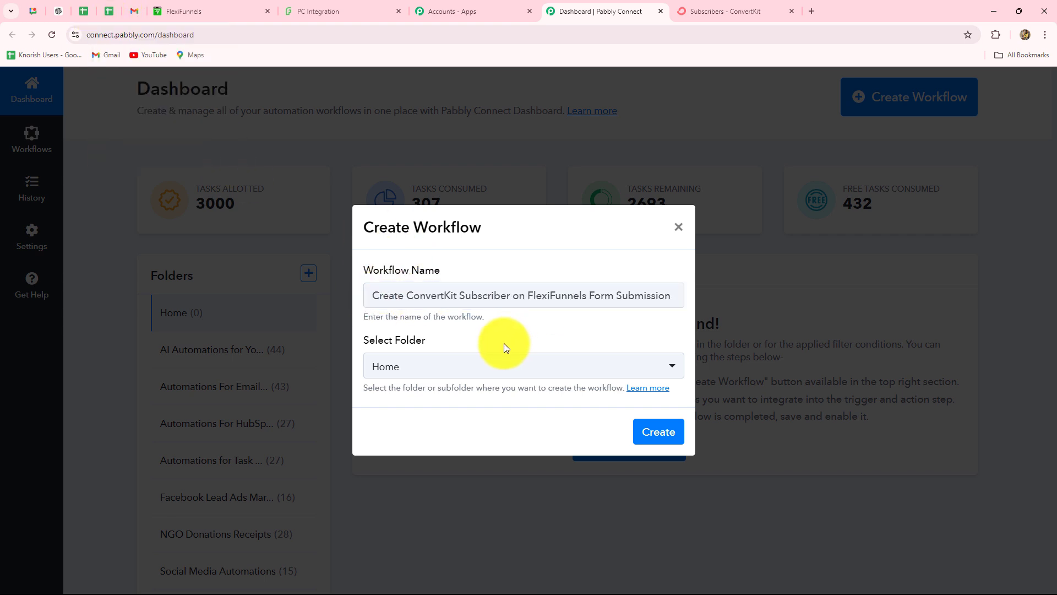
click(462, 368)
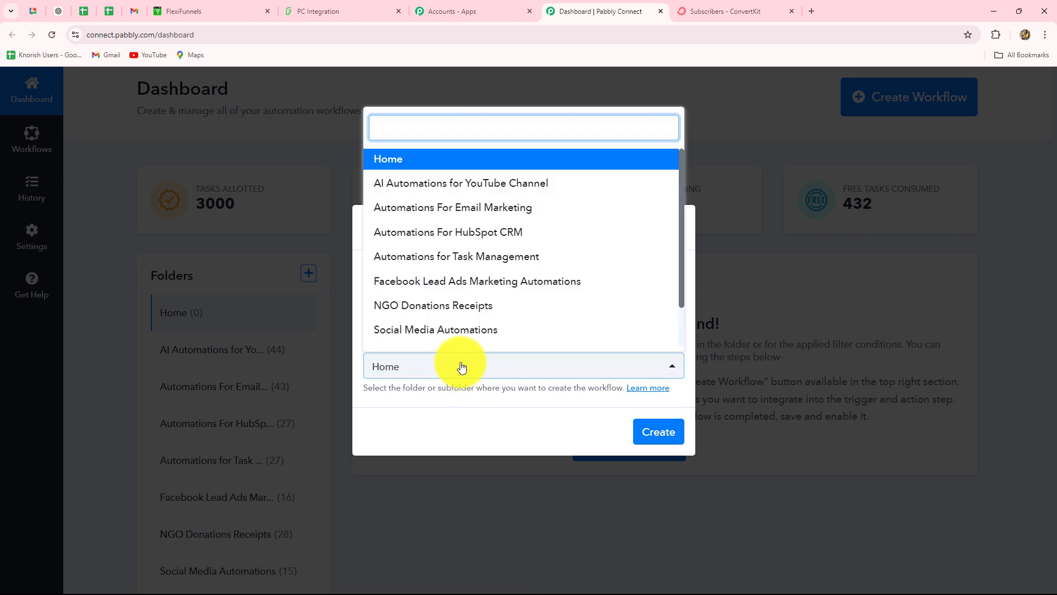
scroll(430, 302, down, 1)
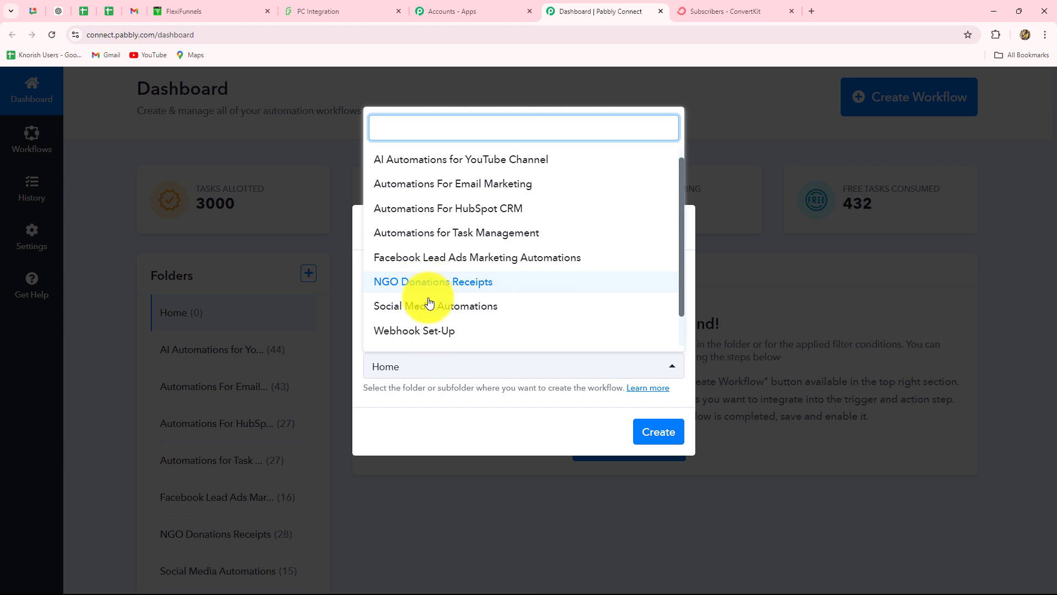
scroll(430, 302, down, 1)
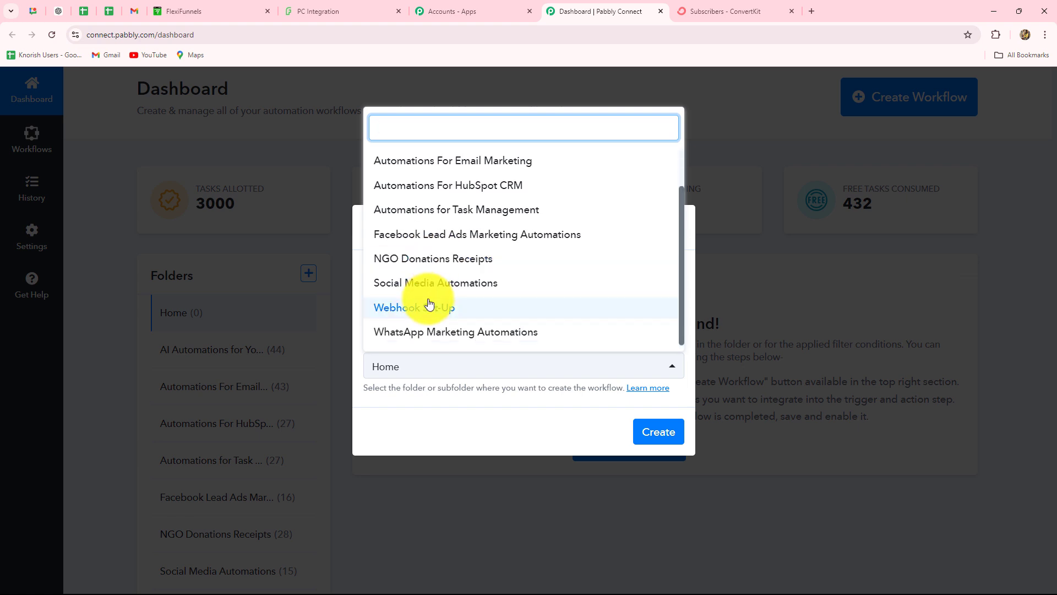
click(477, 167)
click(679, 435)
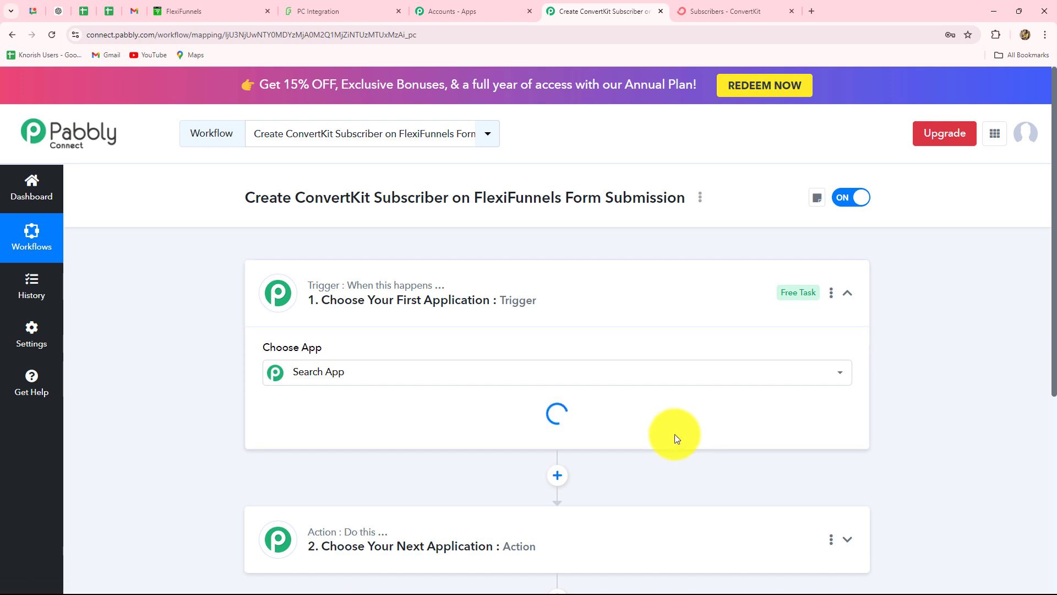
Collapse the empty trigger step to reveal the unconfigured Action step below.
click(848, 292)
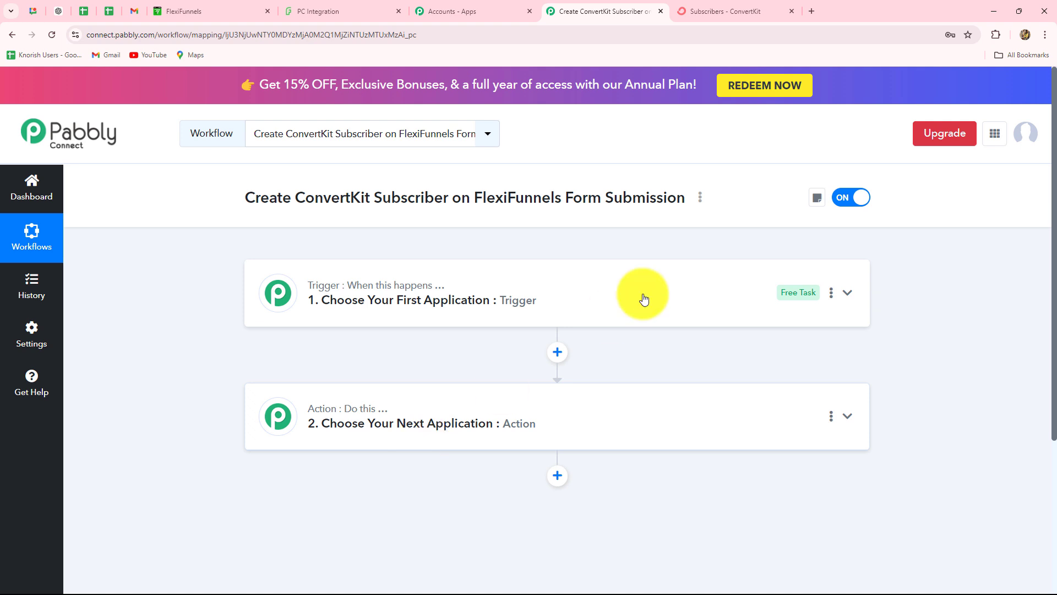
mouse_move(355, 418)
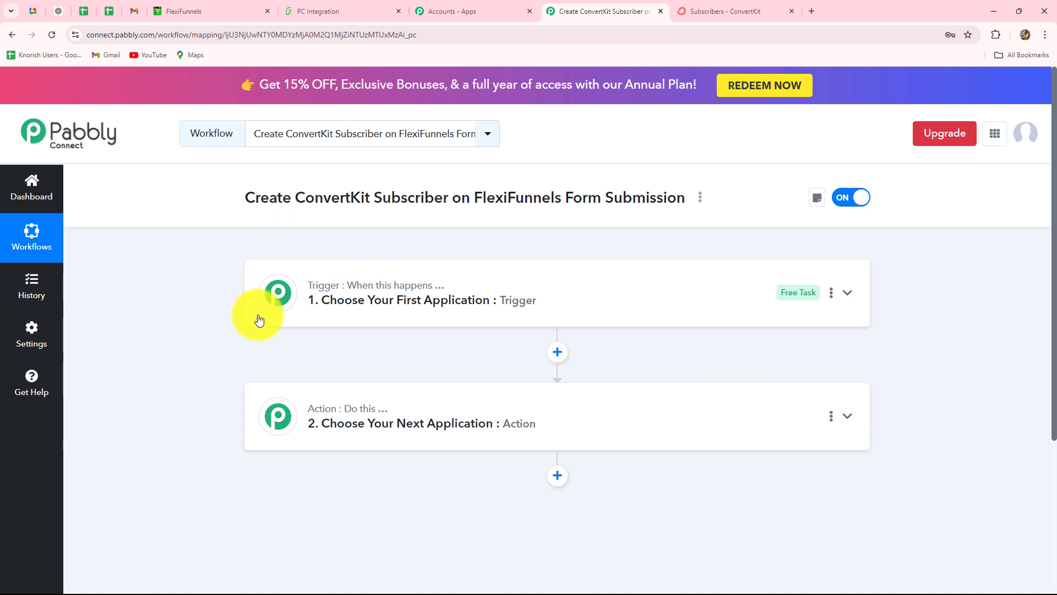
Choose FlexiFunnels as the trigger app and list its trigger events.
click(378, 285)
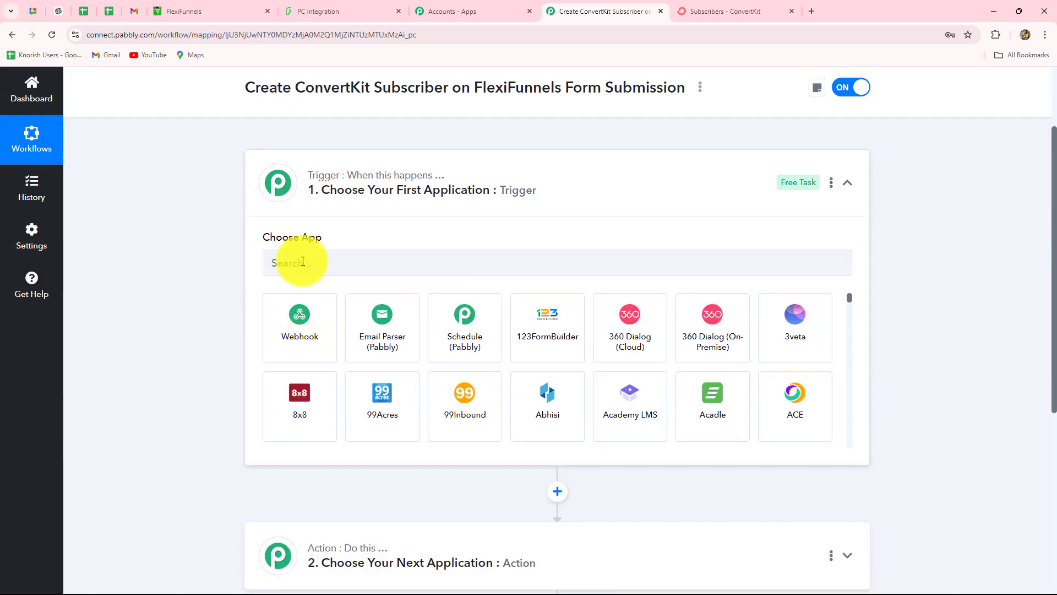
click(254, 11)
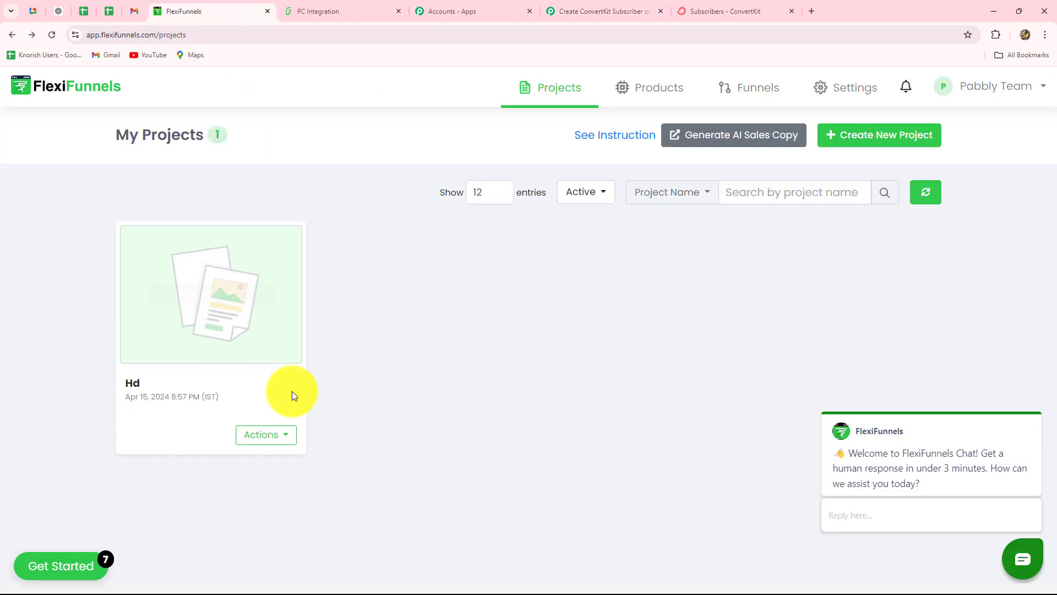
click(604, 11)
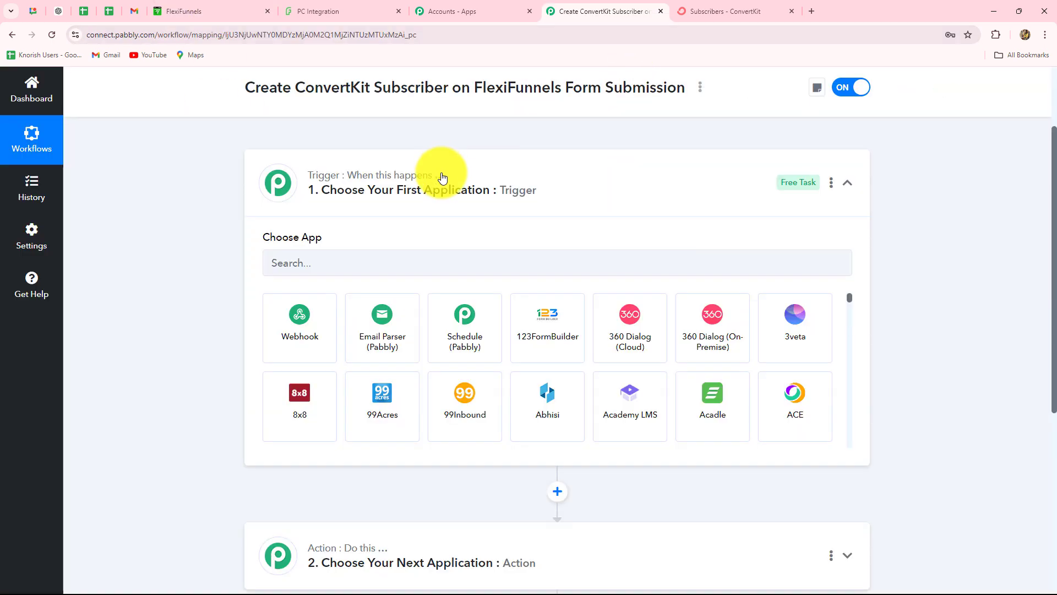
click(414, 254)
key(Caps_Lock)
text(F)
text(le)
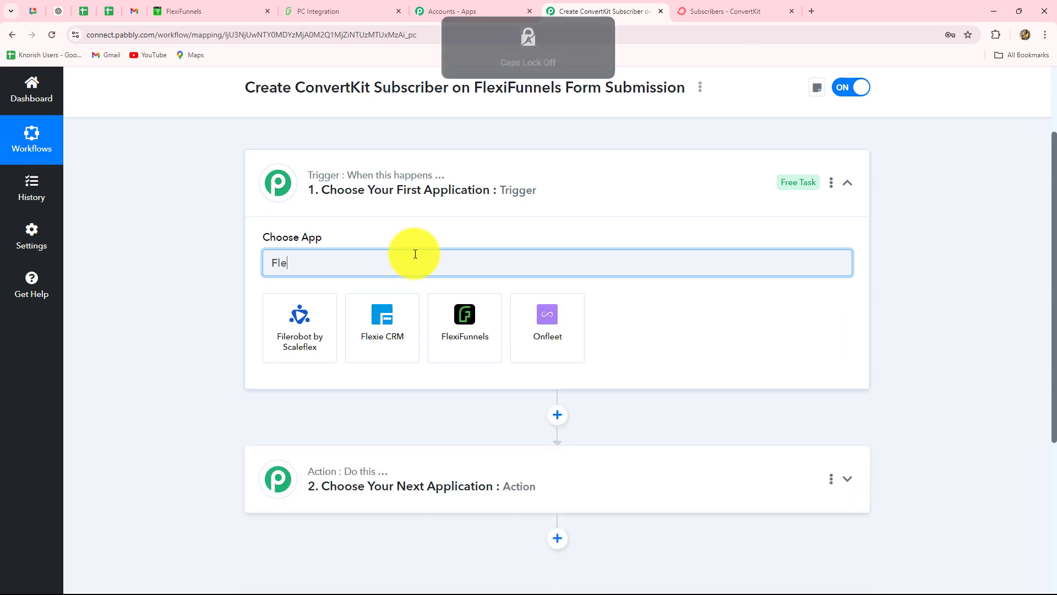
click(482, 353)
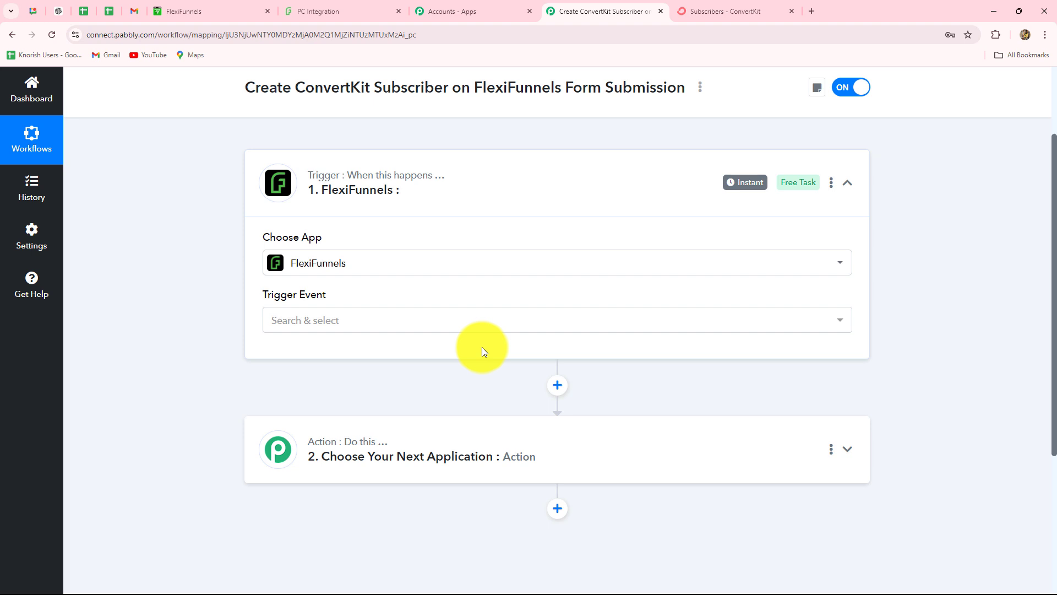
scroll(481, 341, down, 1)
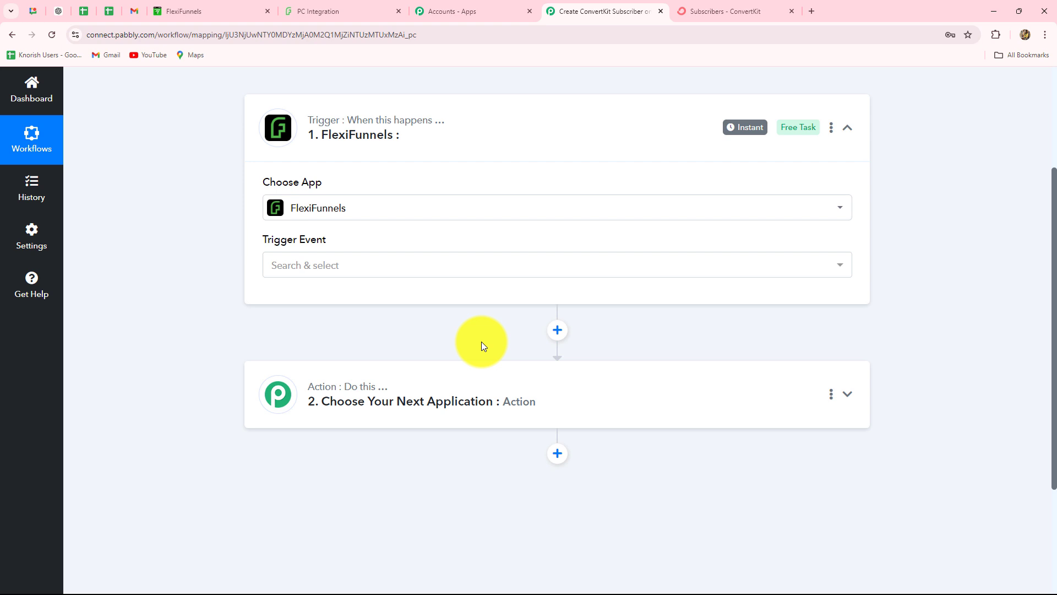
click(302, 267)
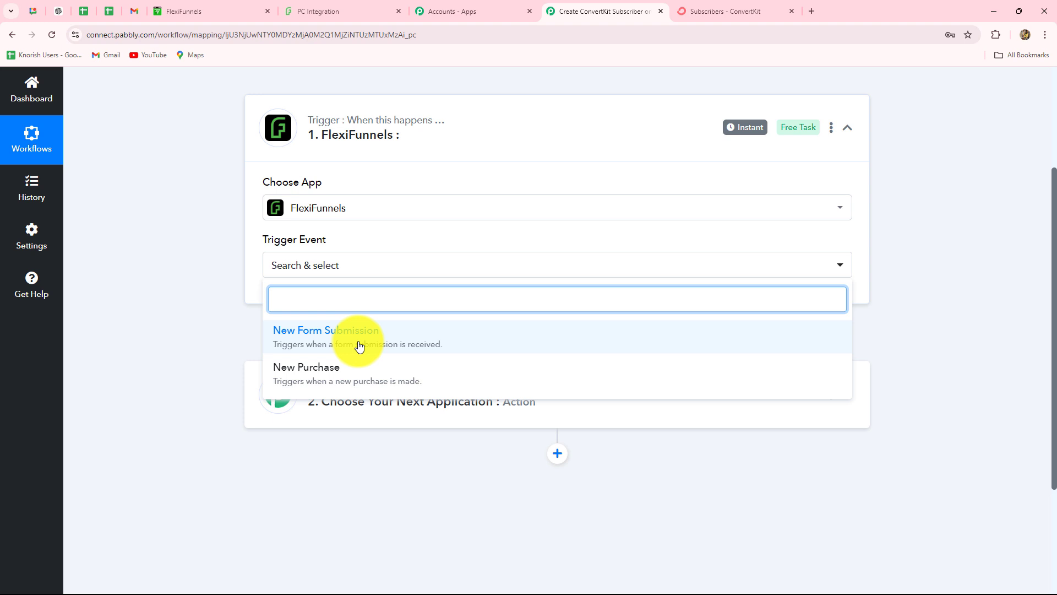
Set the trigger event to New Form Submission and copy its webhook URL.
click(297, 343)
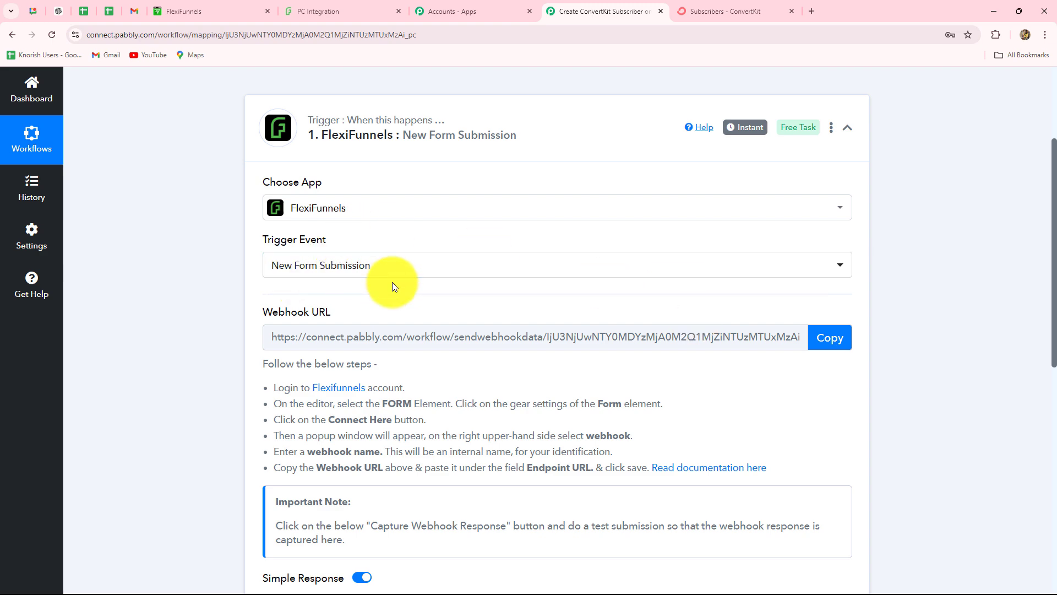
scroll(392, 282, down, 3)
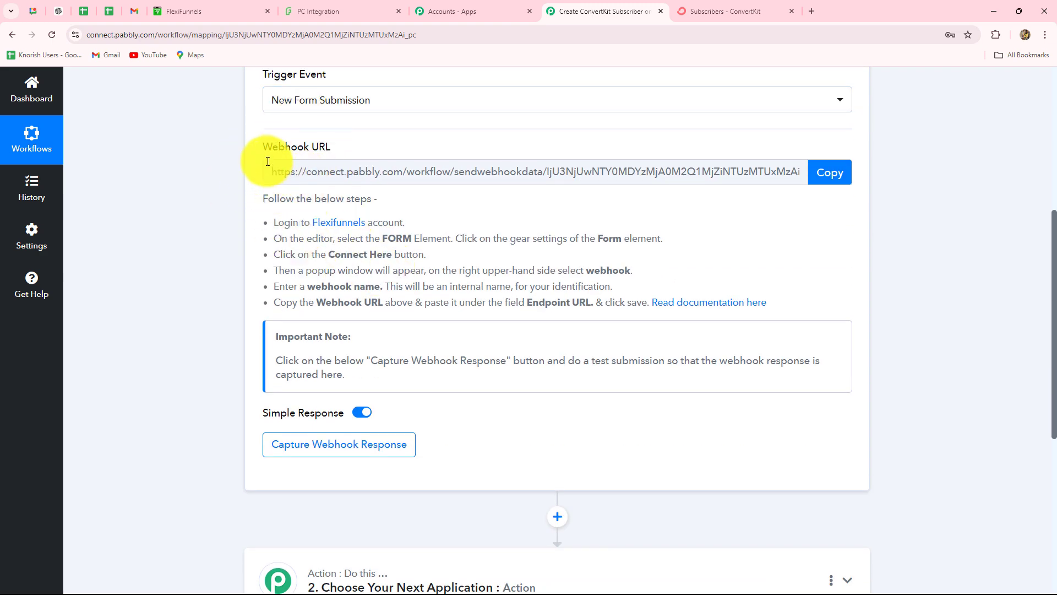
drag(275, 223, 802, 307)
click(269, 227)
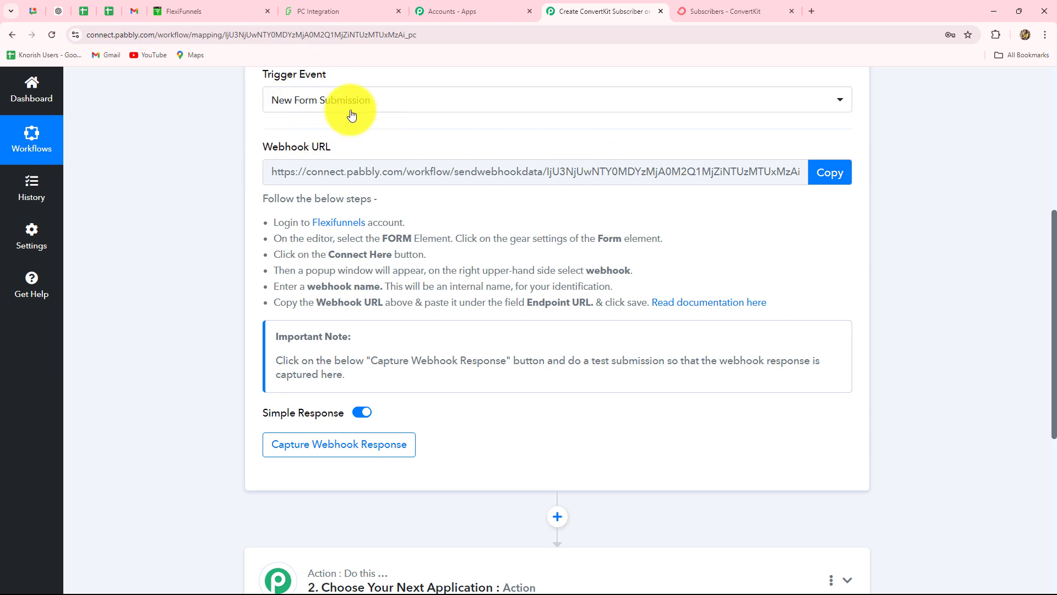
click(831, 172)
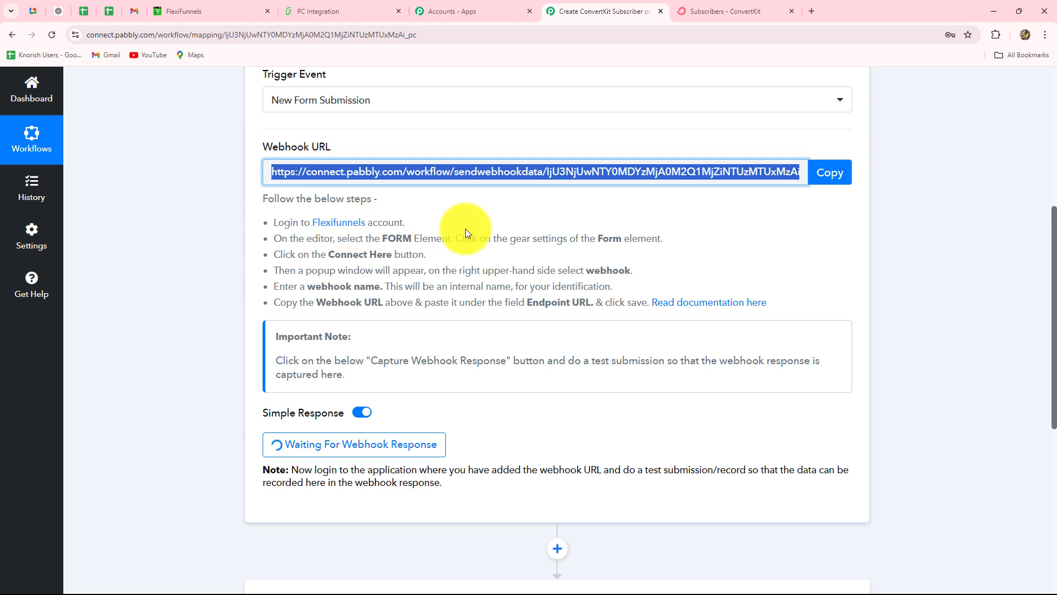
click(173, 12)
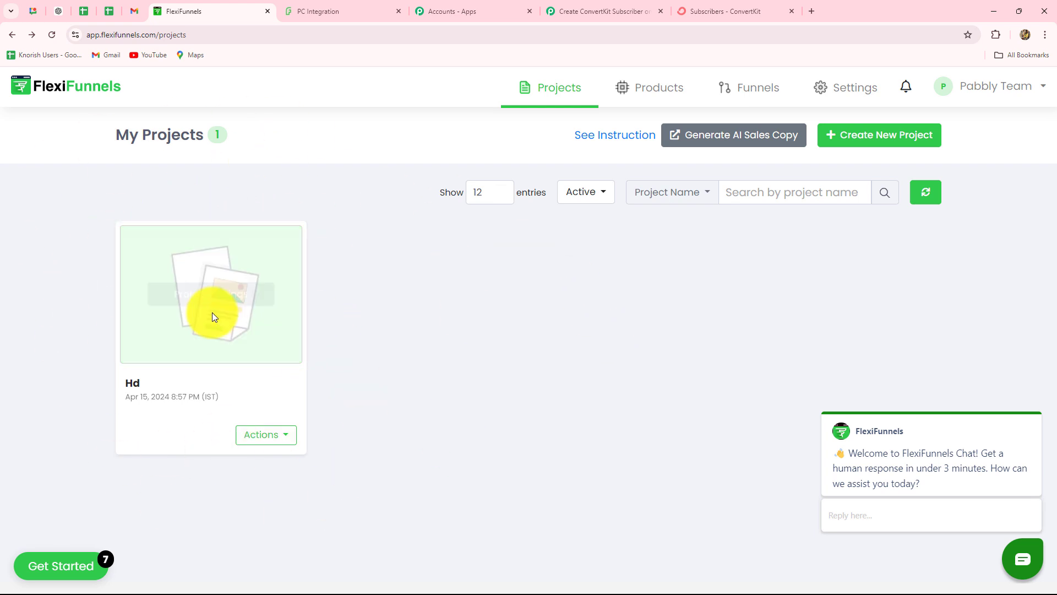
Open the Hd project's PC Integration page in the FlexiFunnels editor.
mouse_move(180, 246)
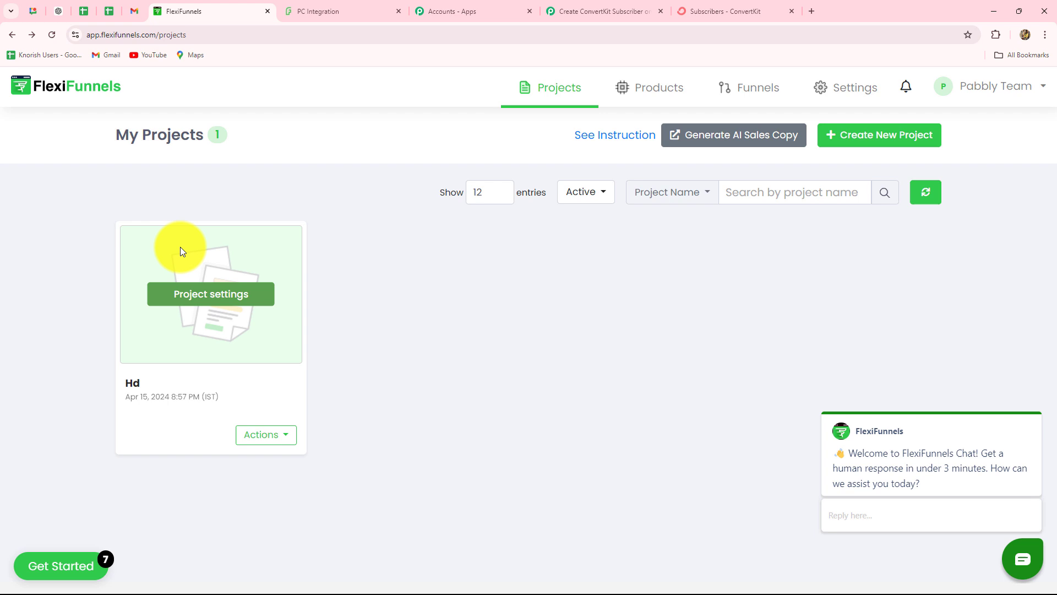
click(202, 303)
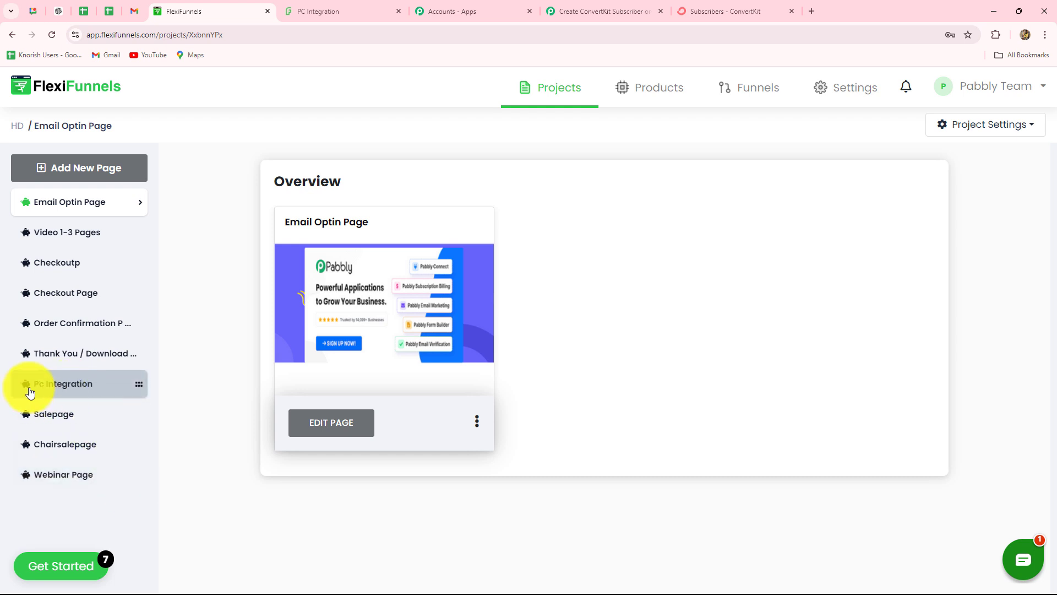
click(73, 389)
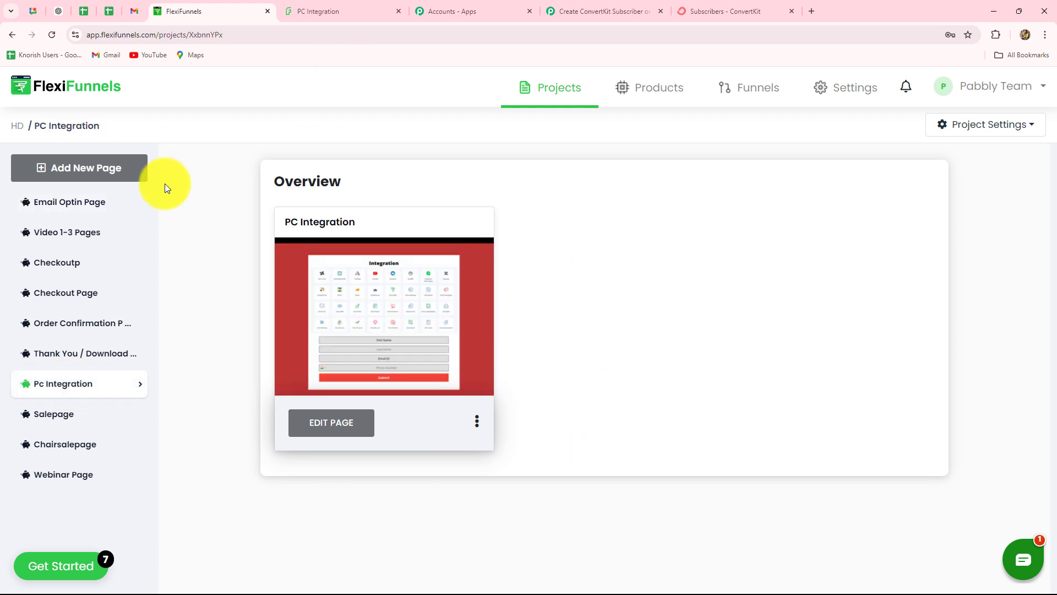
click(331, 424)
scroll(546, 400, down, 3)
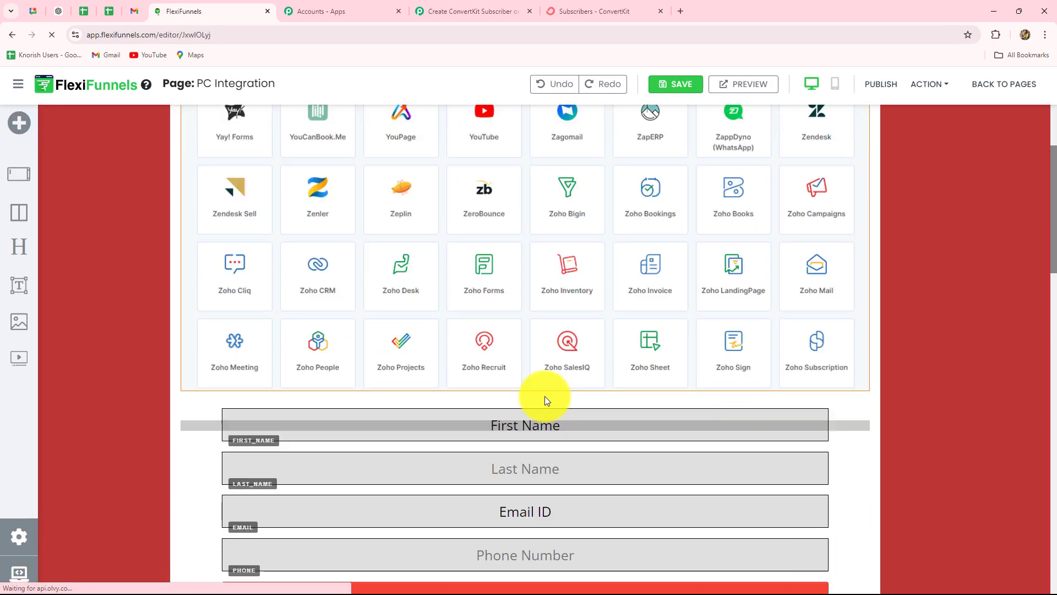
scroll(547, 400, down, 5)
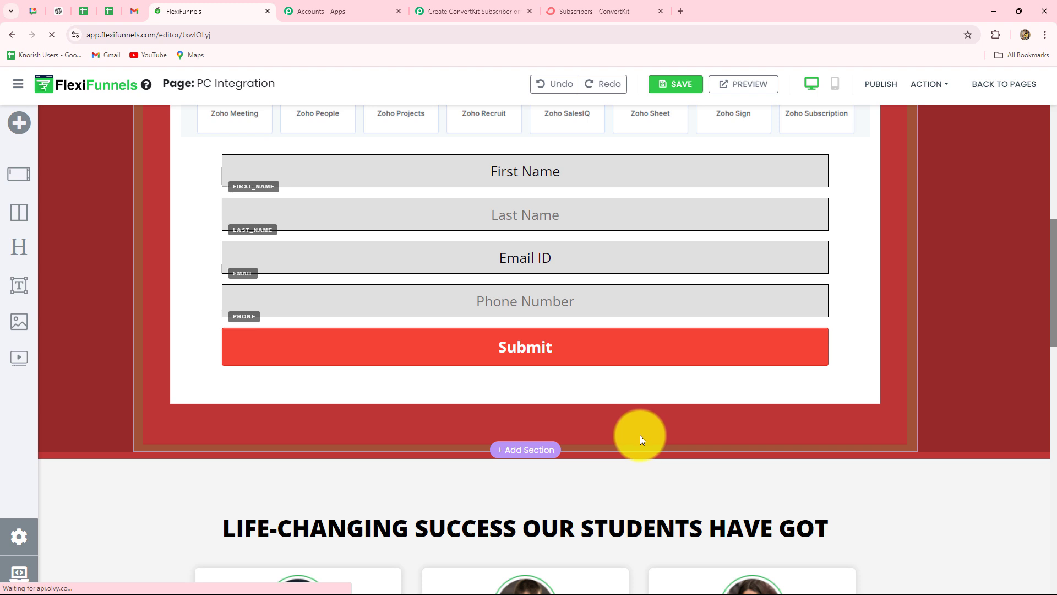
scroll(609, 443, up, 2)
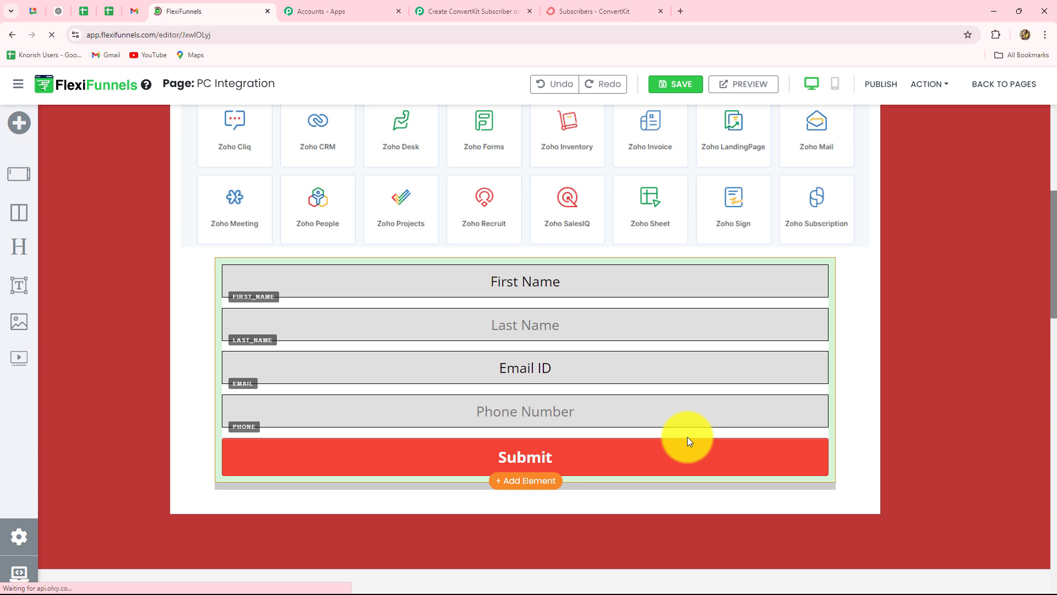
Open the sign-up form's advanced settings with the autoresponder connection options.
click(444, 5)
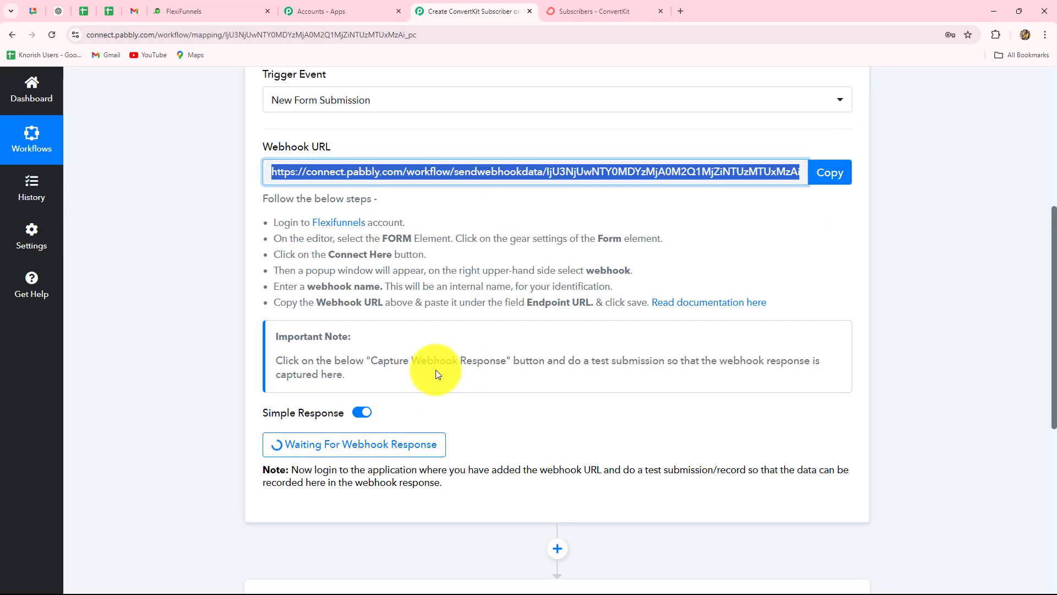
click(188, 11)
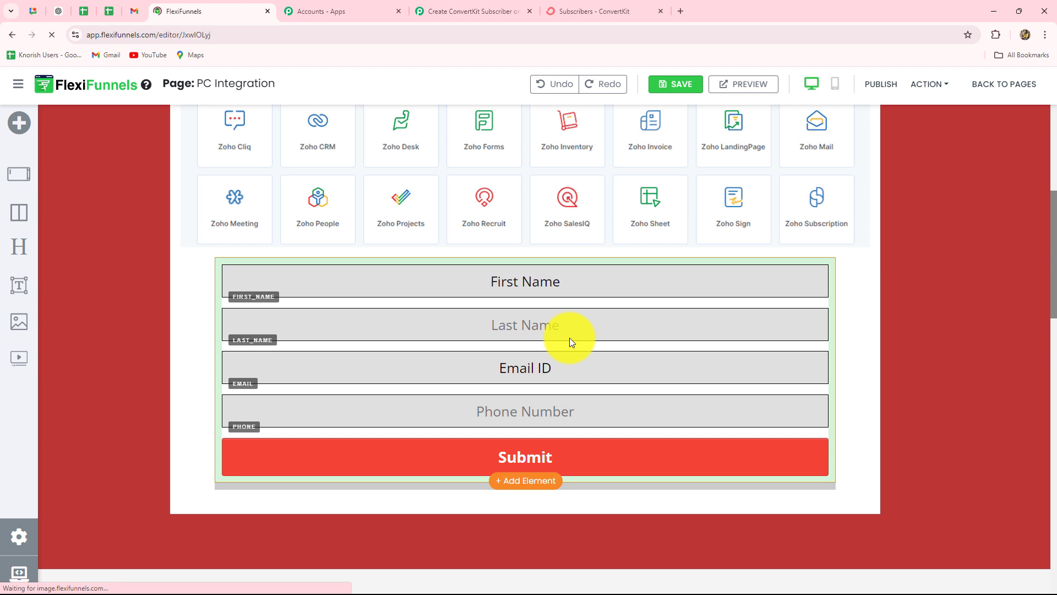
click(609, 288)
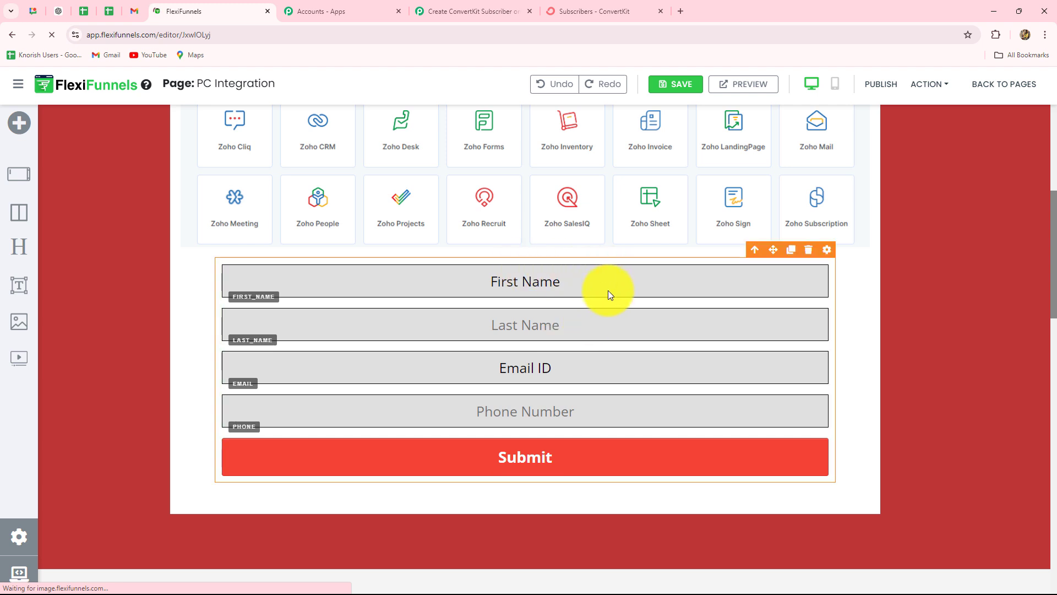
click(828, 251)
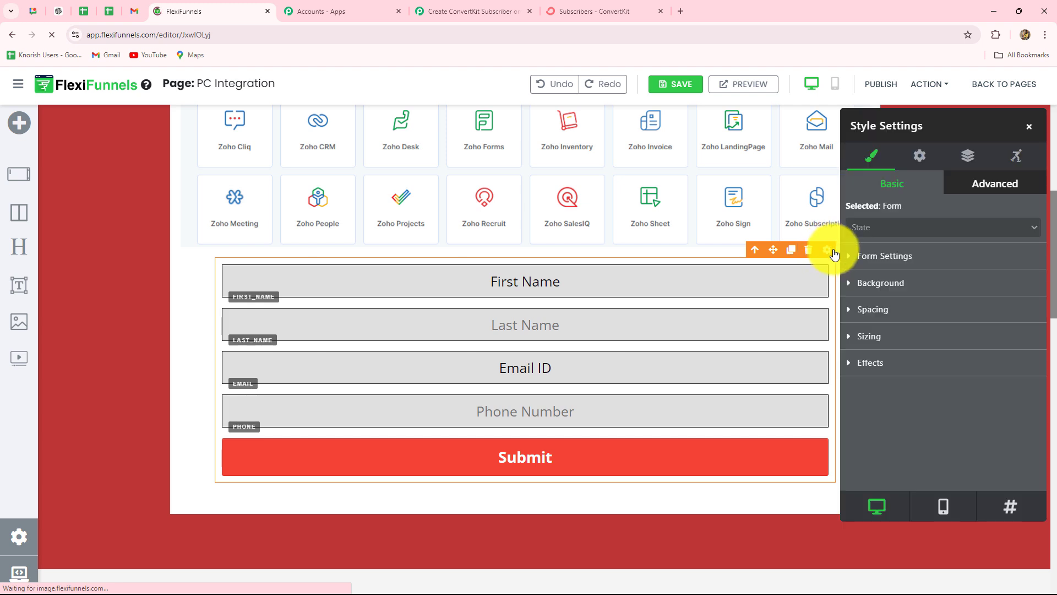
click(920, 157)
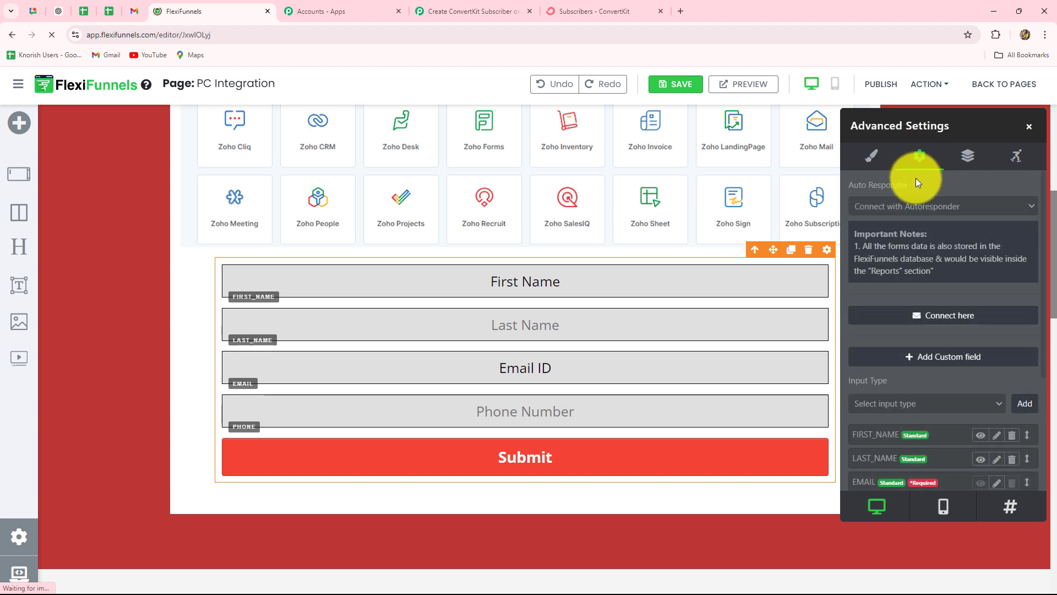
In the form's webhook integration, clear the old 'Test' webhook name and URL.
click(961, 318)
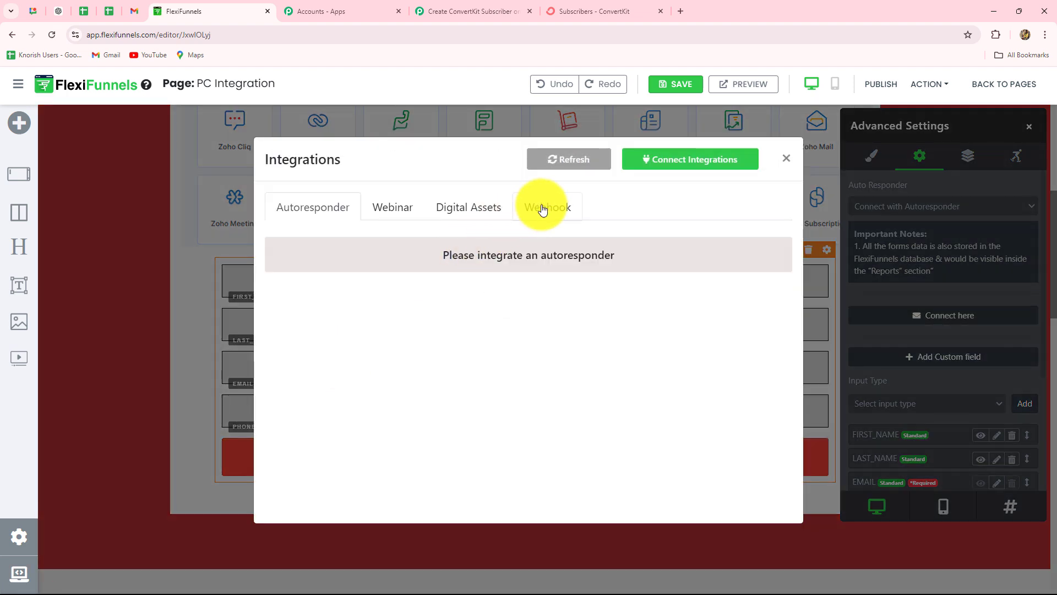
click(543, 208)
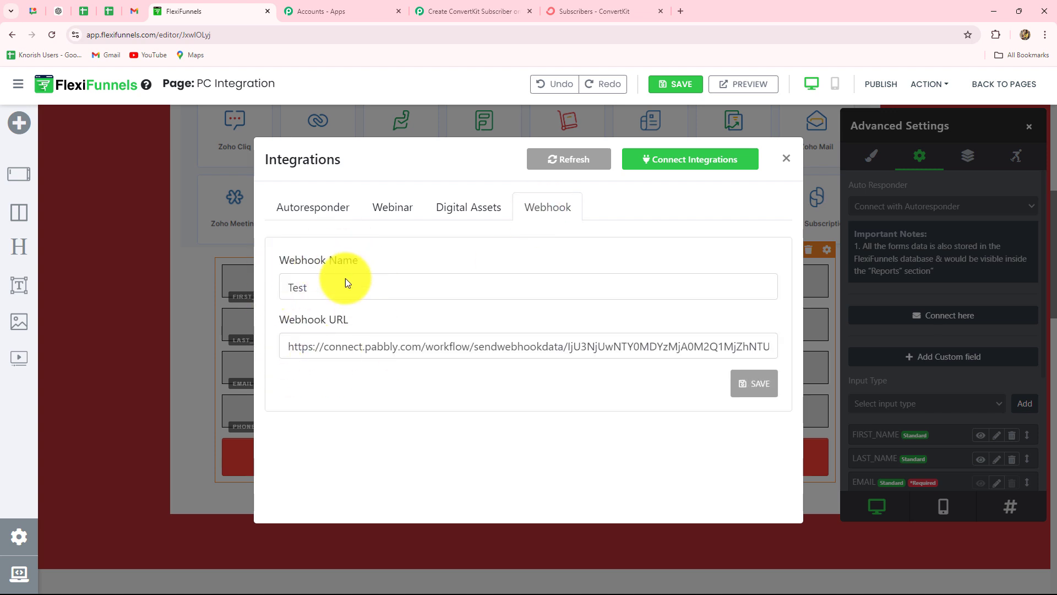
drag(322, 287, 223, 292)
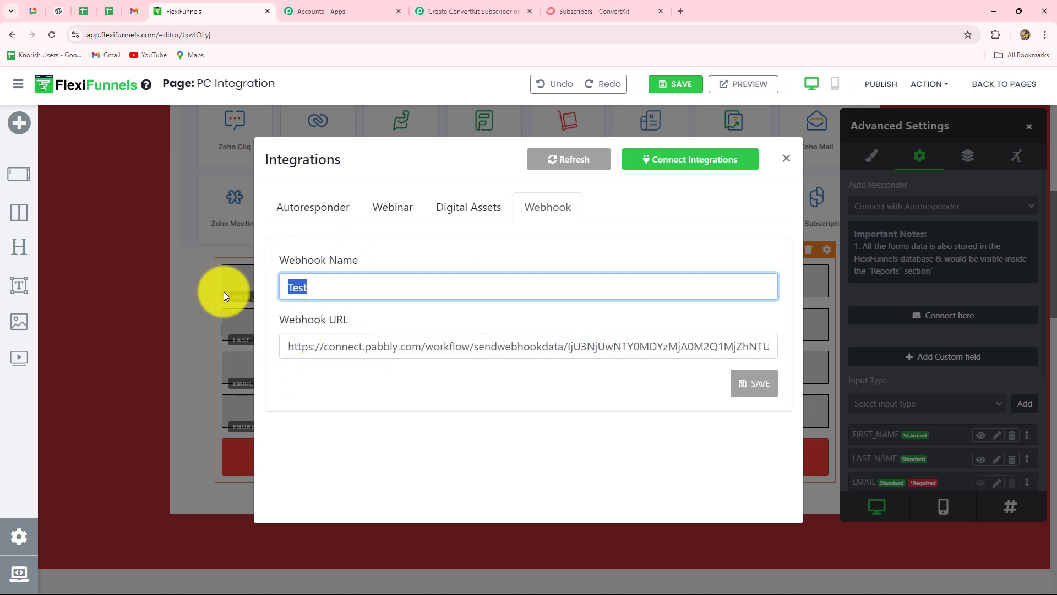
key(BackSpace)
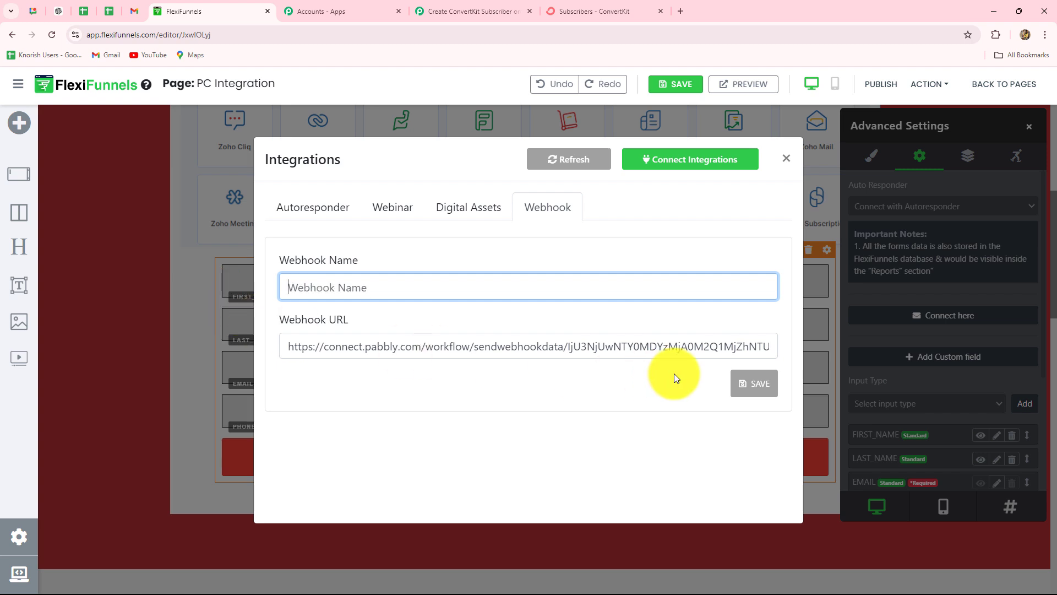
triple_click(746, 347)
key(BackSpace)
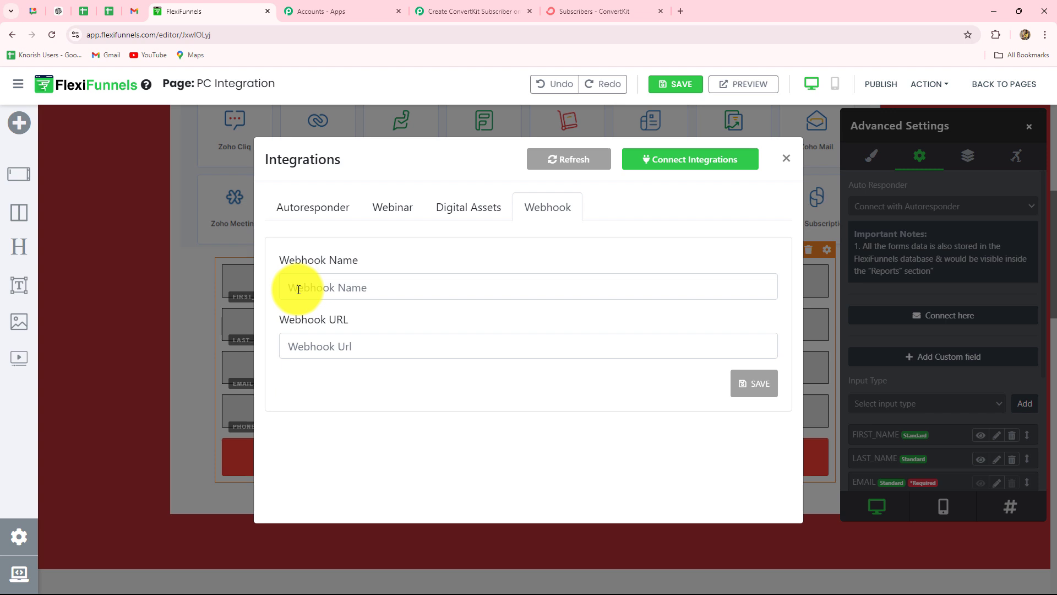
Save a webhook named 'New Leads' with the pasted Pabbly webhook URL.
click(298, 290)
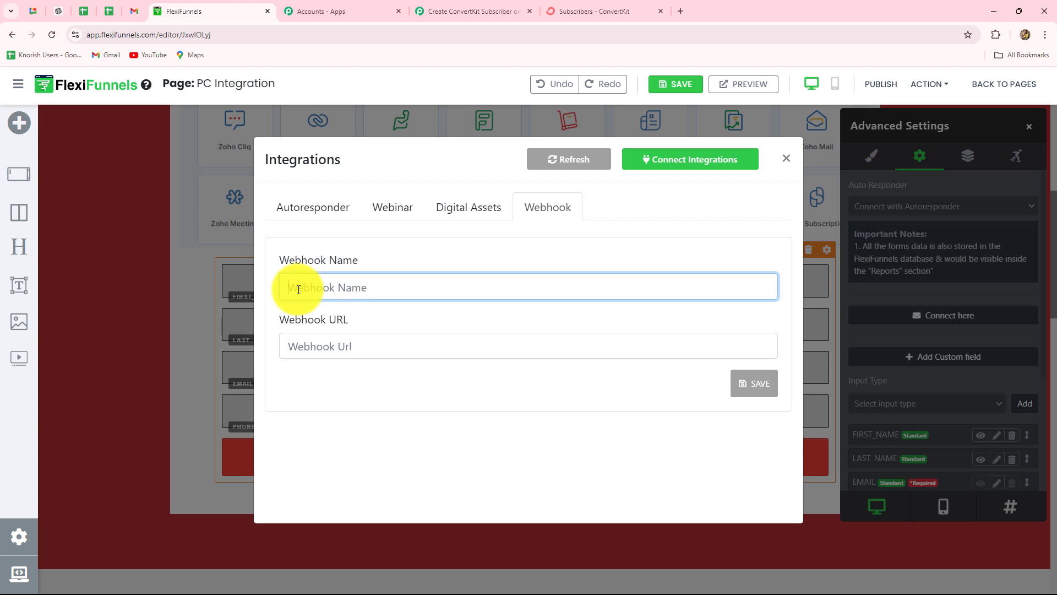
text(New Leads)
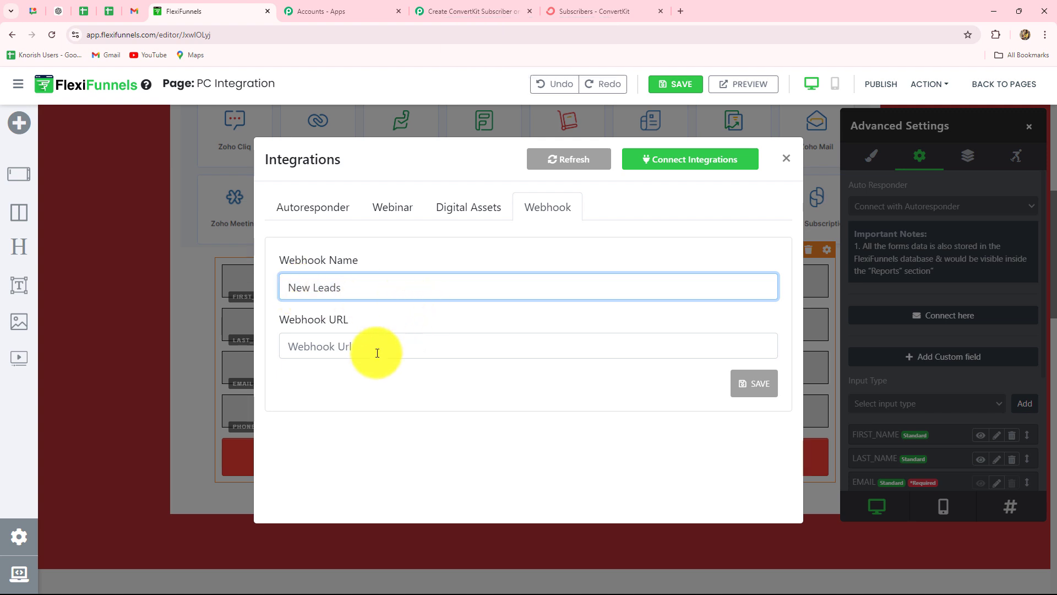
click(339, 355)
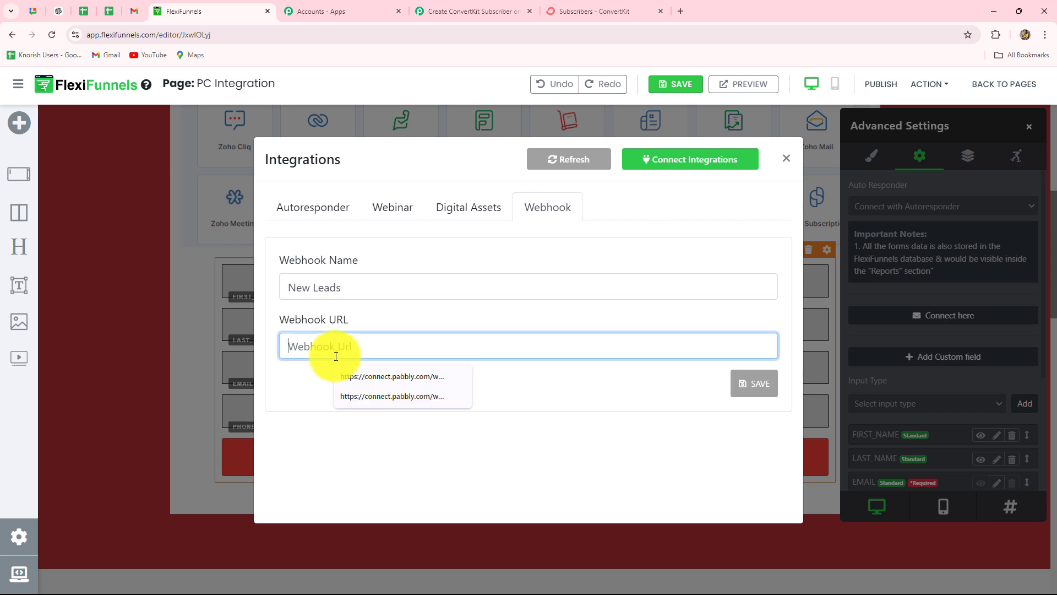
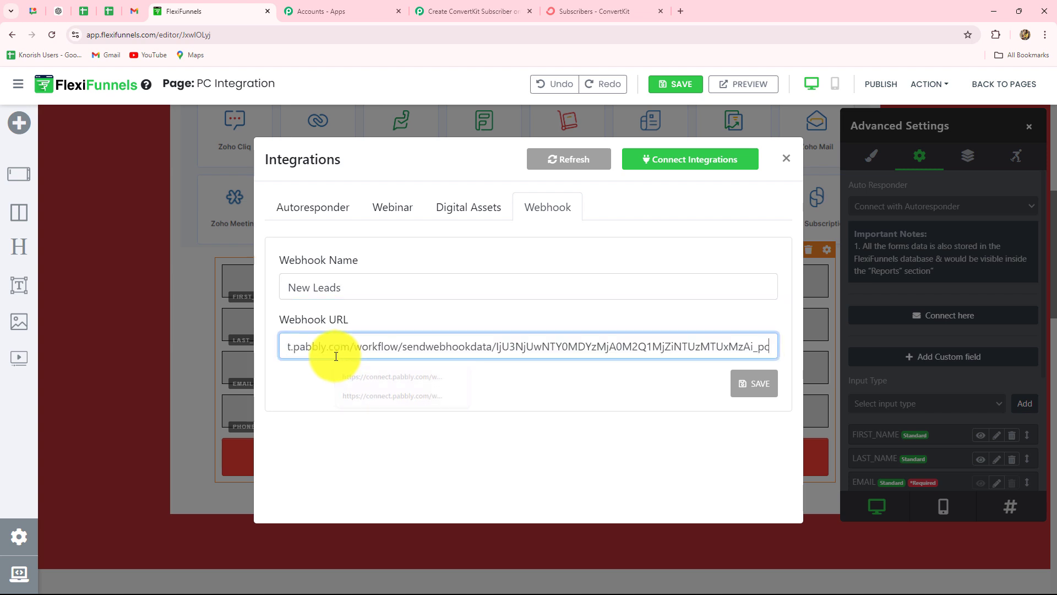
click(768, 390)
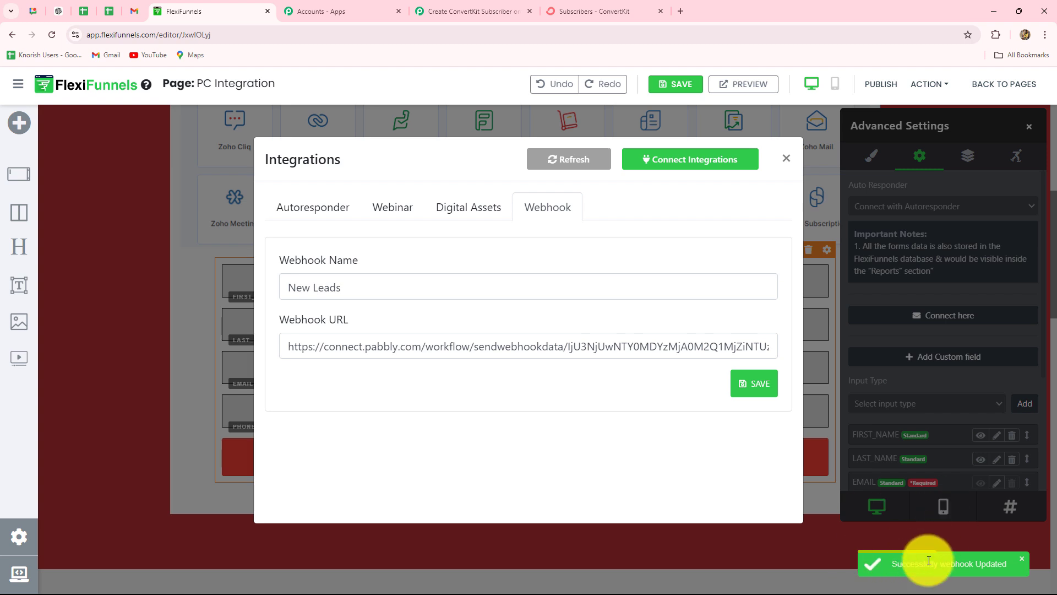
Close the integrations window, then save and publish the PC Integration page.
click(785, 158)
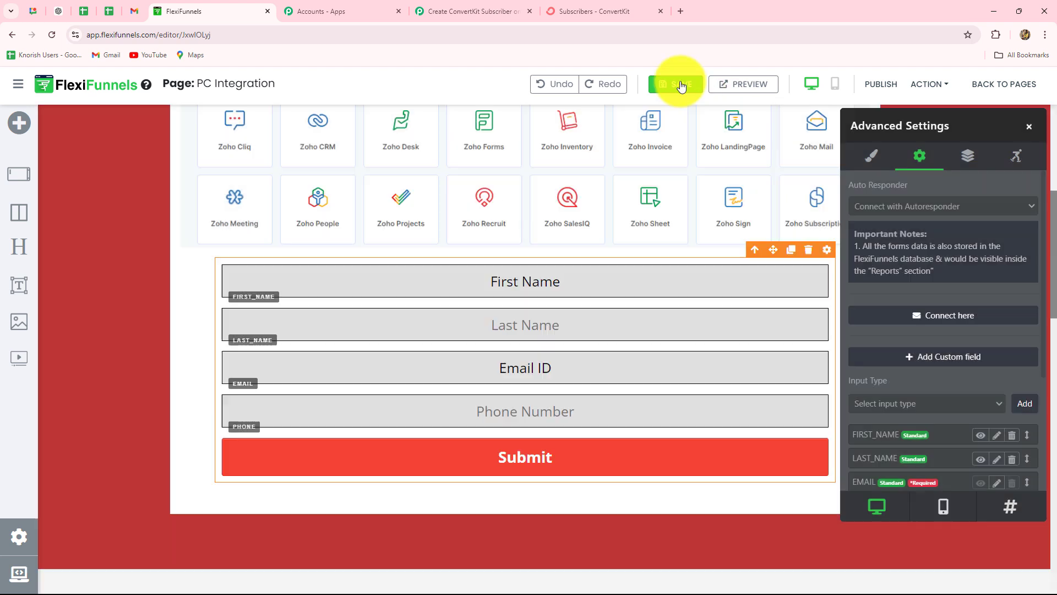
click(671, 85)
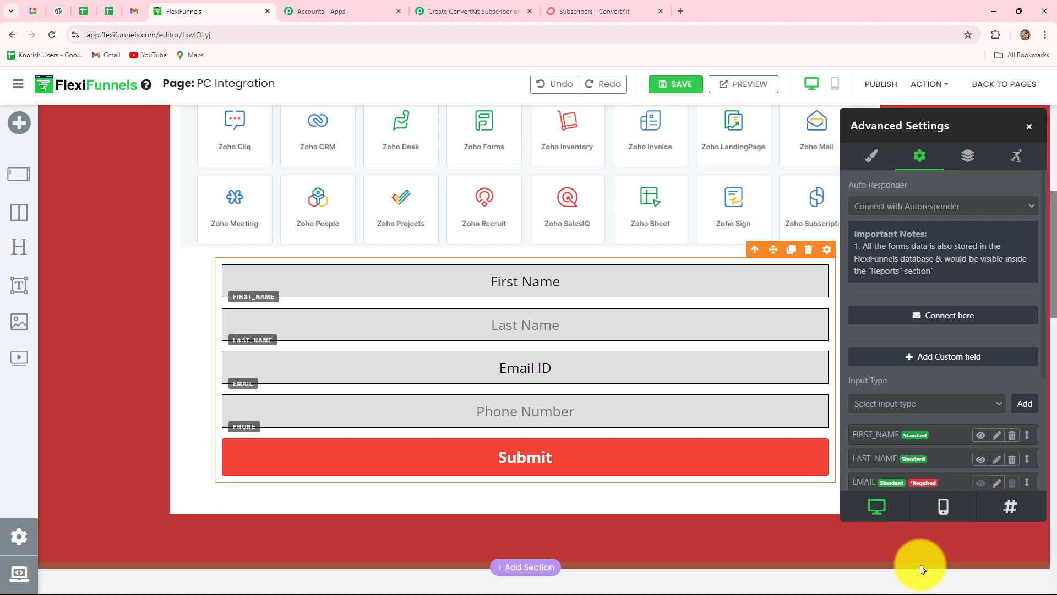
click(882, 88)
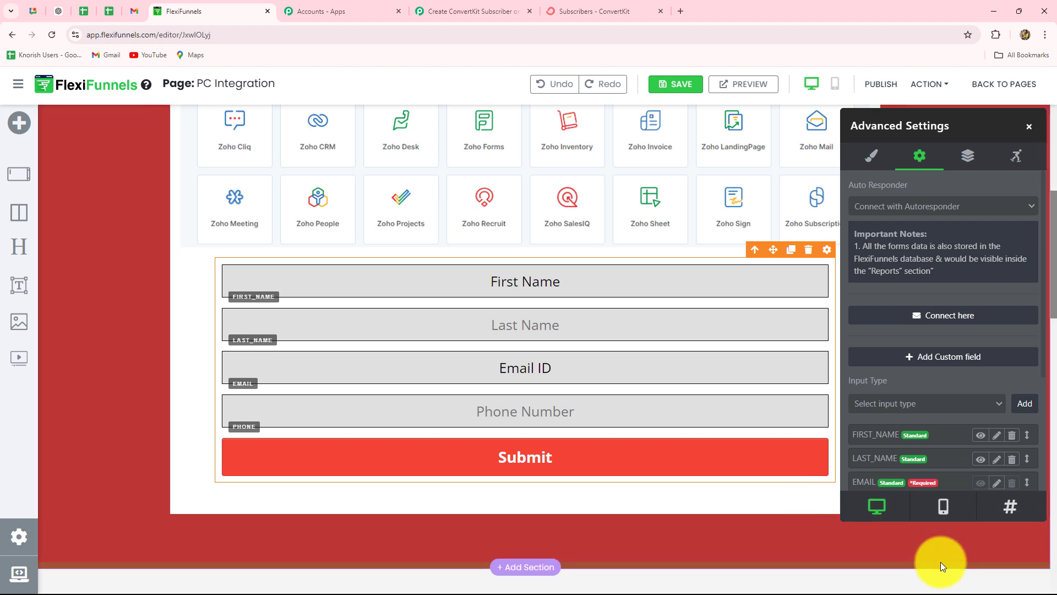
click(947, 89)
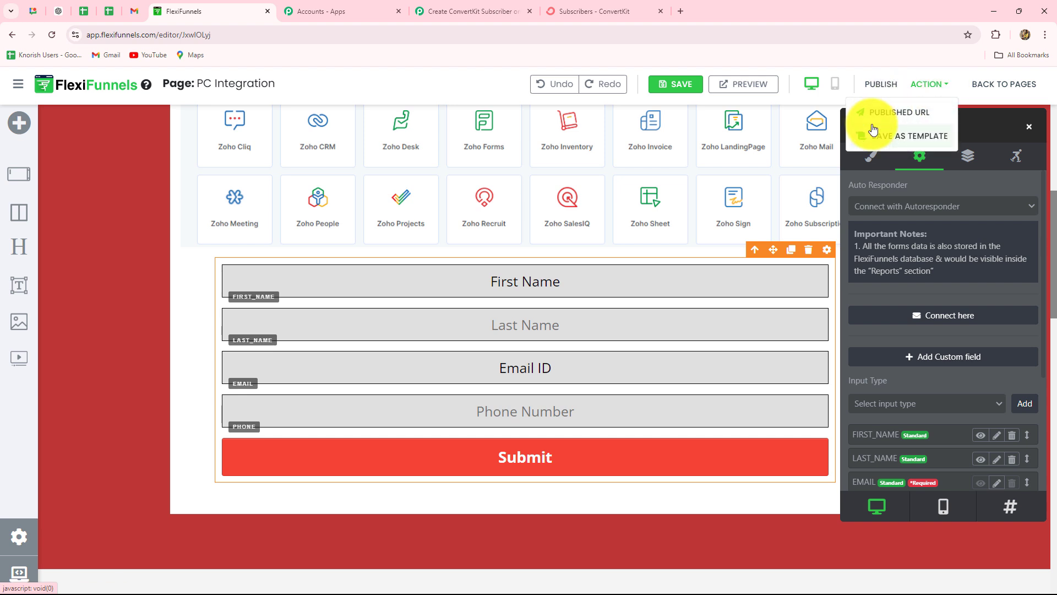
Open the PC Integration page's published URL and scroll to its sign-up form.
click(903, 114)
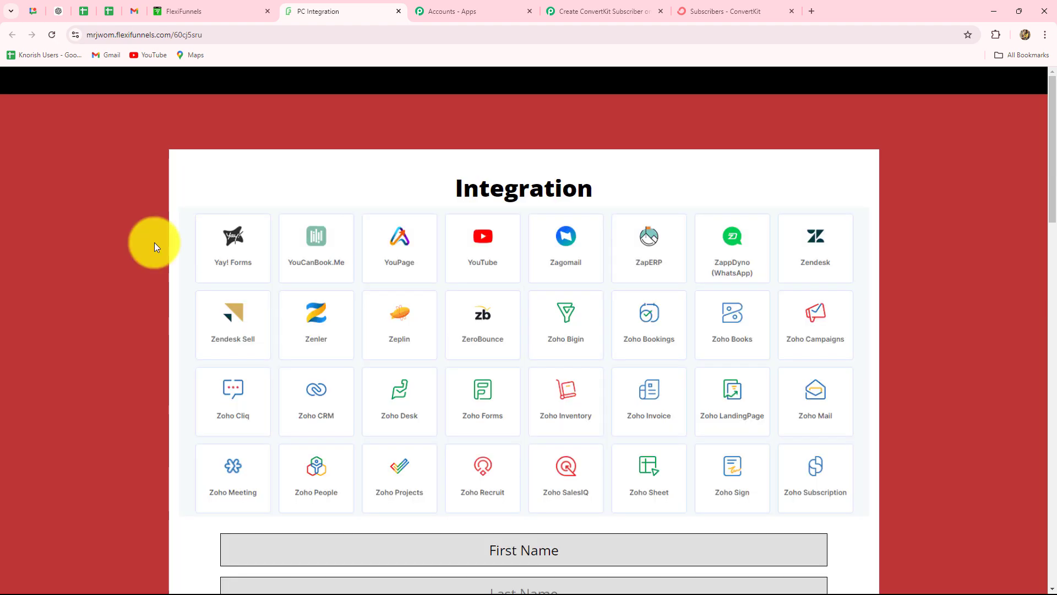
scroll(154, 244, down, 5)
scroll(154, 242, down, 3)
scroll(154, 242, up, 7)
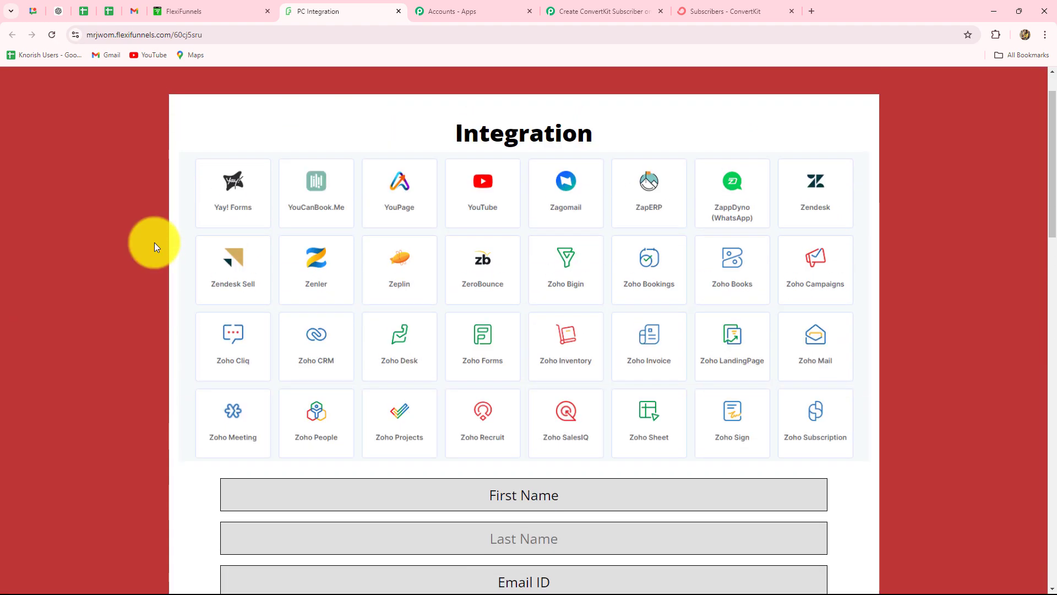
scroll(155, 243, down, 5)
scroll(154, 242, up, 4)
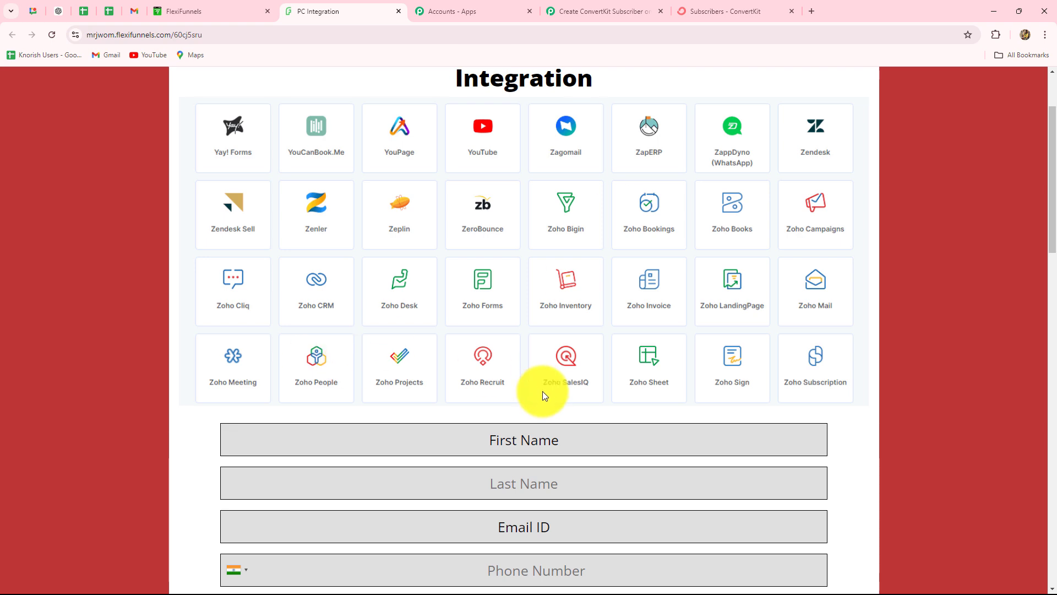
scroll(543, 396, down, 4)
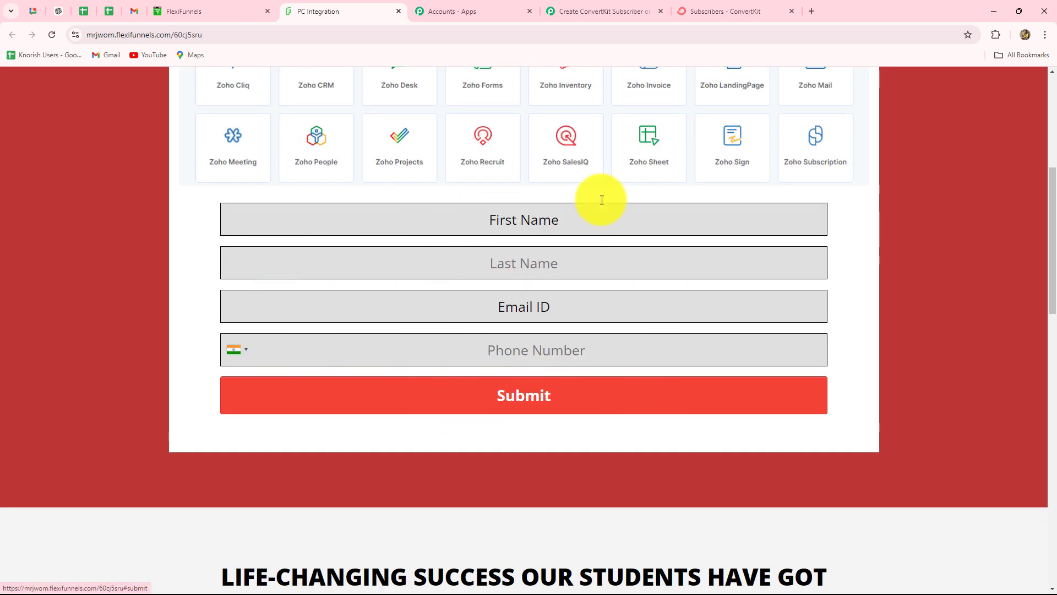
Confirm the Pabbly workflow is still awaiting the webhook, then return to the live form.
click(568, 11)
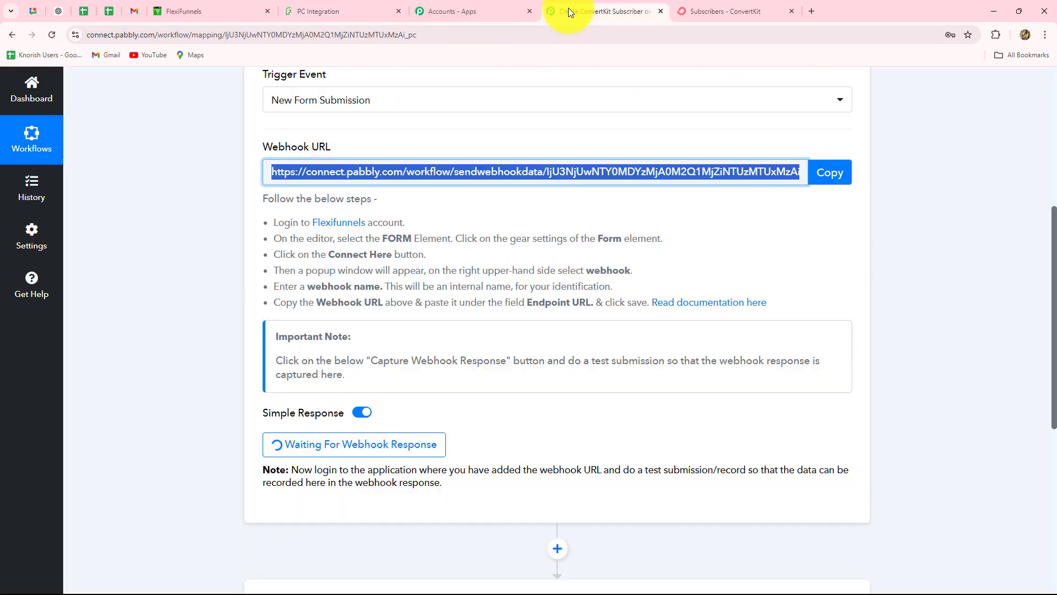
click(353, 10)
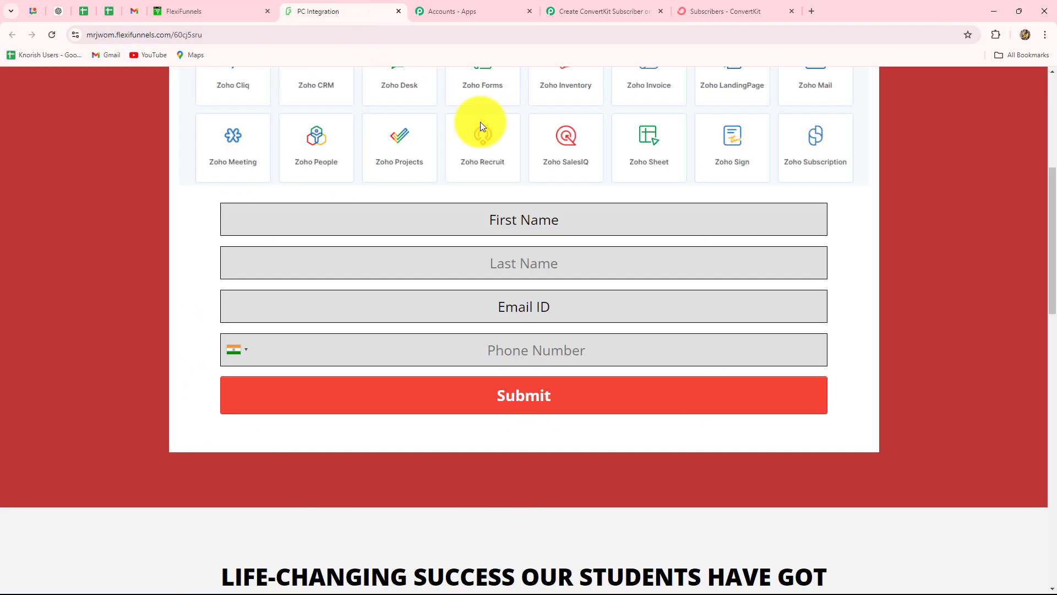
scroll(679, 385, up, 4)
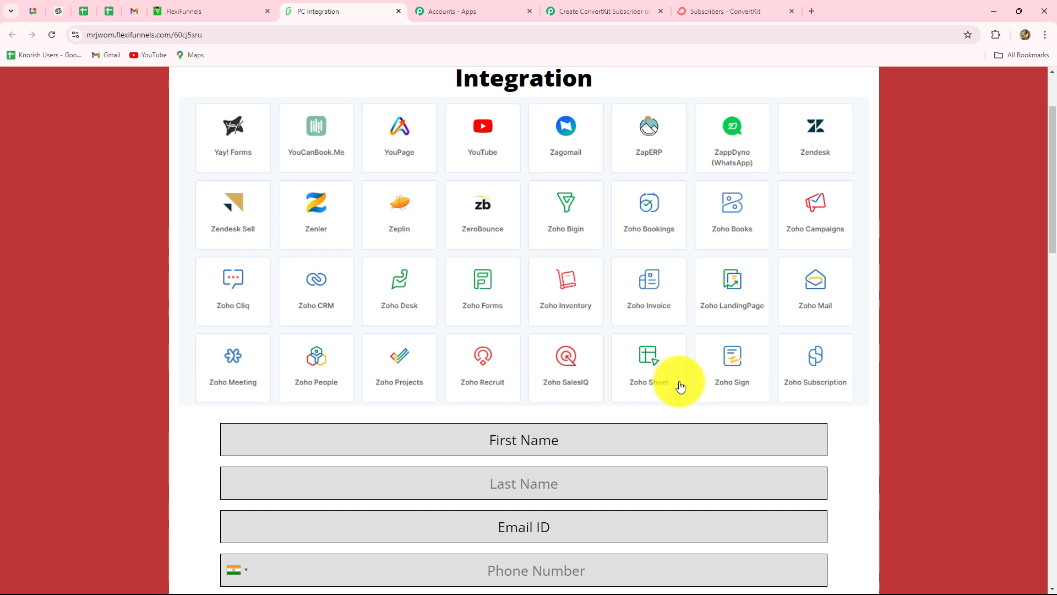
scroll(676, 374, down, 3)
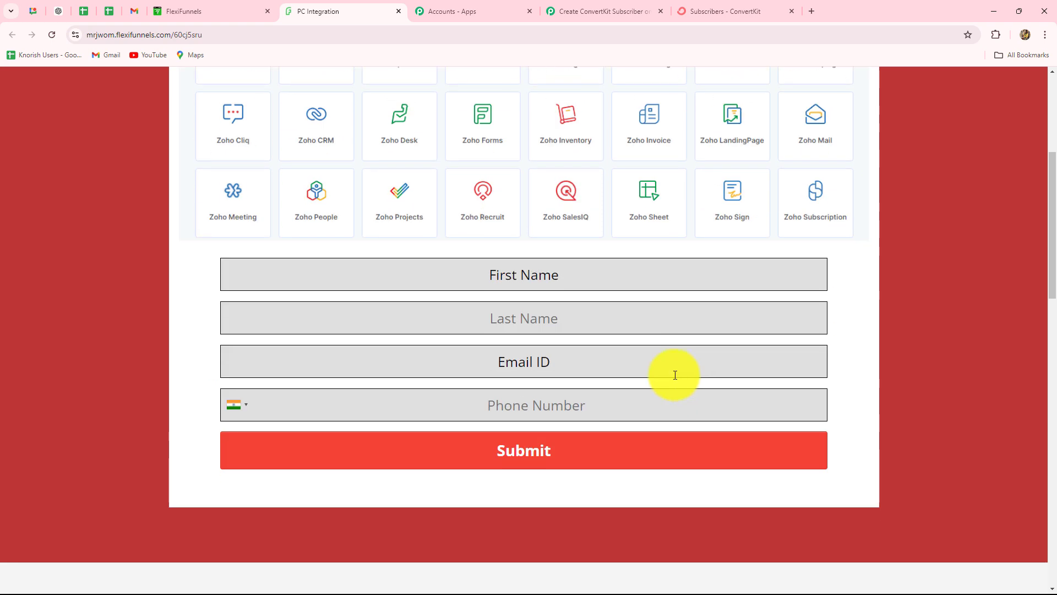
click(551, 11)
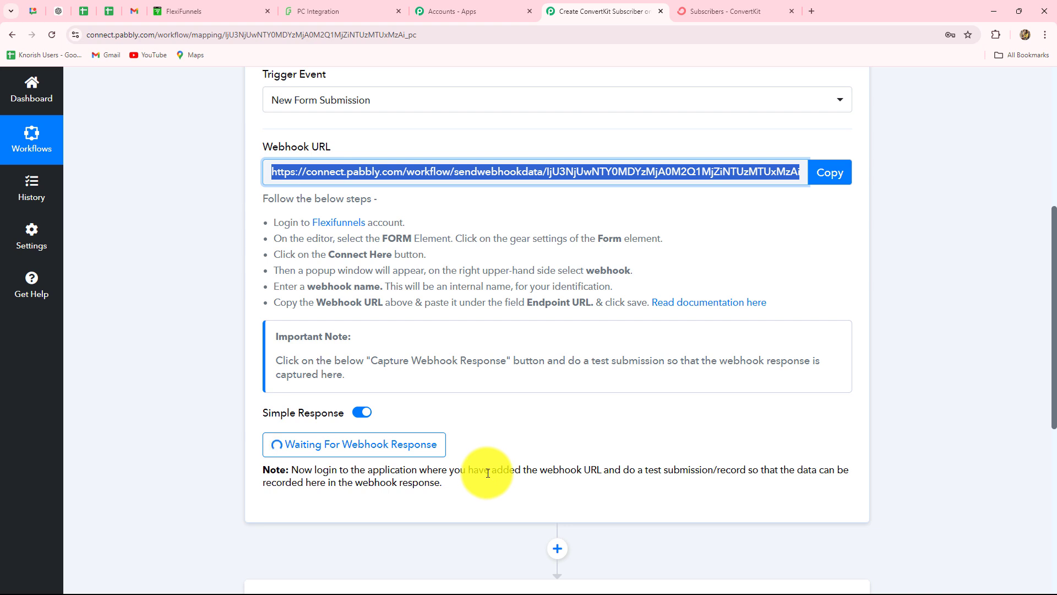
click(342, 7)
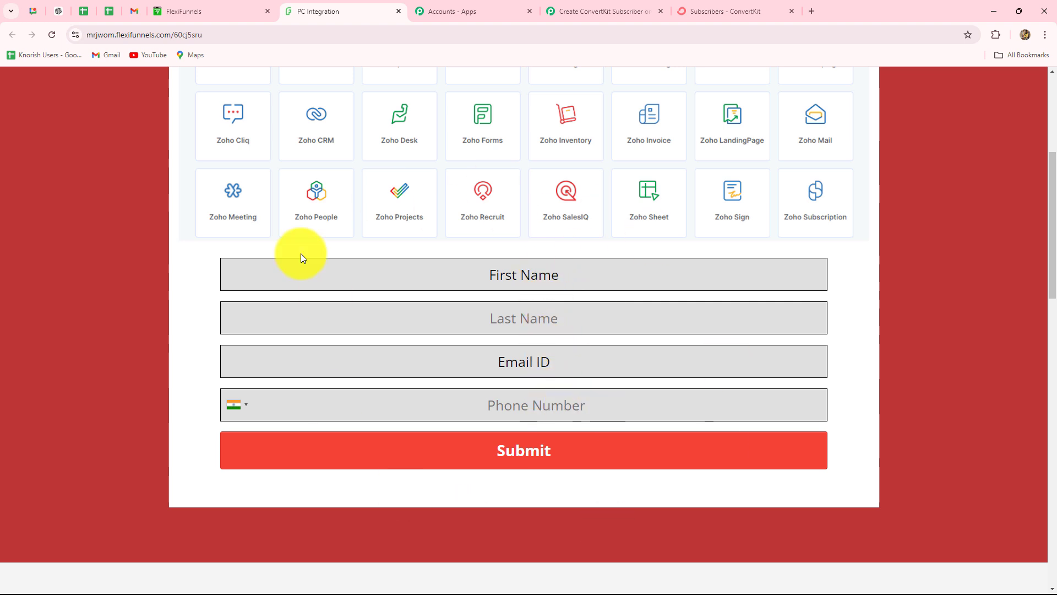
Enter first name Dummy and last name Lead on the live FlexiFunnels form.
click(500, 276)
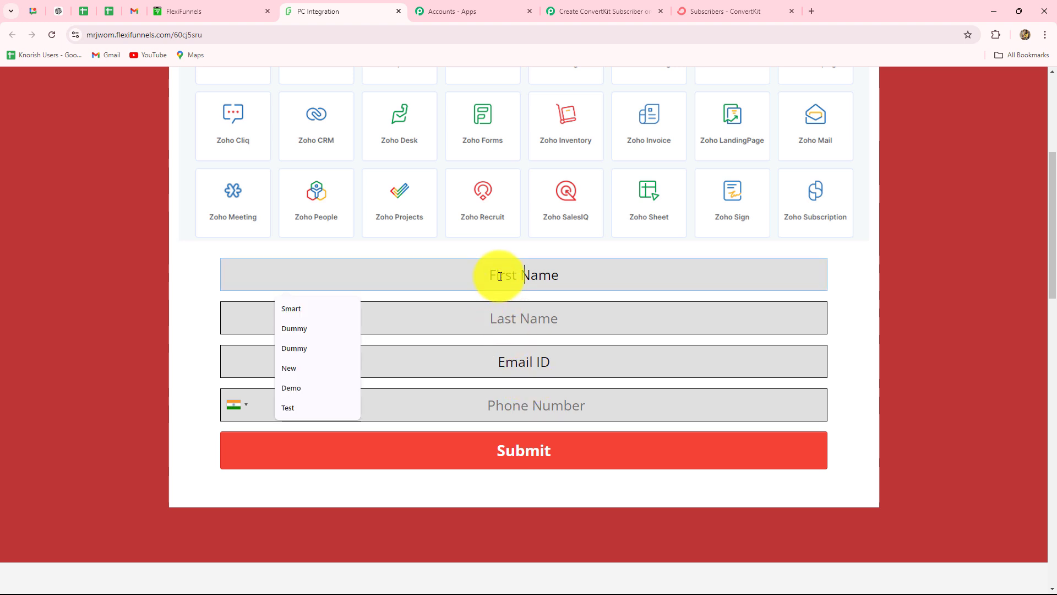
click(306, 347)
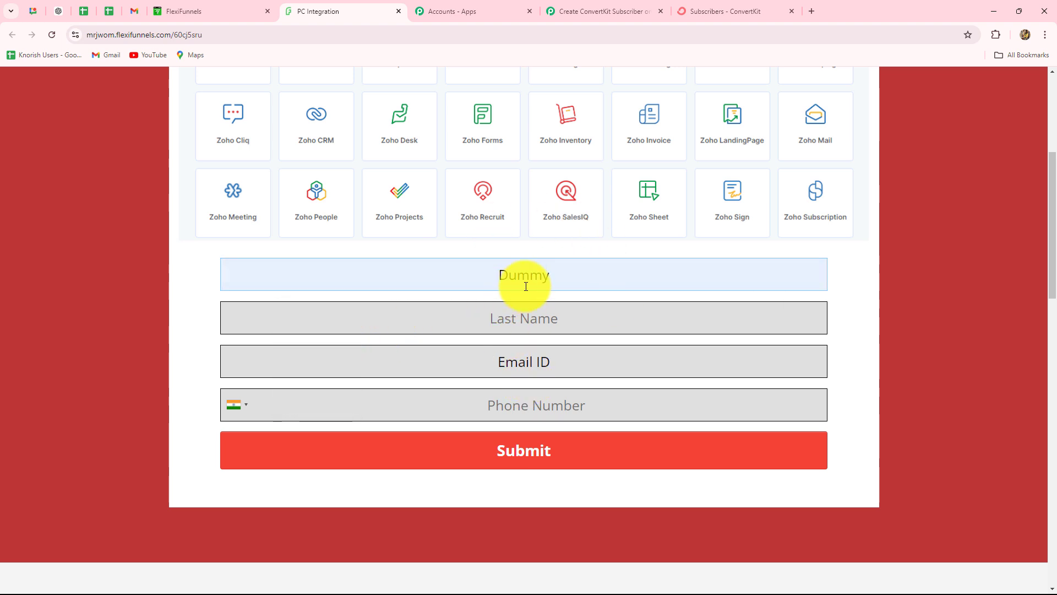
click(529, 317)
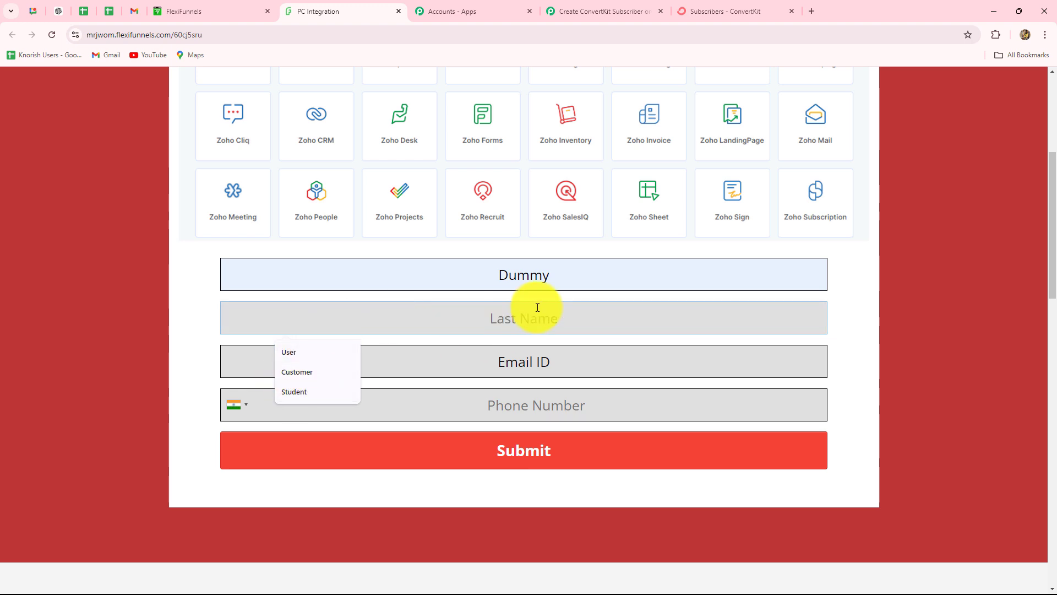
text(L)
key(Caps_Lock)
text(ead)
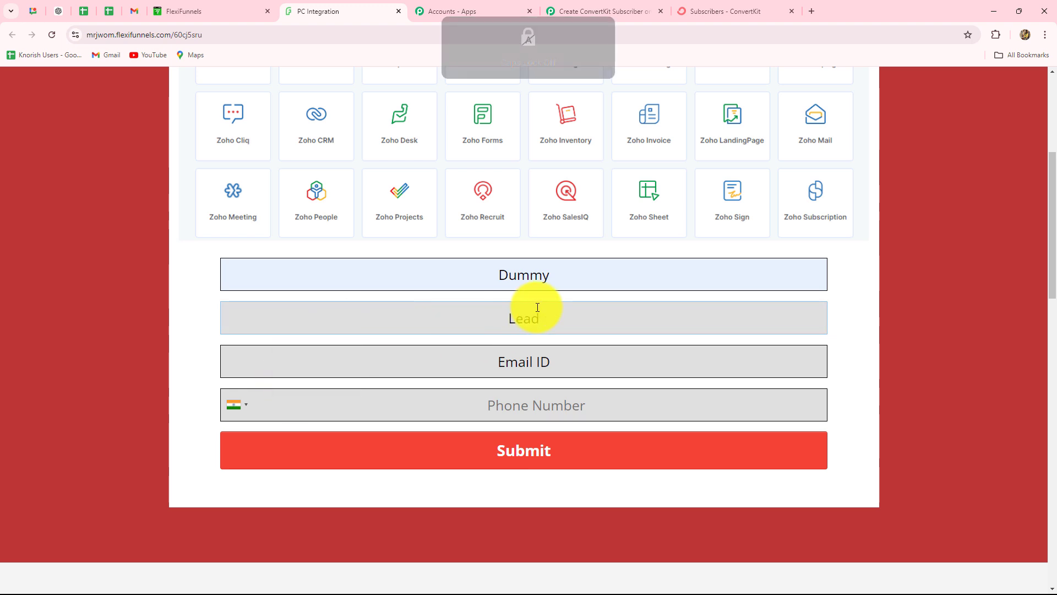
Paste the test e-mail address and phone number, then submit the entry.
click(514, 368)
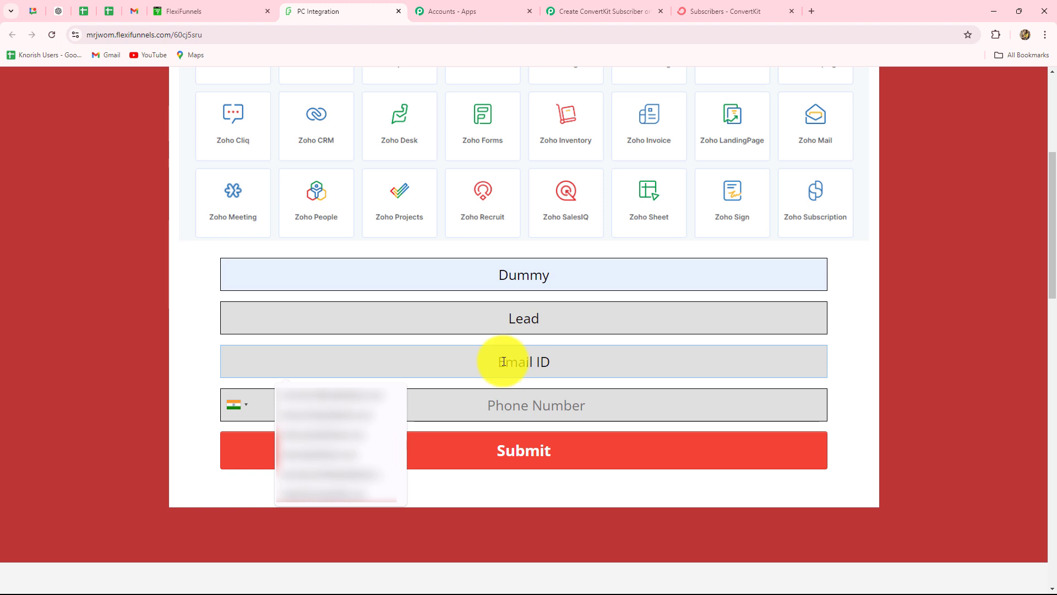
key(ctrl+v)
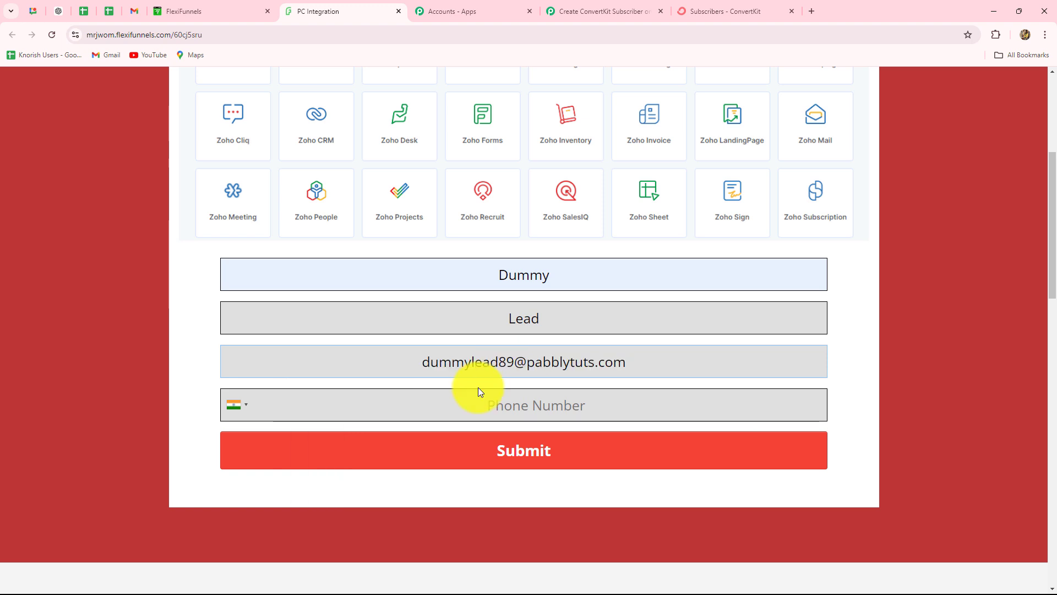
click(492, 406)
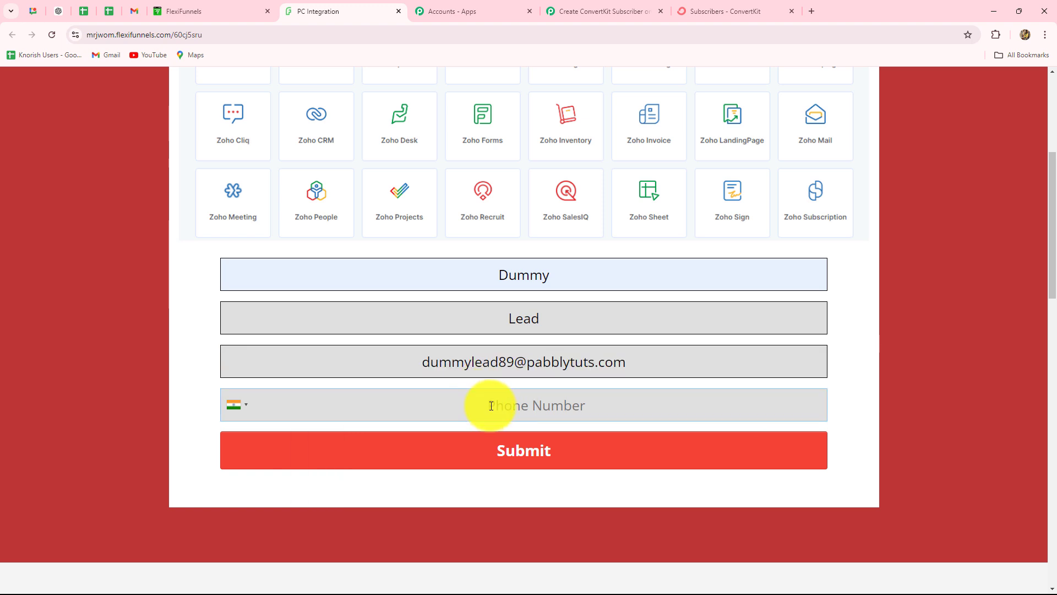
key(ctrl+v)
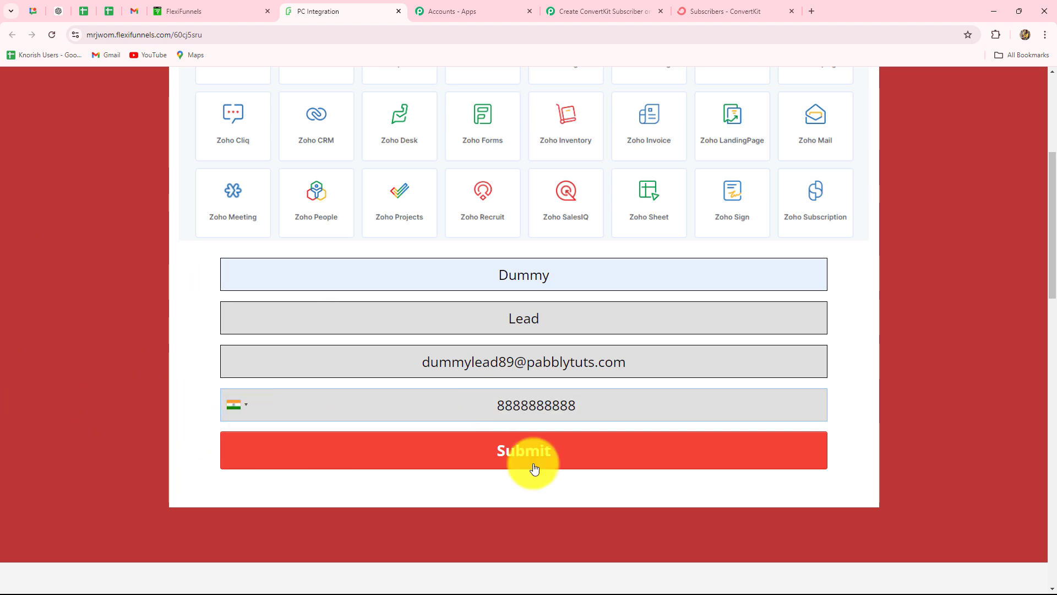
click(552, 457)
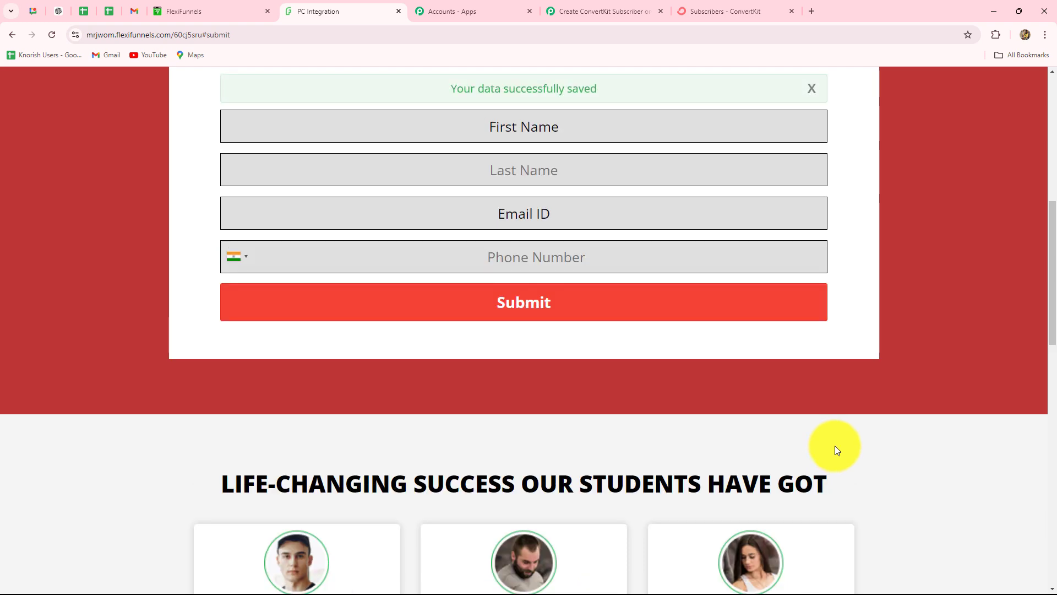
scroll(835, 445, up, 5)
In Pabbly's captured Response A, review the Uuid, Site Id and Phone values.
click(622, 13)
scroll(887, 227, down, 3)
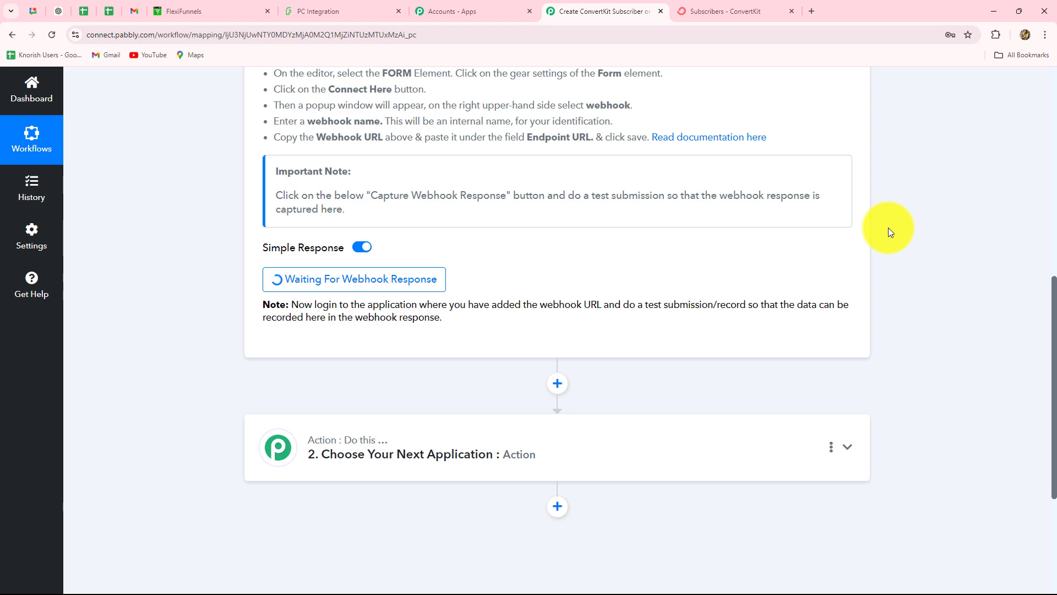
scroll(895, 181, down, 5)
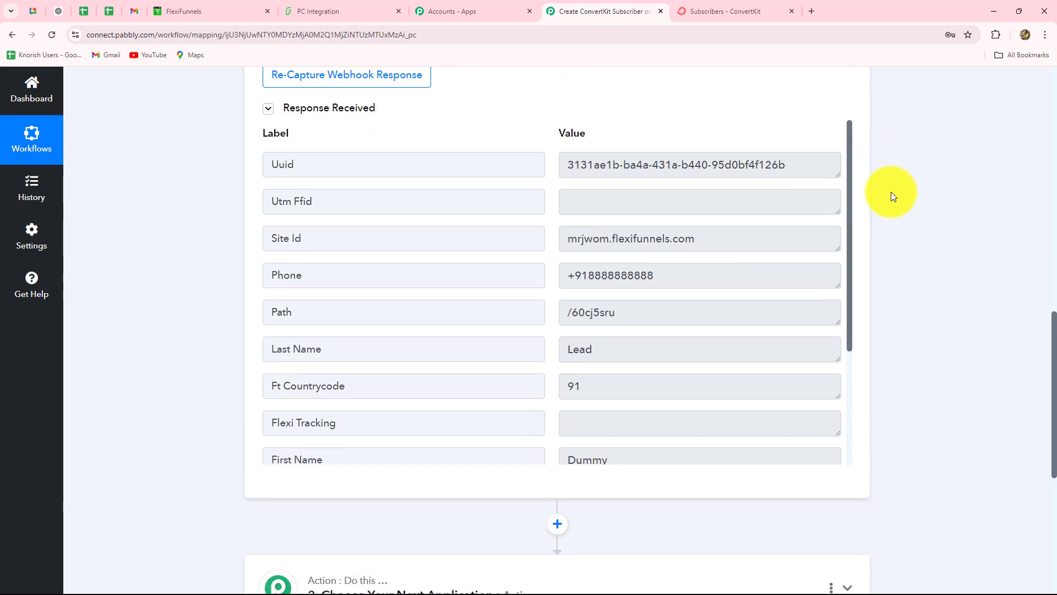
scroll(698, 334, down, 3)
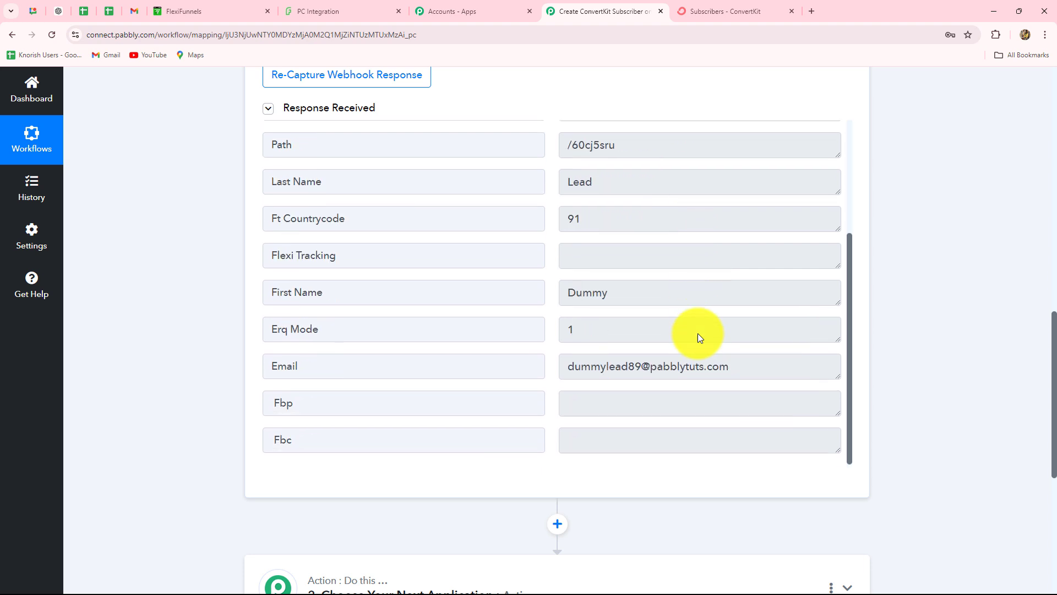
scroll(698, 333, up, 3)
scroll(698, 334, down, 3)
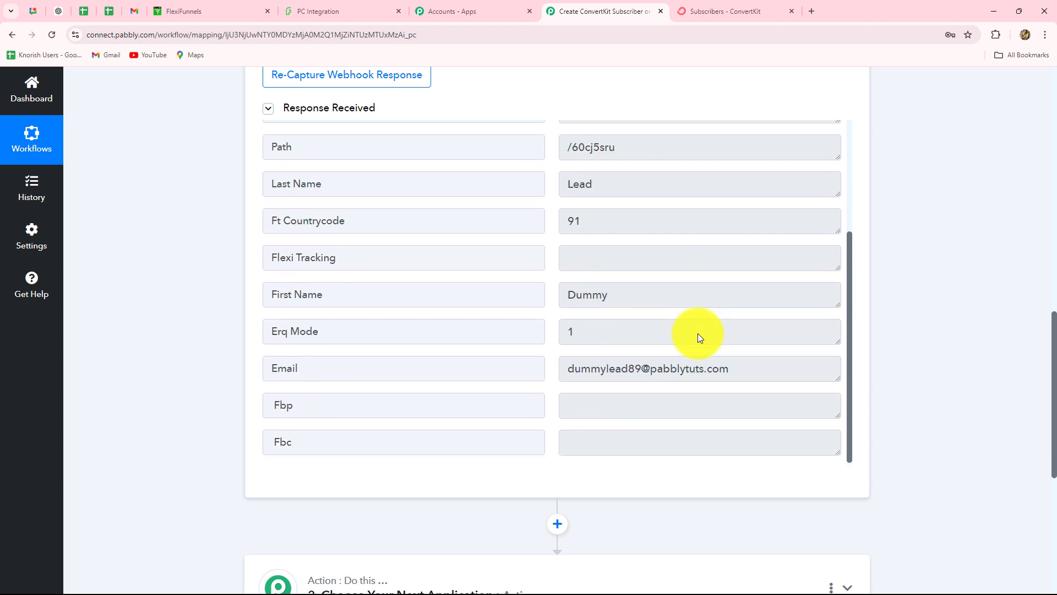
scroll(698, 334, up, 3)
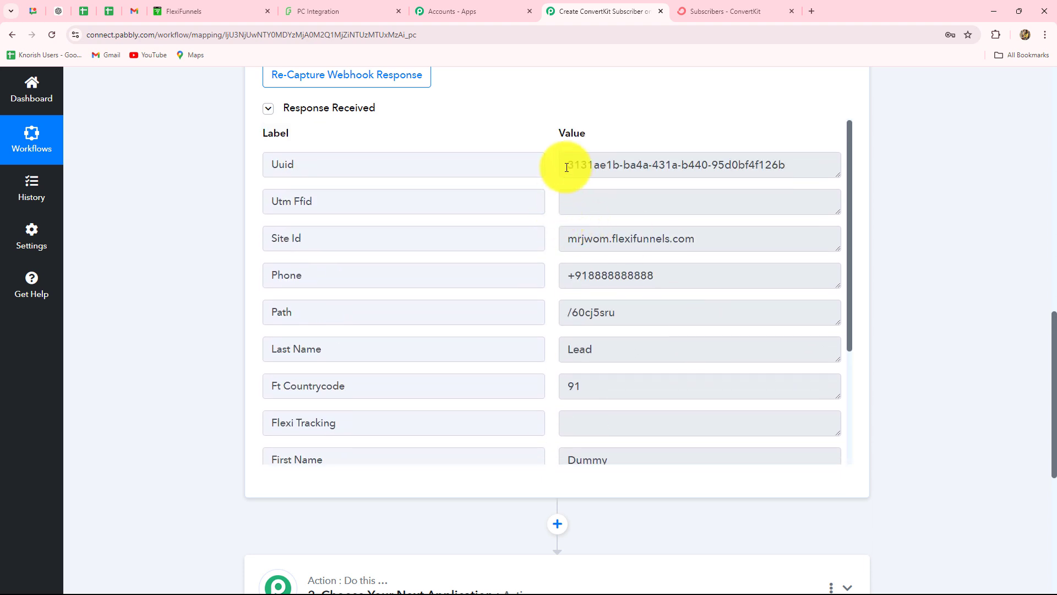
drag(564, 164, 817, 175)
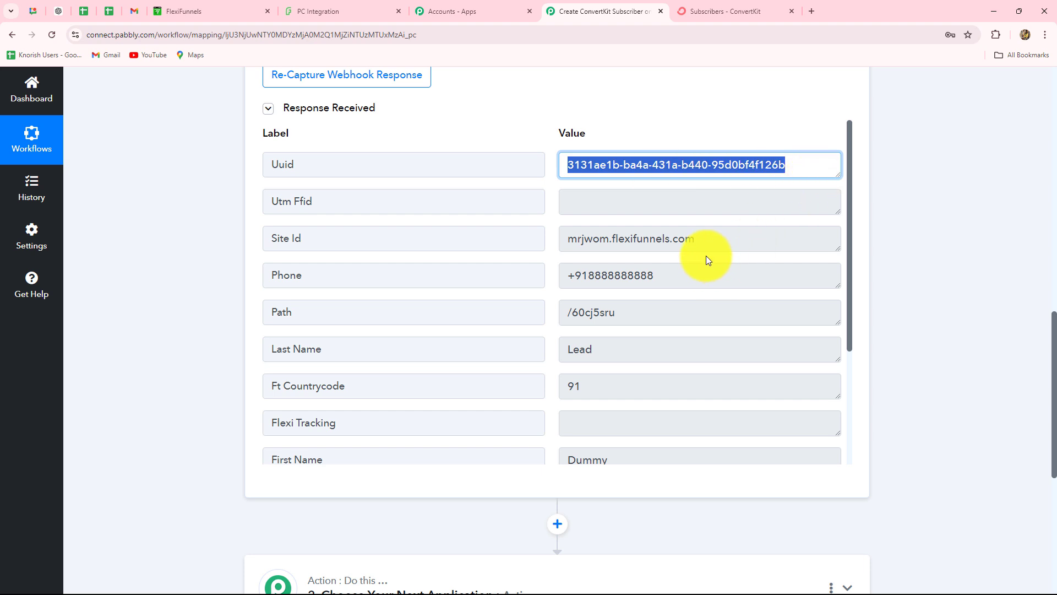
drag(566, 243, 718, 255)
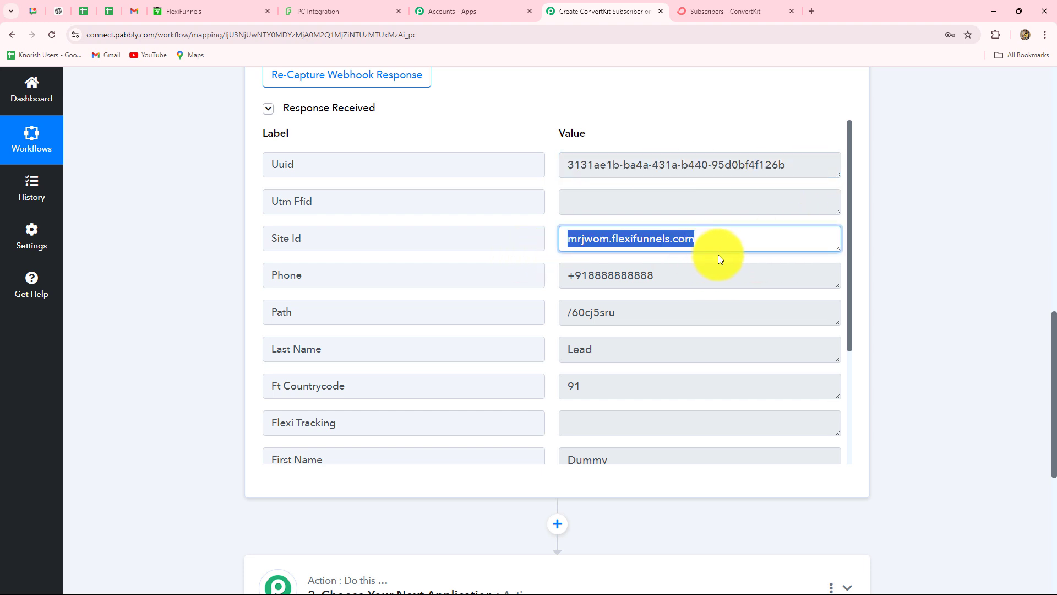
drag(661, 279, 553, 298)
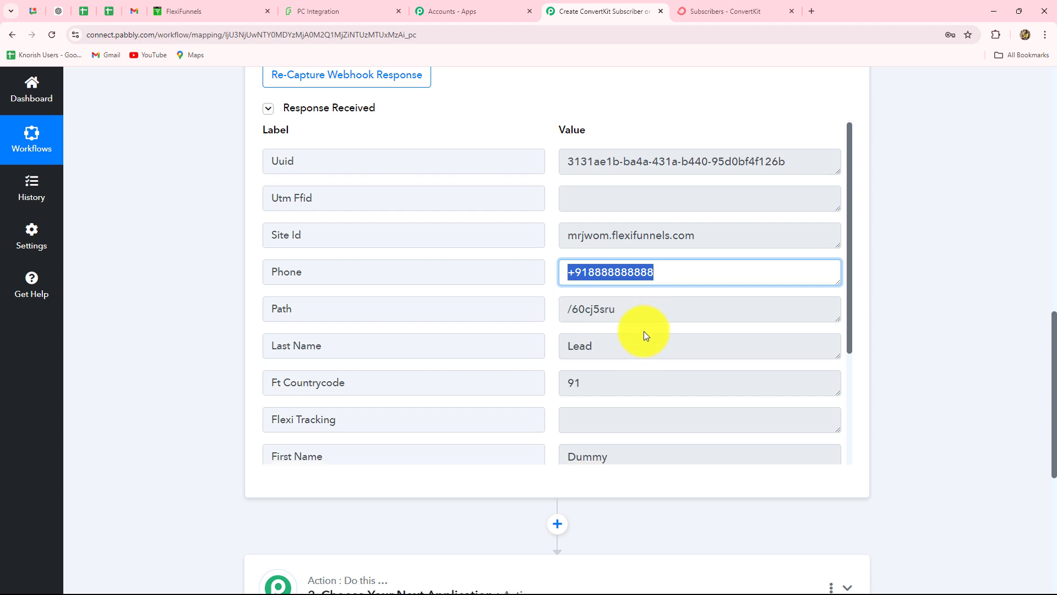
Review the captured country code 91 and Email values, then return to the top.
scroll(642, 331, down, 1)
drag(622, 413, 562, 412)
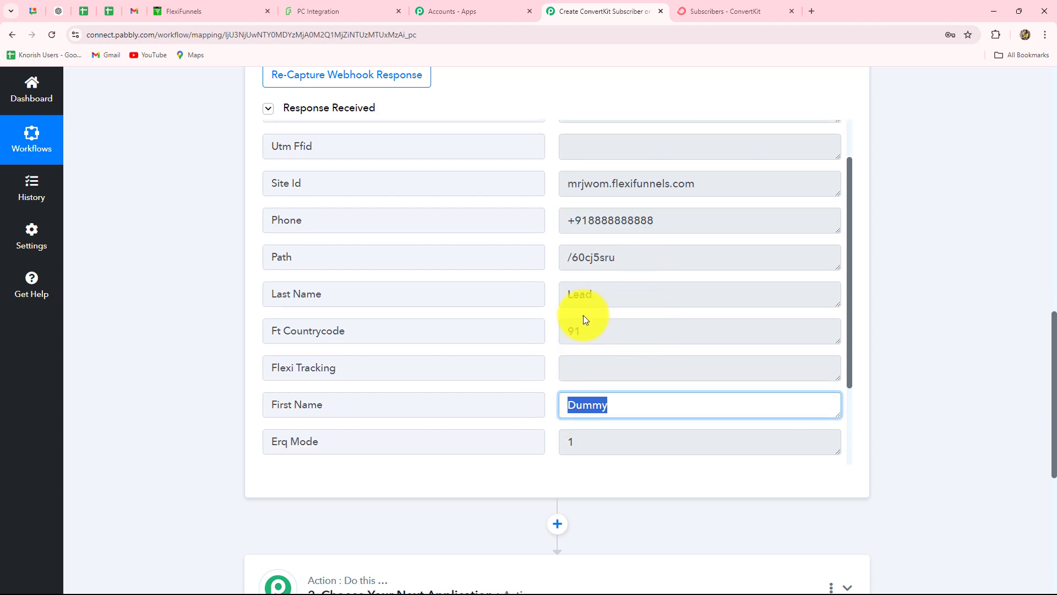
drag(600, 293, 552, 302)
scroll(610, 225, down, 3)
double_click(609, 226)
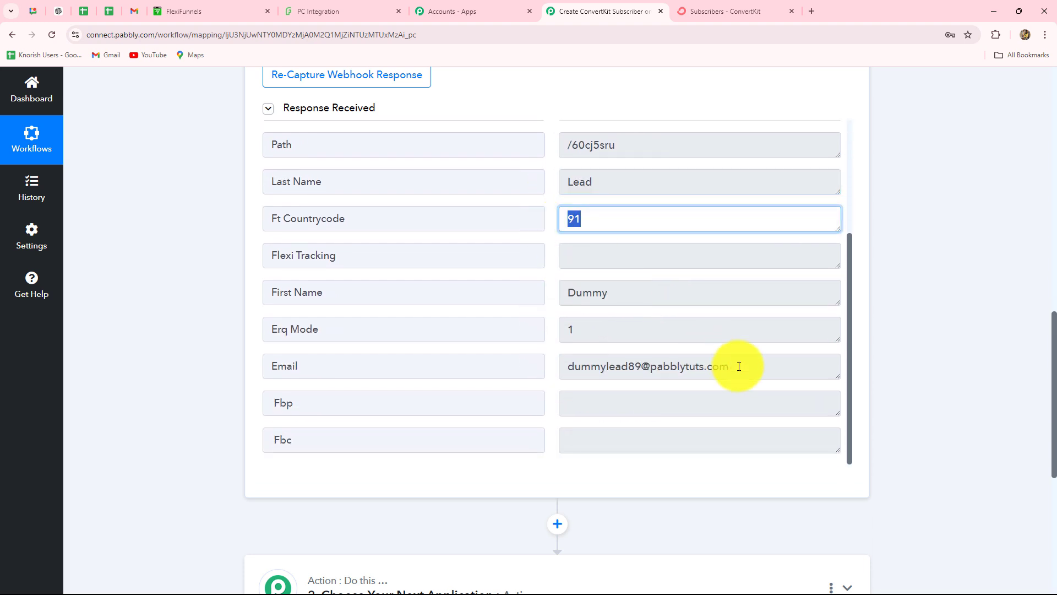
drag(767, 366, 524, 365)
scroll(710, 378, down, 3)
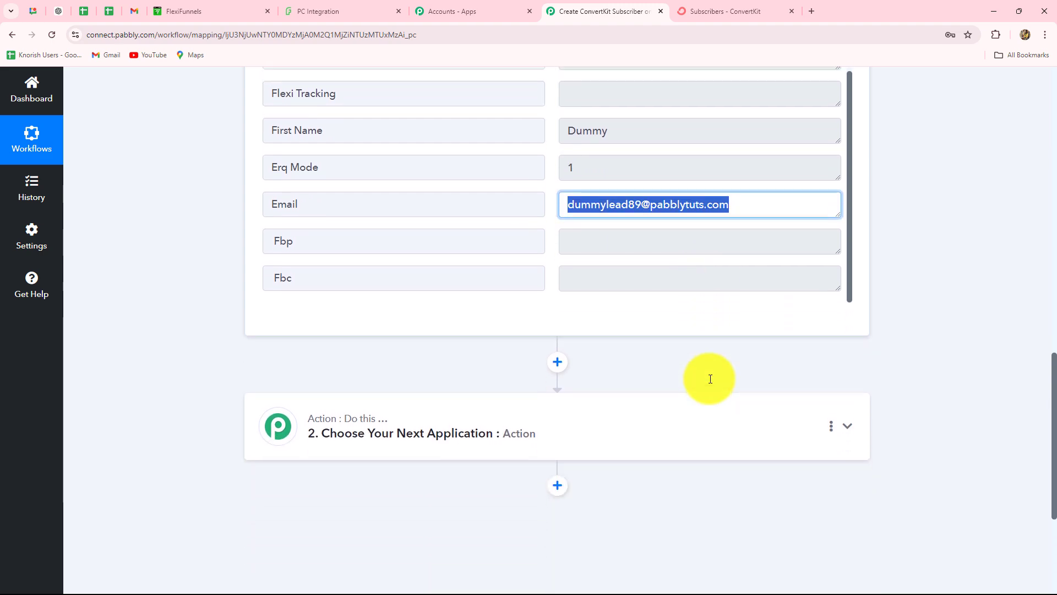
scroll(710, 379, up, 7)
scroll(694, 375, down, 3)
scroll(673, 362, up, 4)
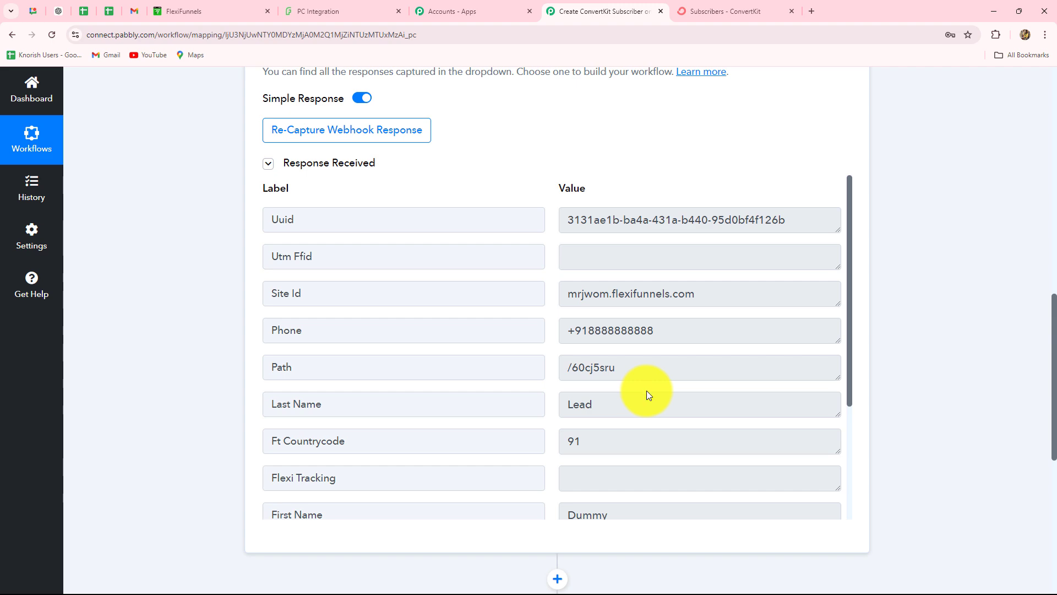
scroll(1026, 380, up, 13)
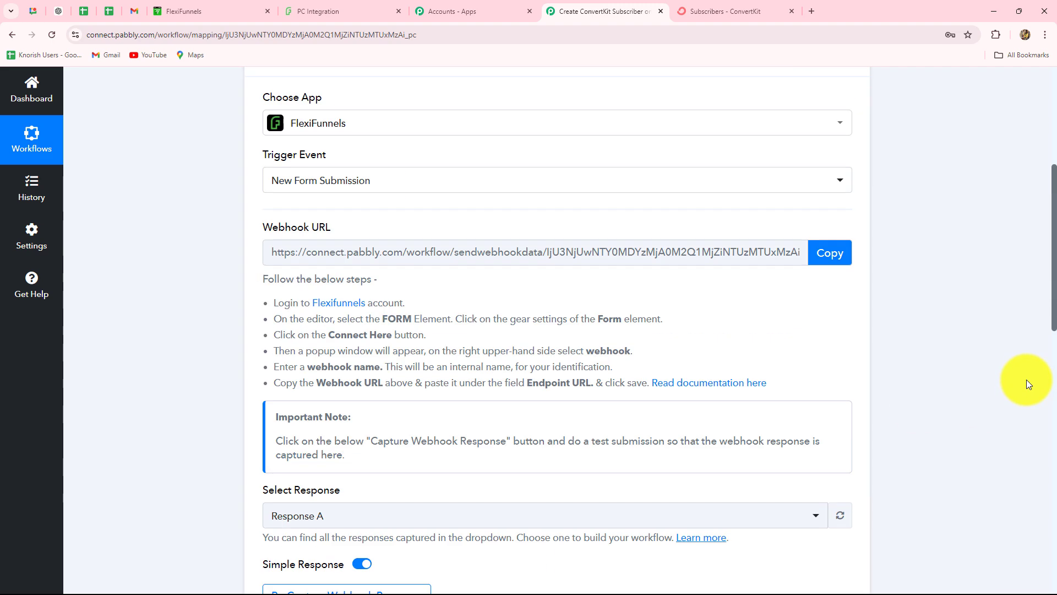
Collapse the trigger and pick ConvertKit as the action app by searching 'Conv'.
click(847, 292)
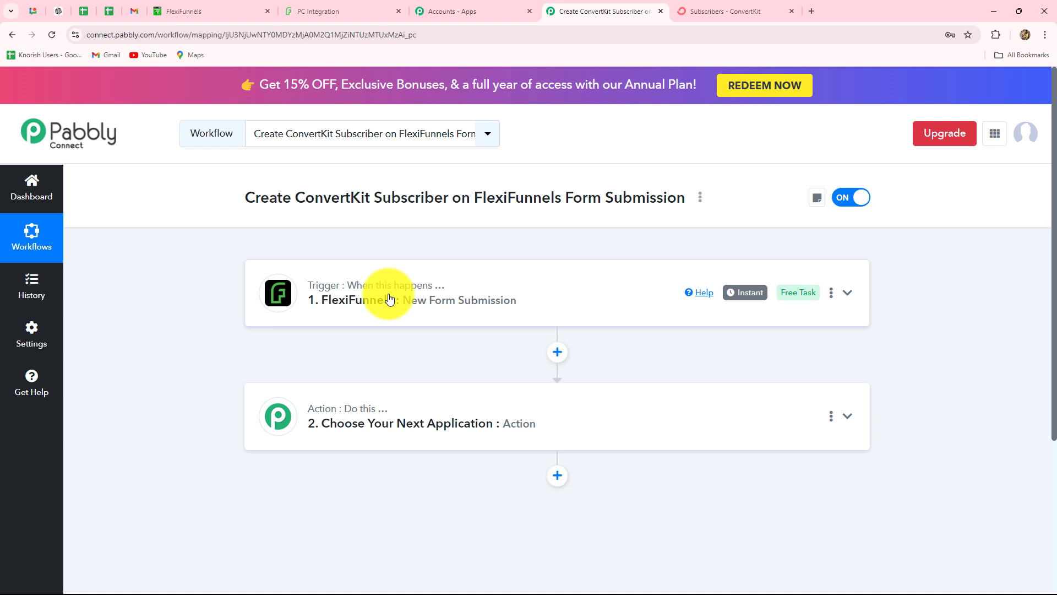
click(718, 11)
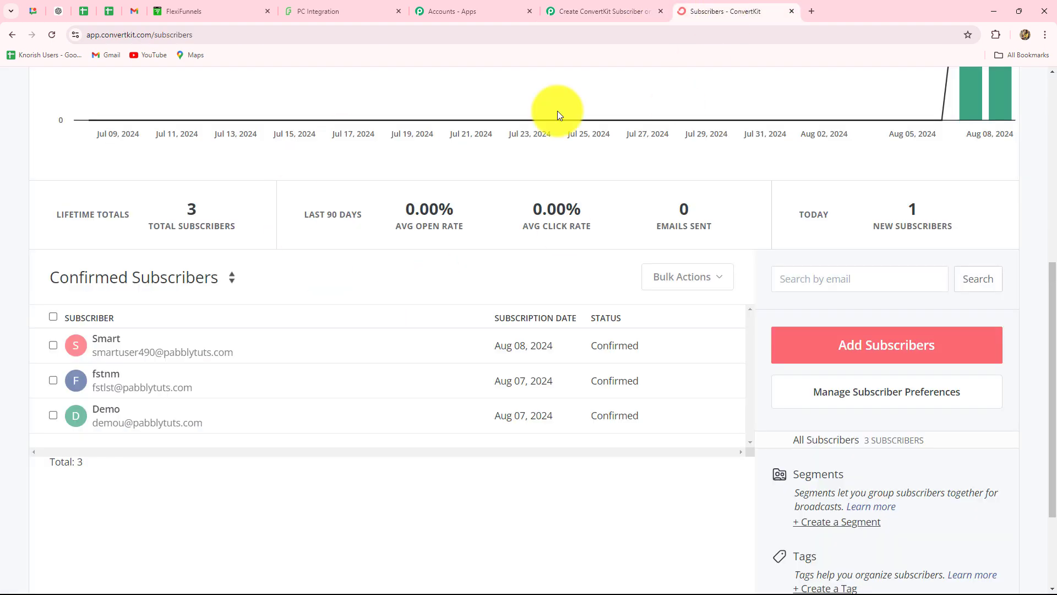
click(598, 11)
click(389, 427)
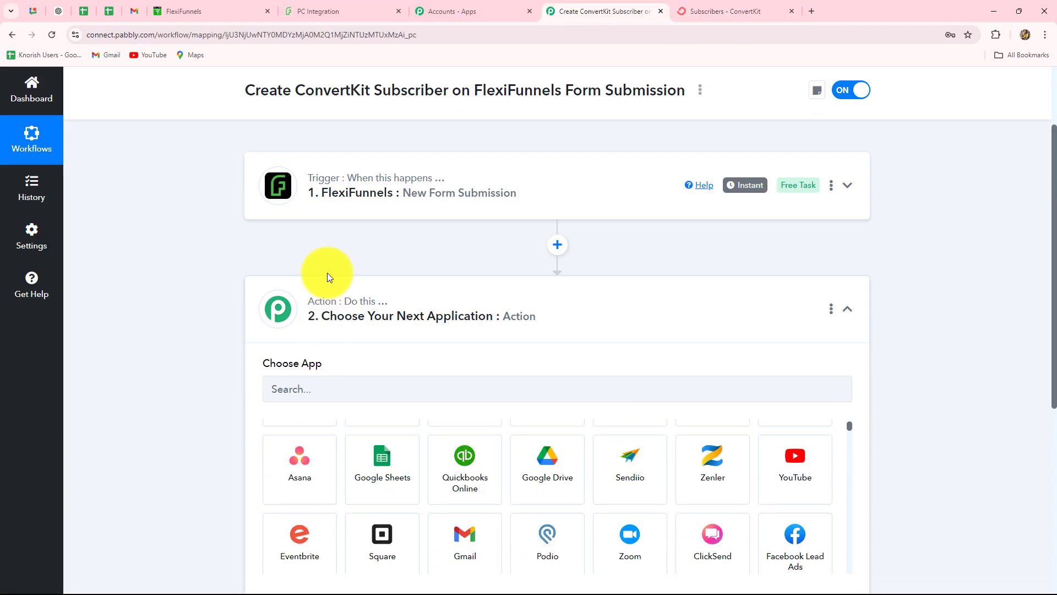
click(287, 399)
text(Con)
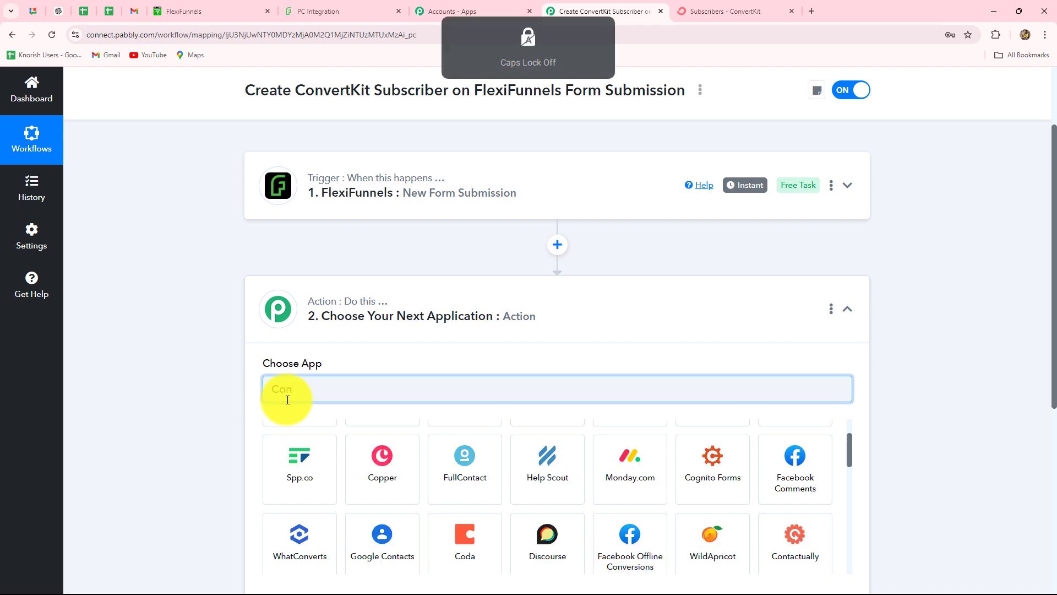
text(v)
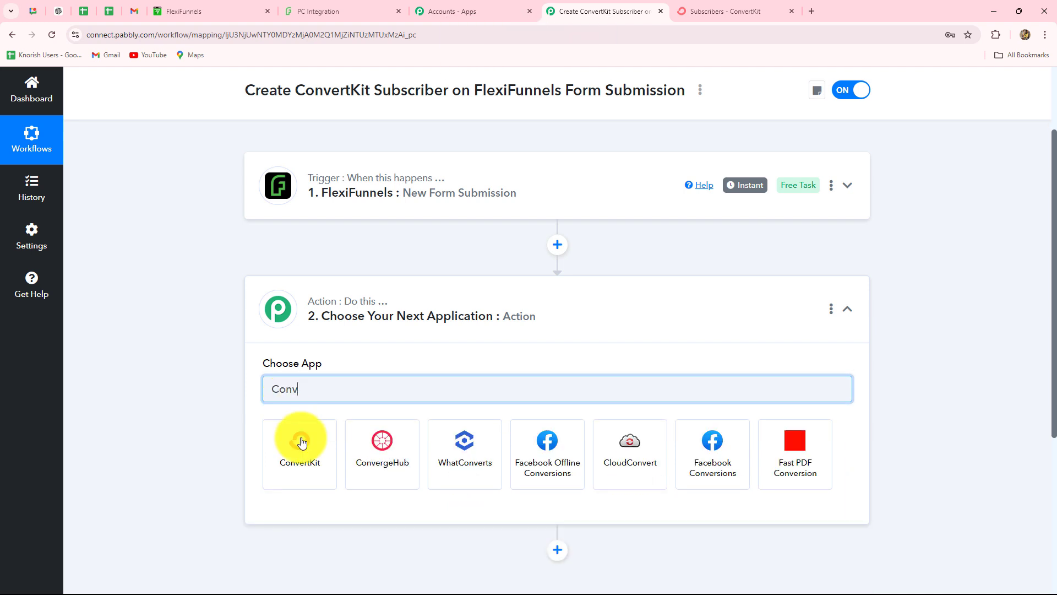
click(293, 466)
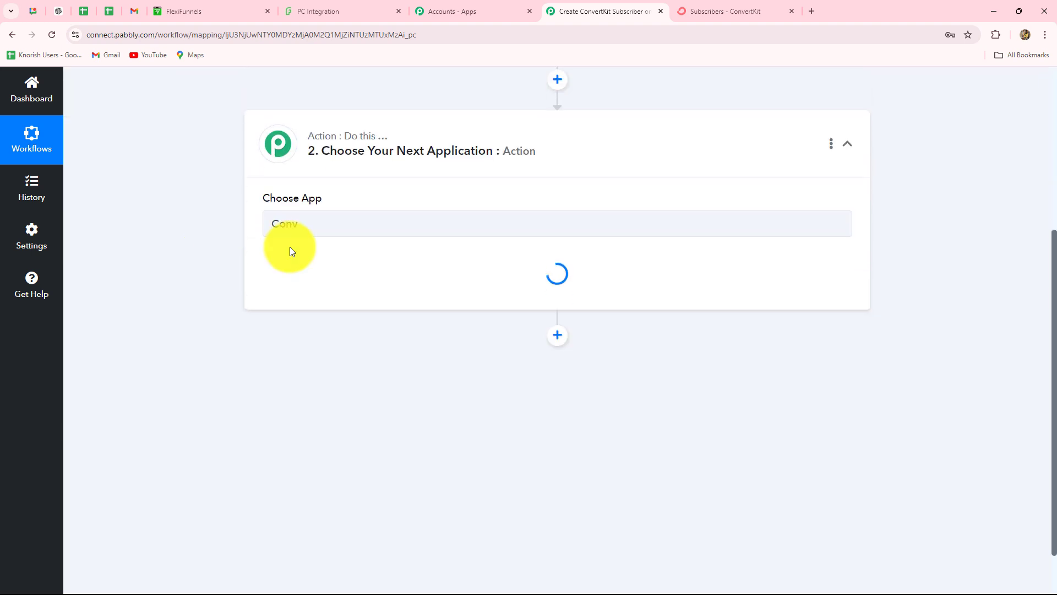
Select 'Add Subscriber to a Form' as the ConvertKit action event.
click(280, 290)
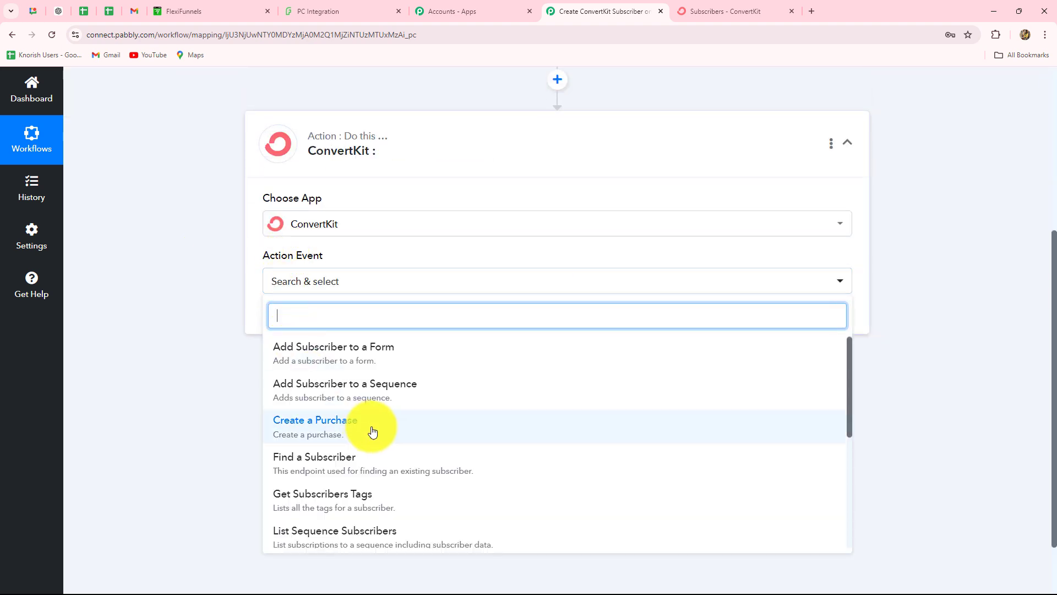
scroll(378, 389, down, 3)
scroll(378, 414, up, 3)
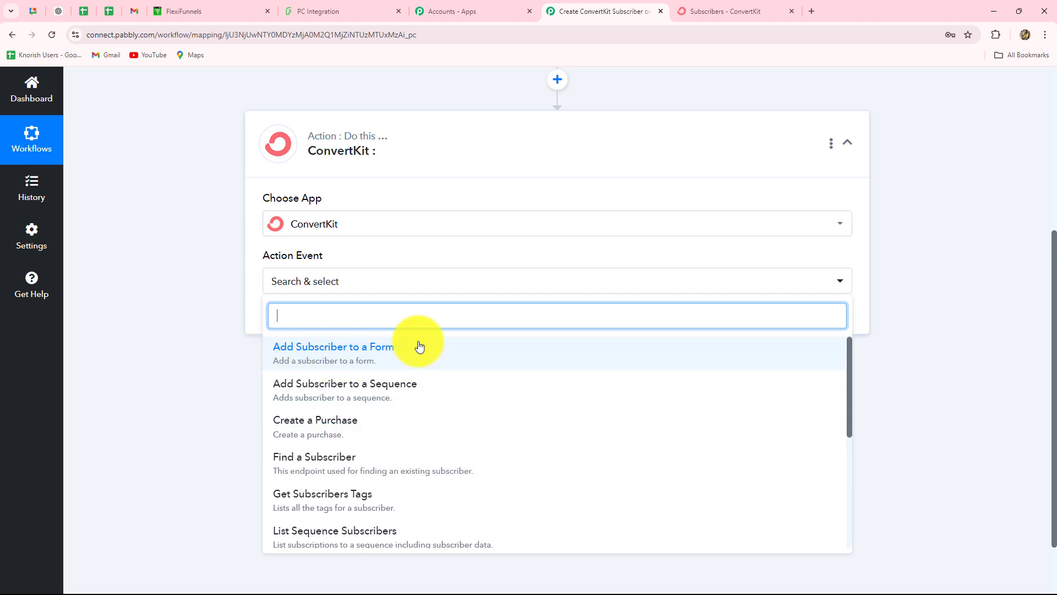
click(708, 17)
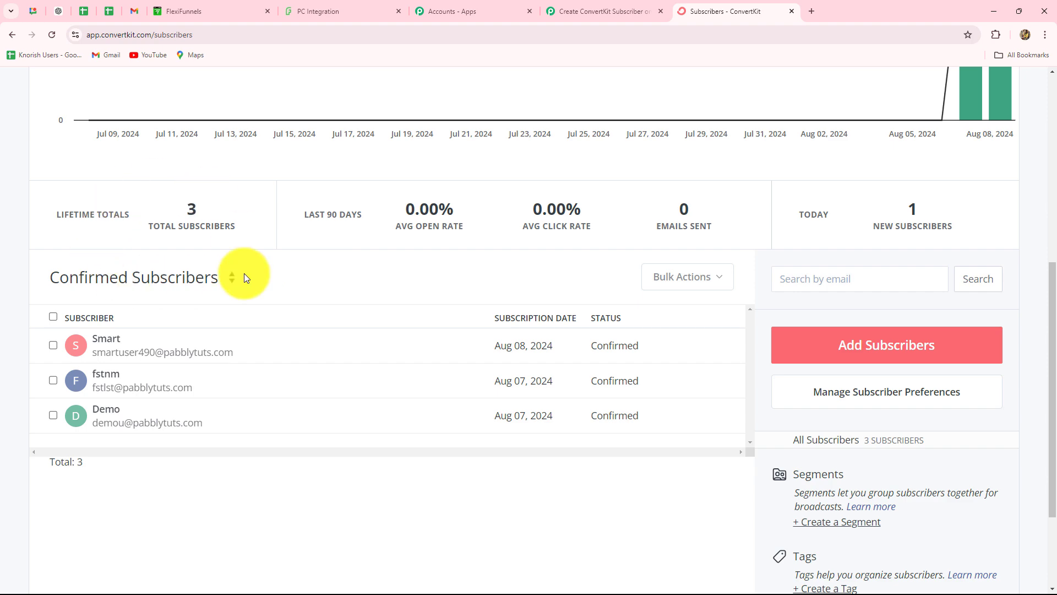
scroll(251, 308, up, 10)
click(623, 11)
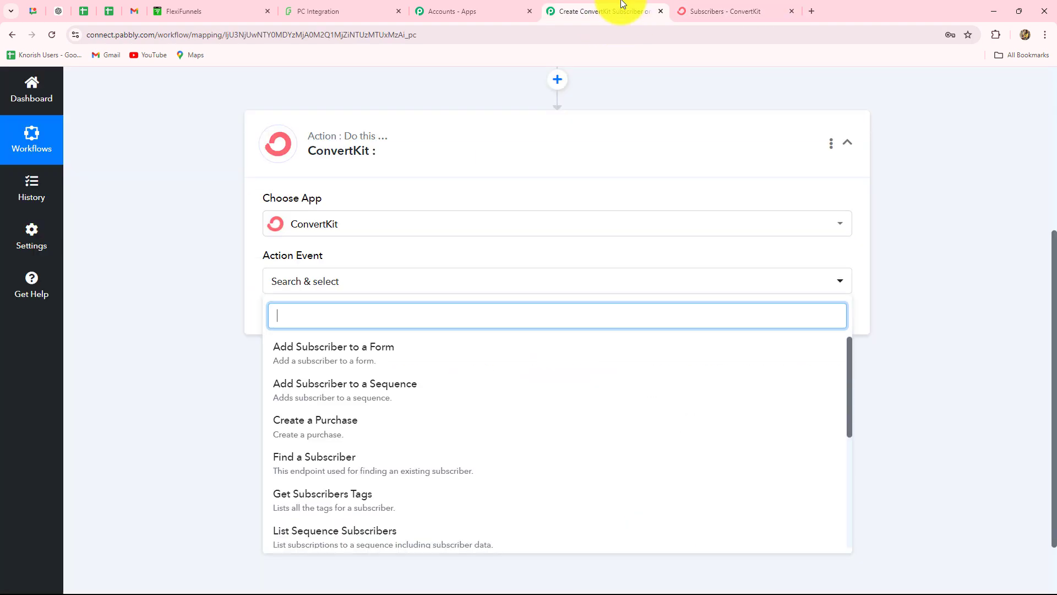
click(297, 349)
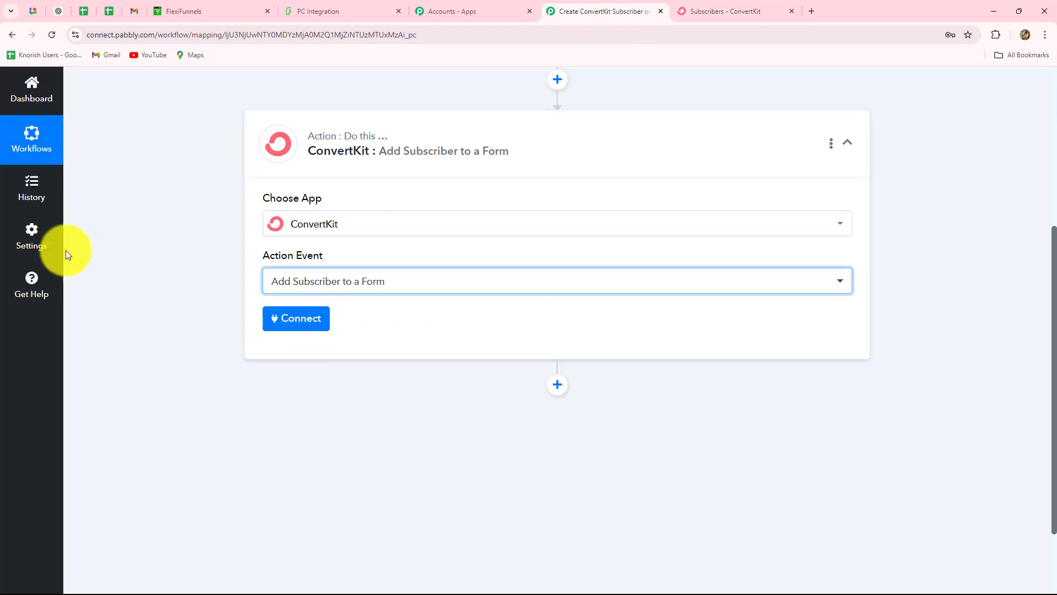
Start a new ConvertKit #3 connection and review the note on where to find the API keys.
click(316, 325)
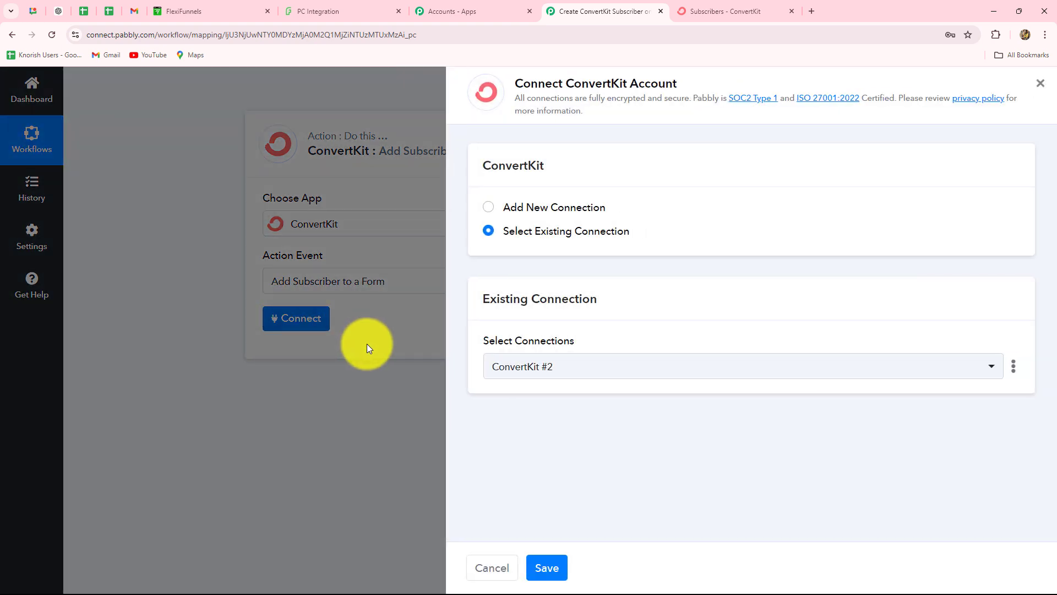
click(488, 208)
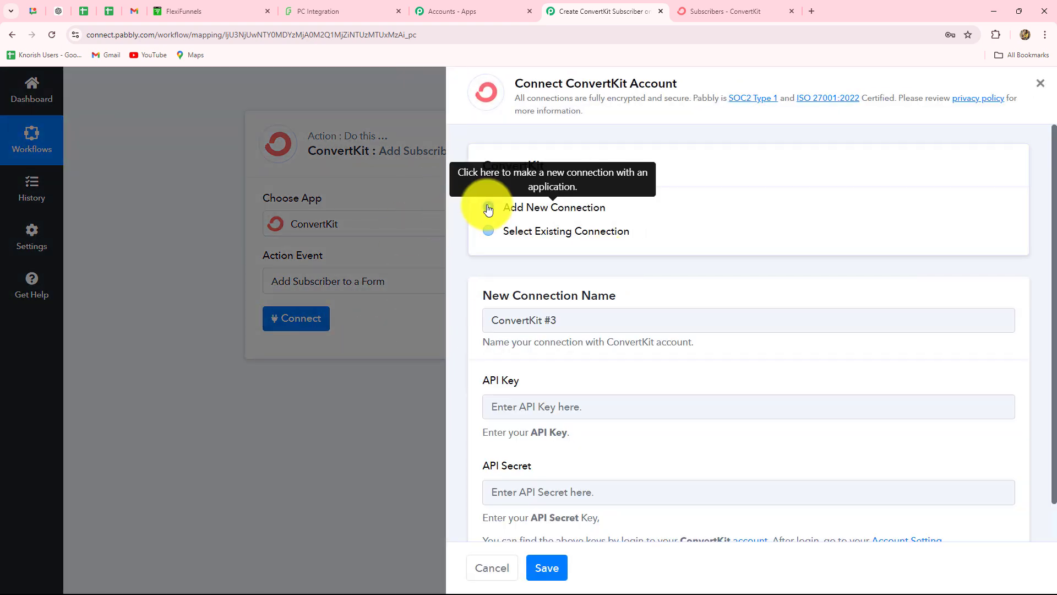
drag(515, 83, 673, 84)
click(702, 13)
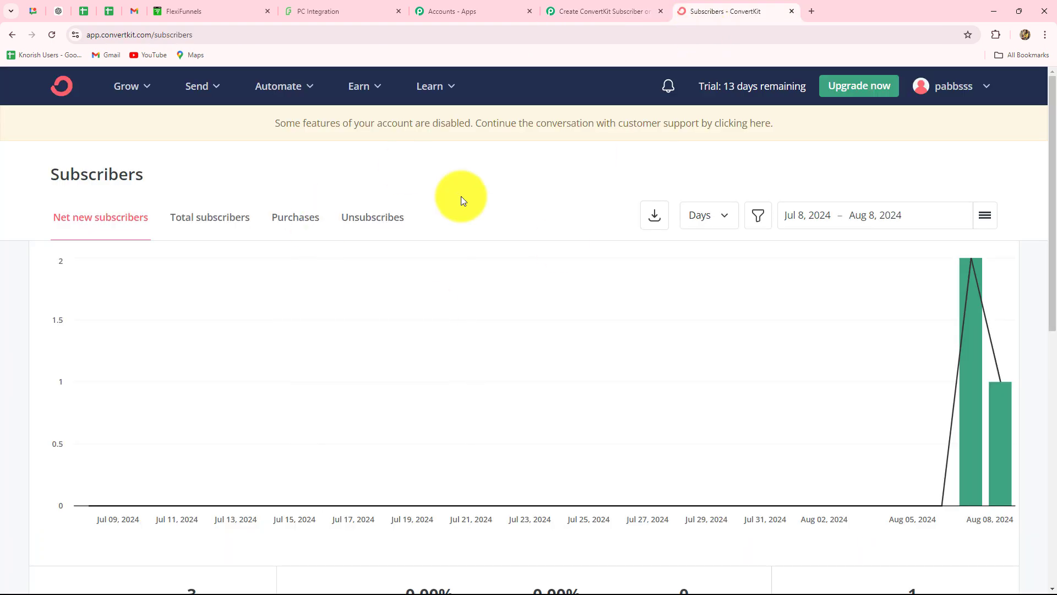
click(563, 8)
scroll(507, 189, down, 1)
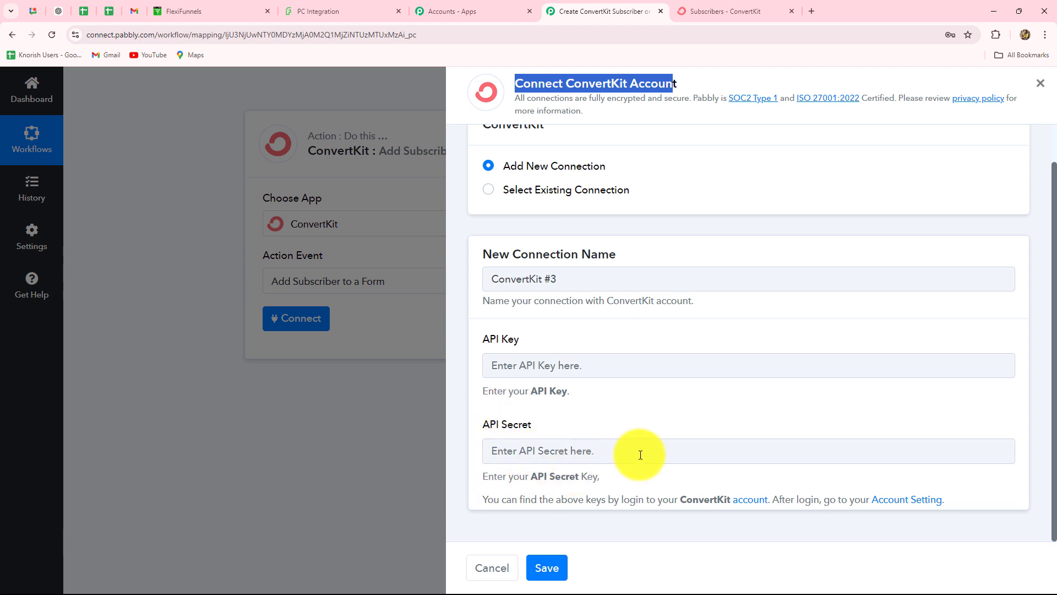
drag(482, 502, 983, 502)
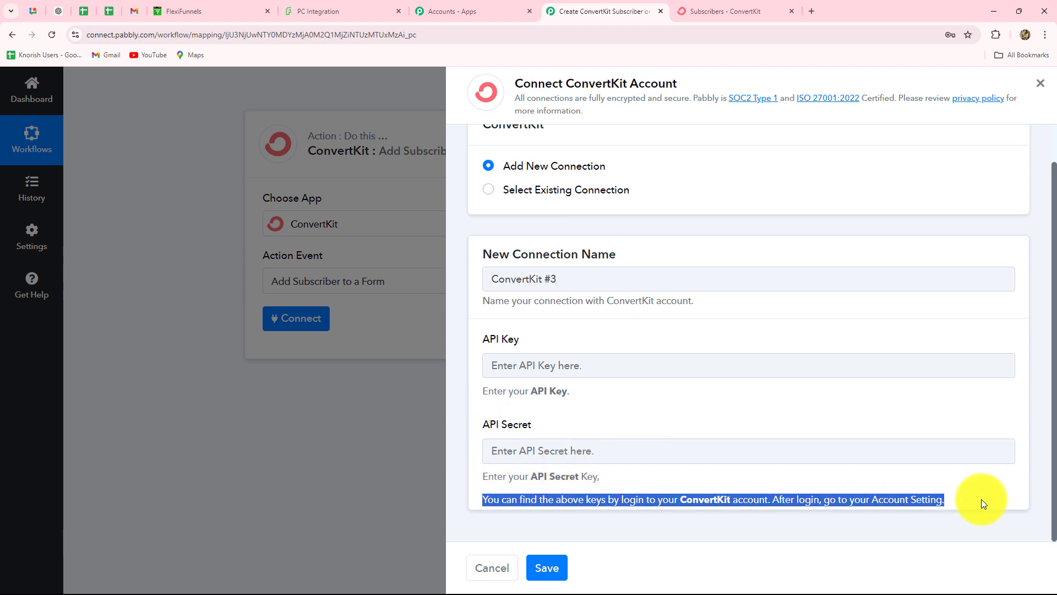
click(979, 486)
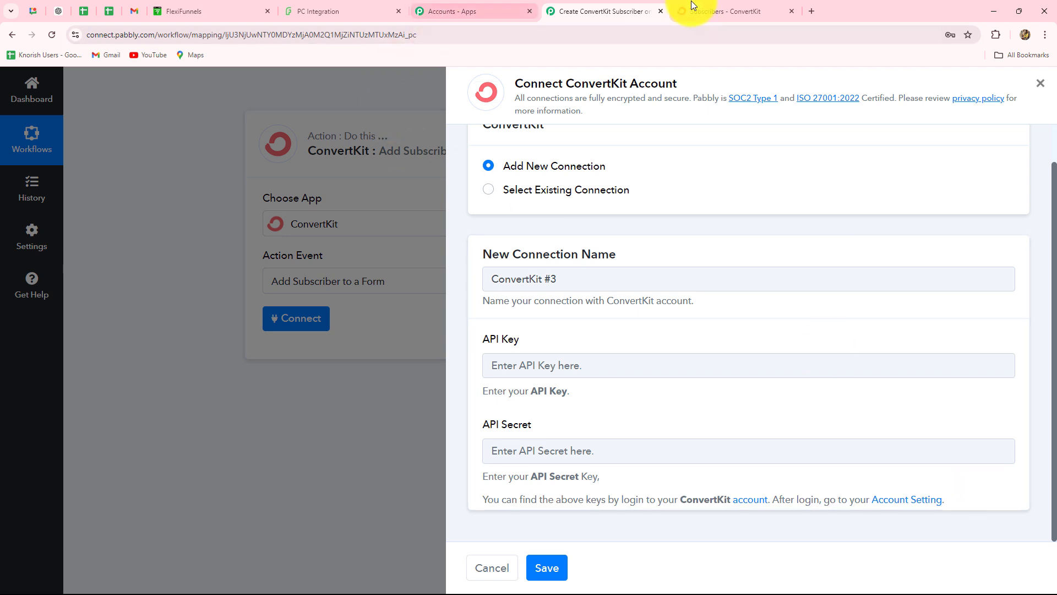
Paste the API Key from ConvertKit Settings > Advanced into Pabbly, then reveal and copy the API Secret.
click(900, 502)
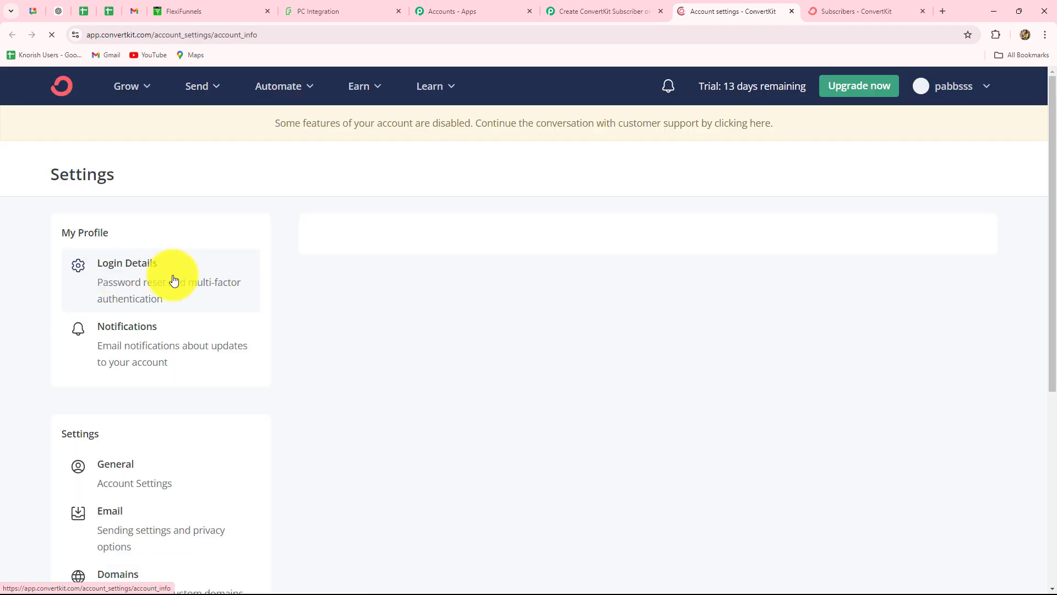
scroll(326, 337, down, 5)
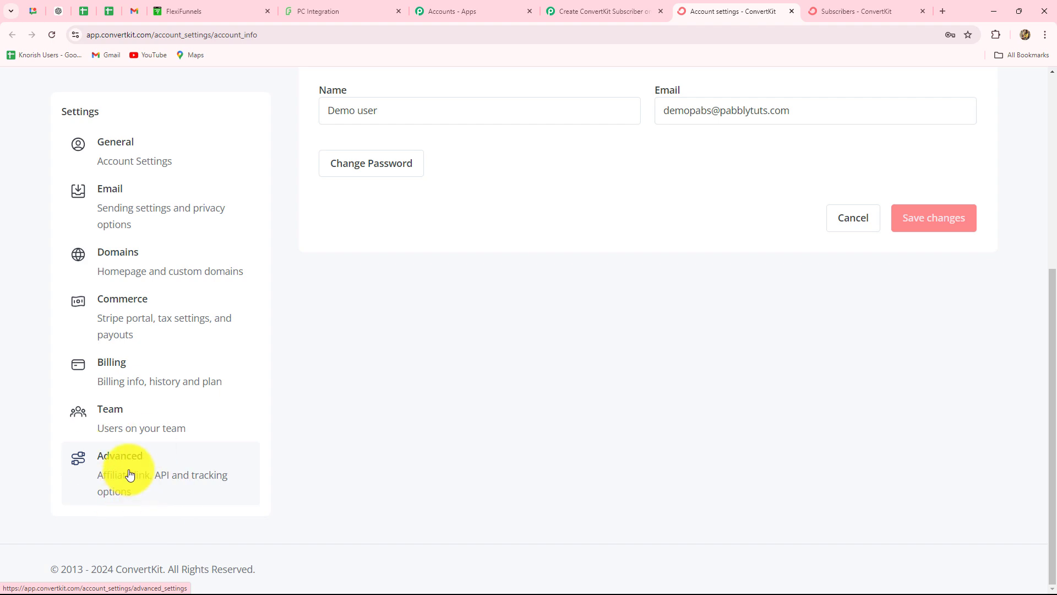
click(129, 471)
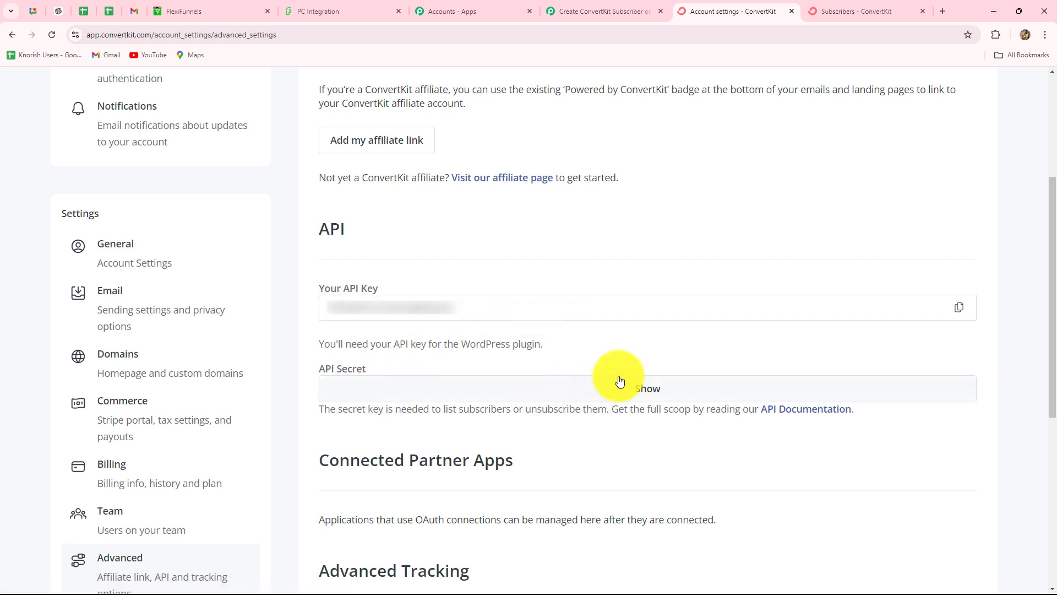
click(956, 310)
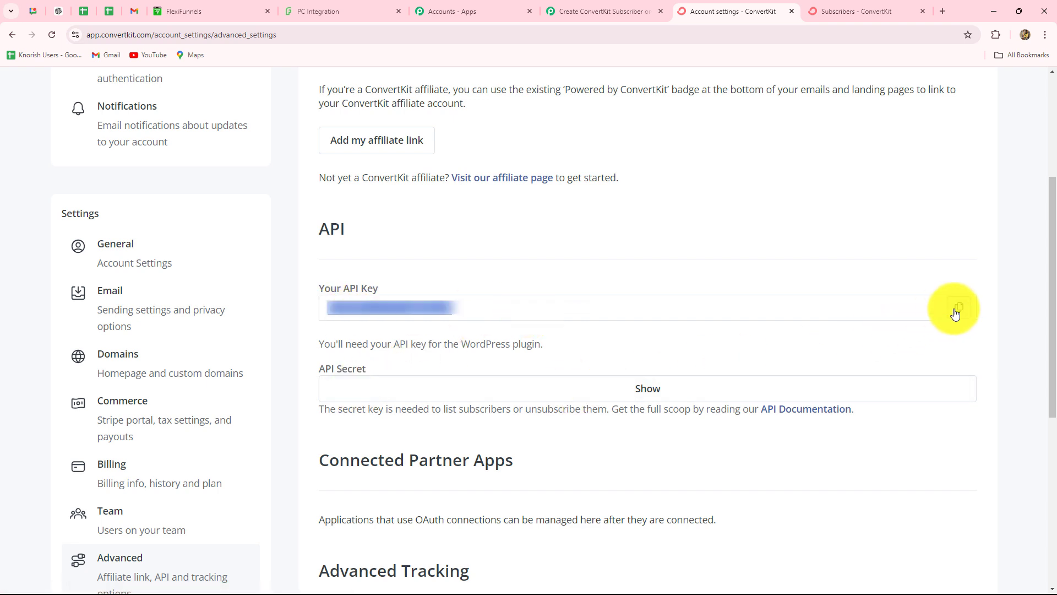
click(569, 10)
click(520, 364)
key(ctrl+v)
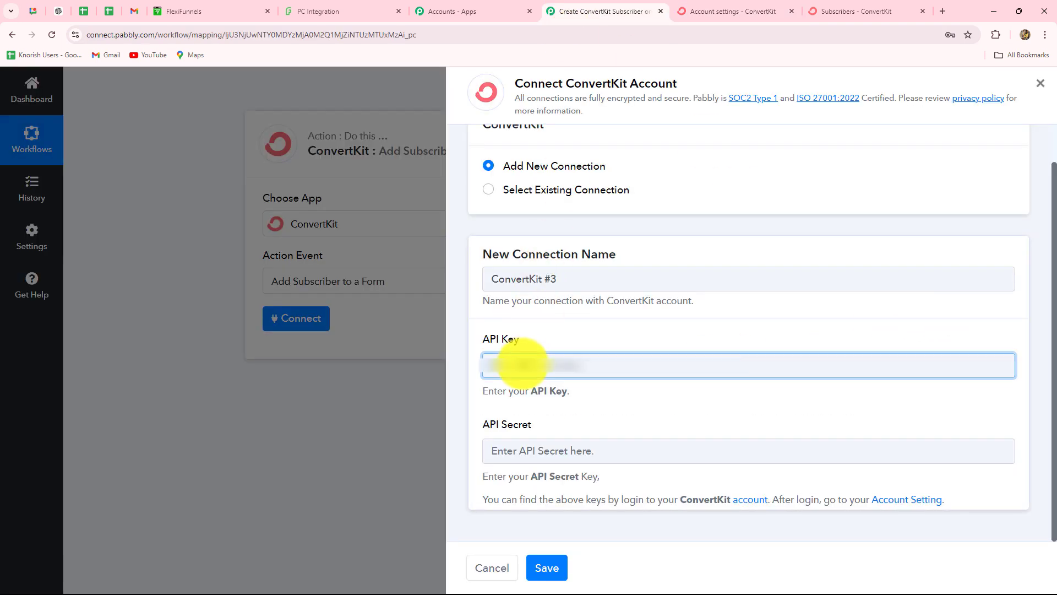
click(705, 11)
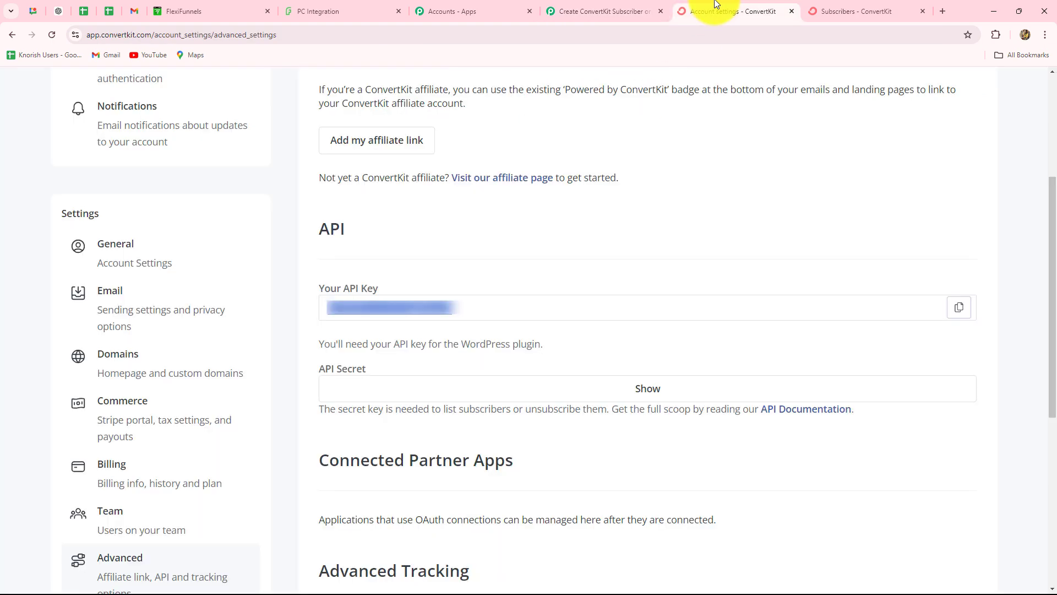
click(774, 384)
click(958, 387)
Paste the API Secret and save the ConvertKit #3 connection.
click(606, 11)
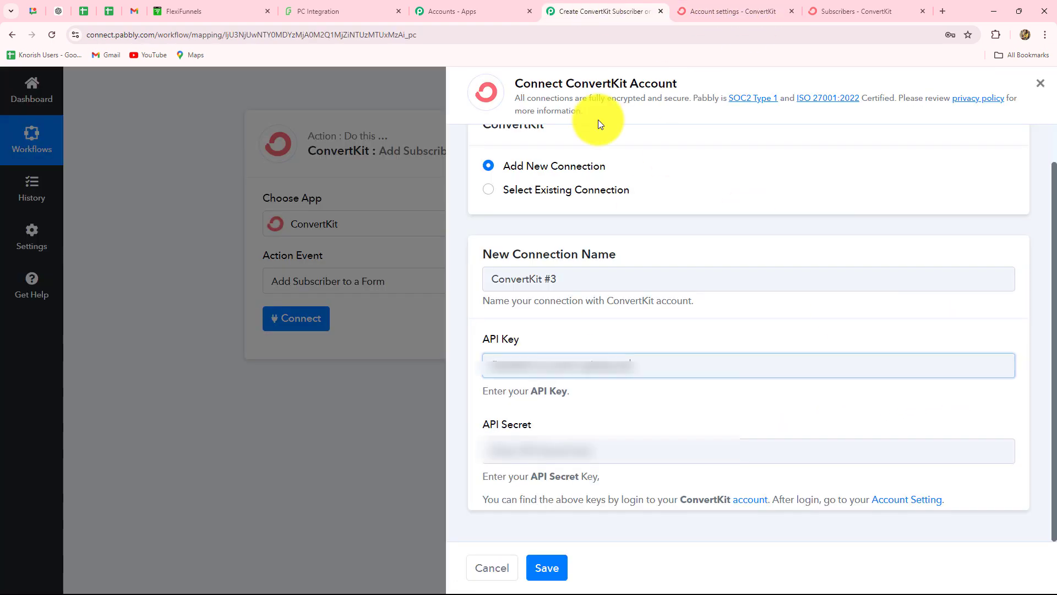
click(542, 451)
key(ctrl+v)
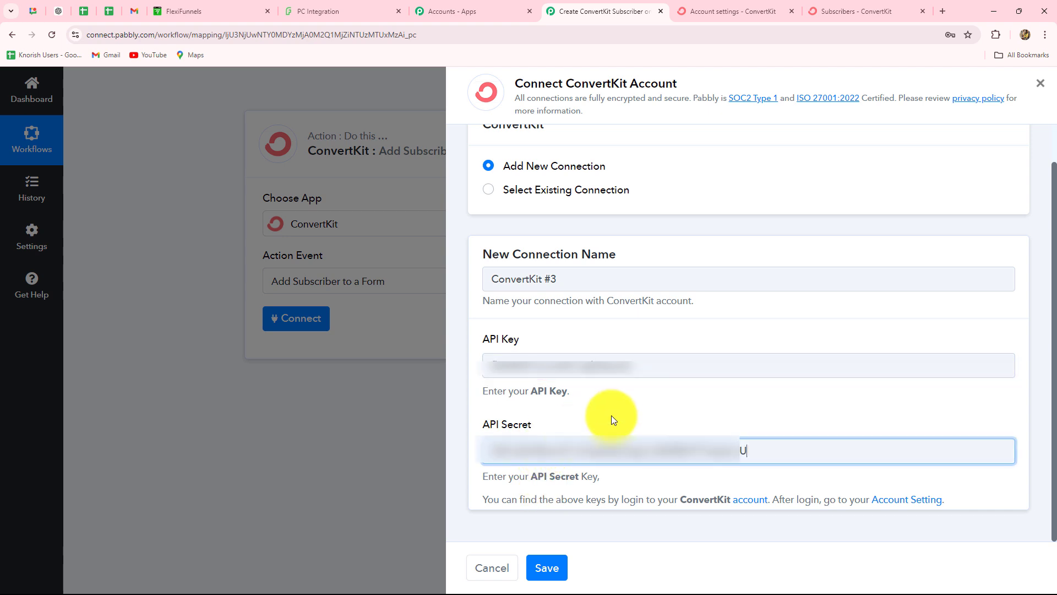
click(614, 413)
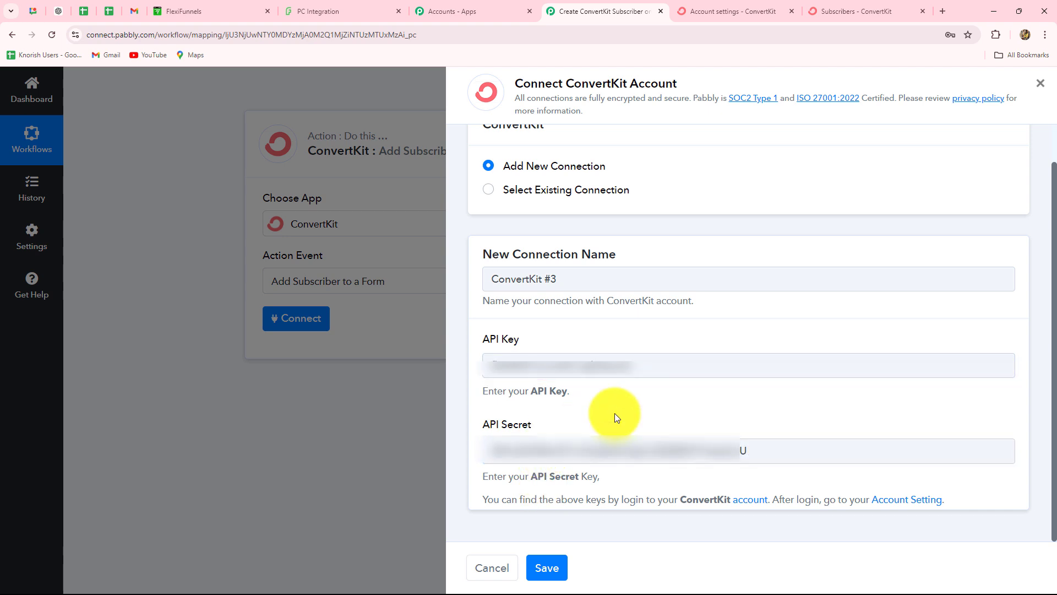
click(545, 568)
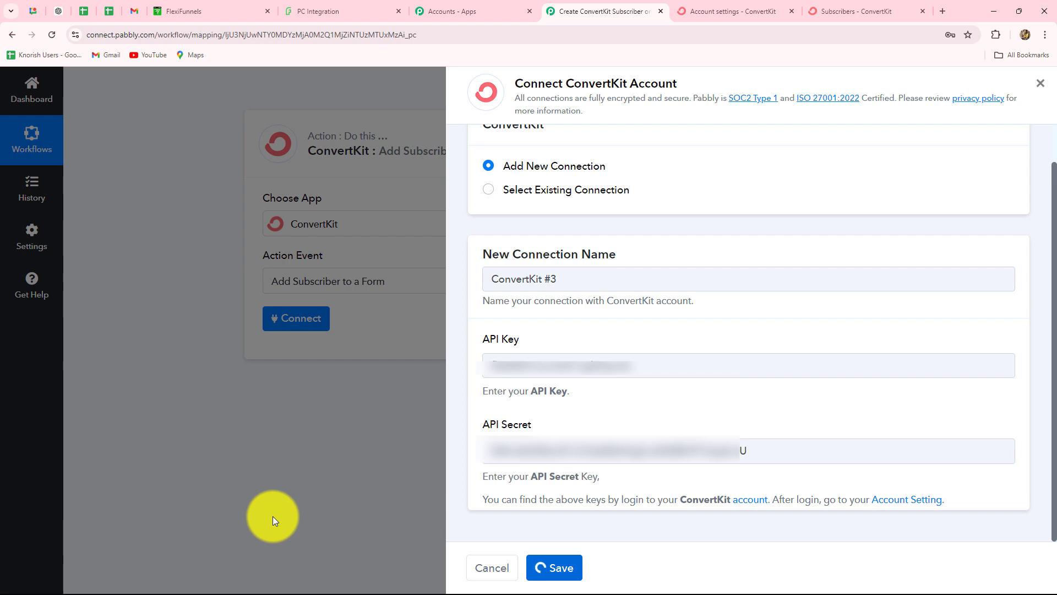
Choose Subscriber Form as the ConvertKit form to add subscribers to.
scroll(273, 503, down, 2)
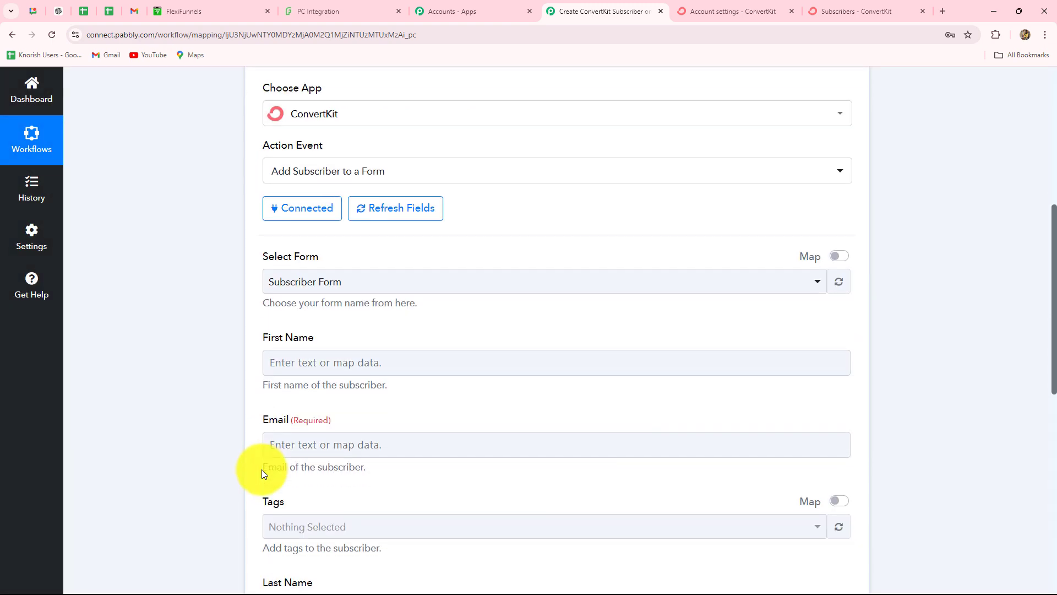
scroll(262, 469, down, 7)
scroll(262, 470, up, 4)
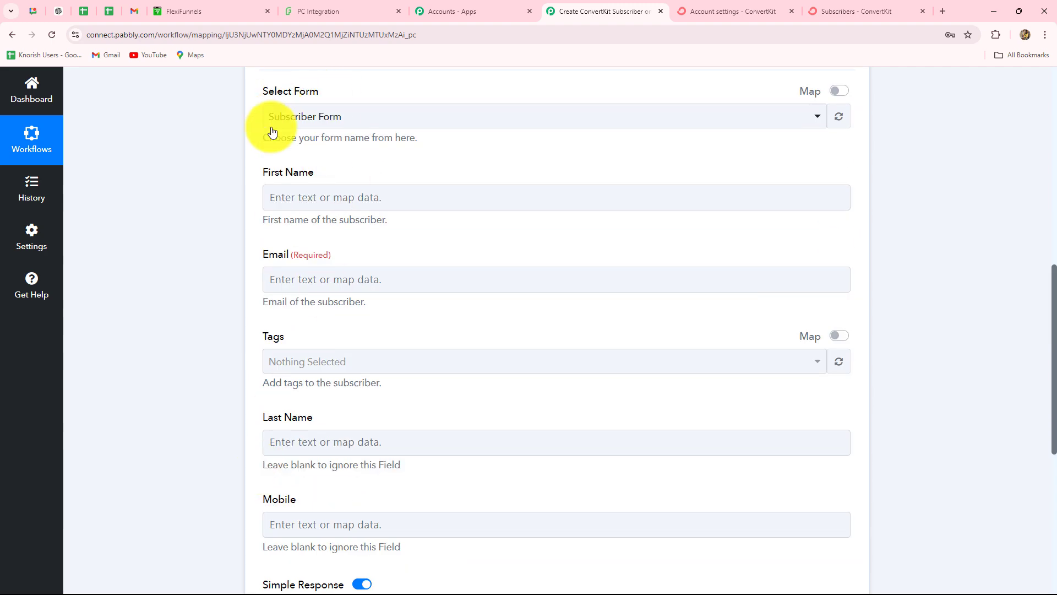
click(353, 120)
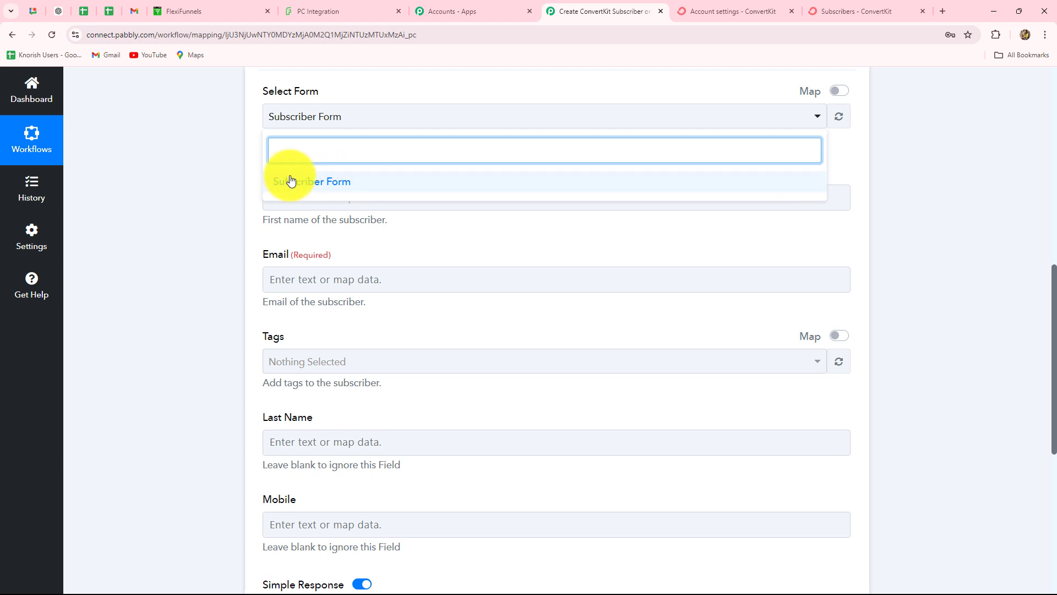
click(237, 190)
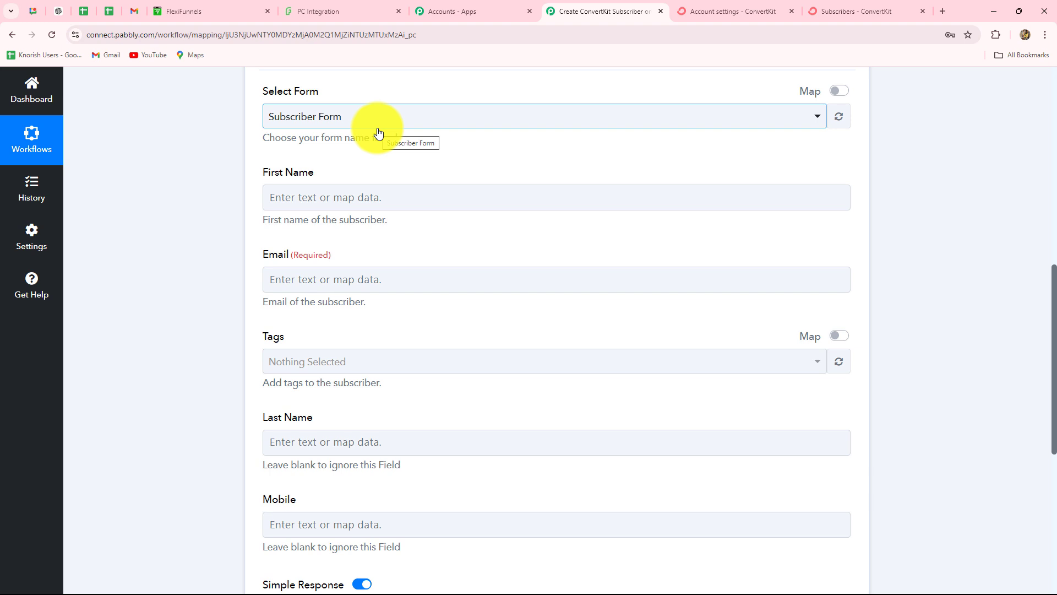
scroll(378, 132, down, 1)
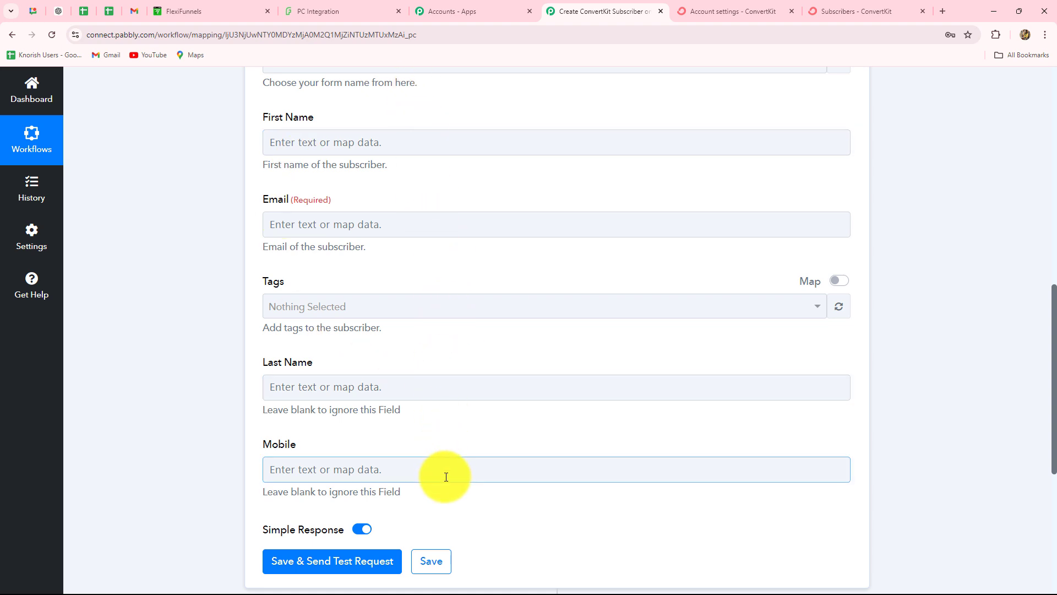
click(311, 143)
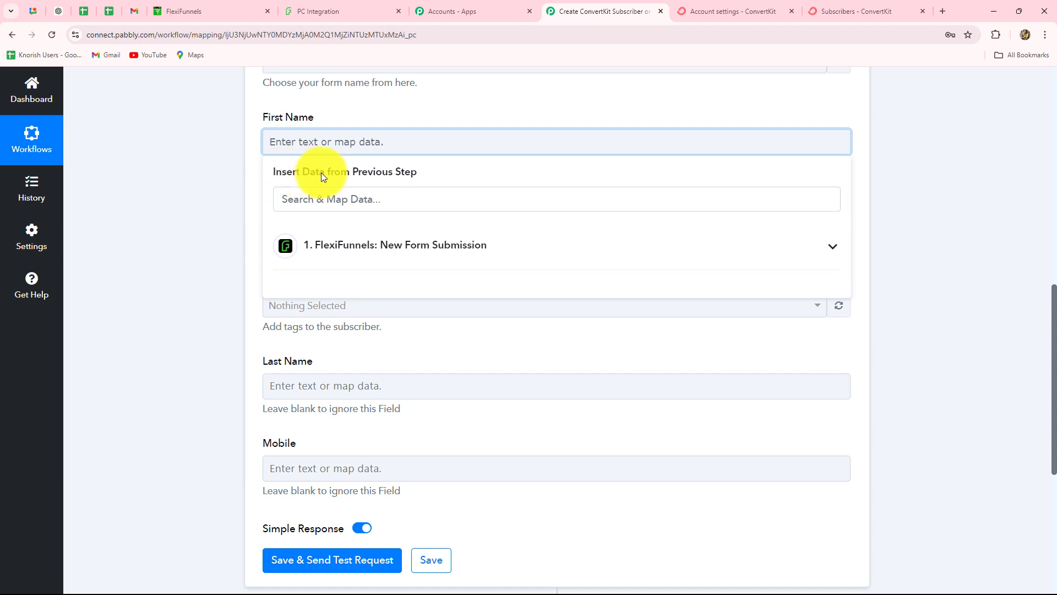
Map the FlexiFunnels submission's first name and email into First Name and Email.
click(361, 256)
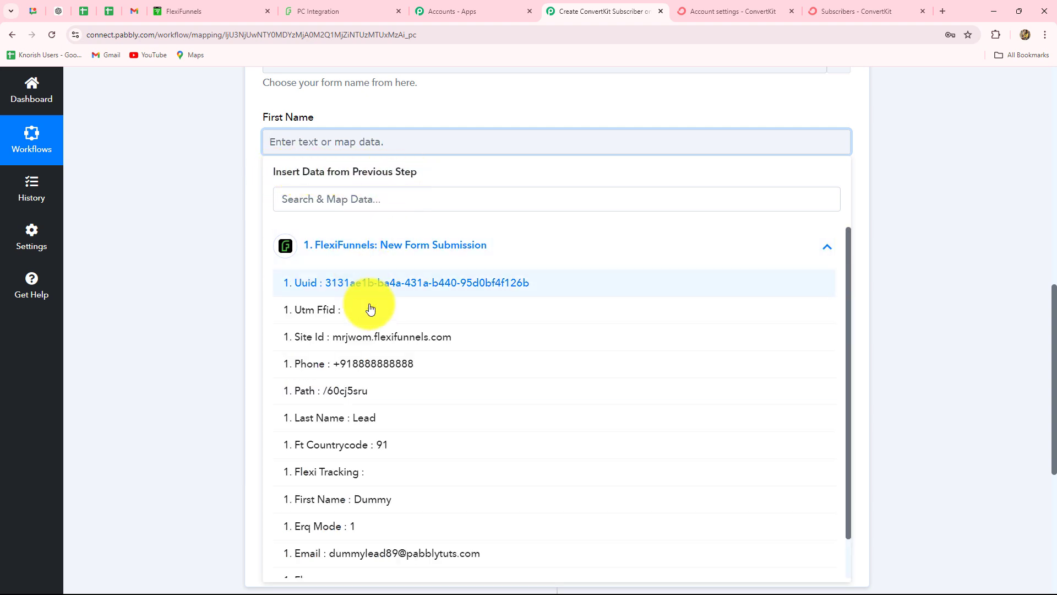
scroll(427, 402, down, 1)
scroll(426, 402, up, 1)
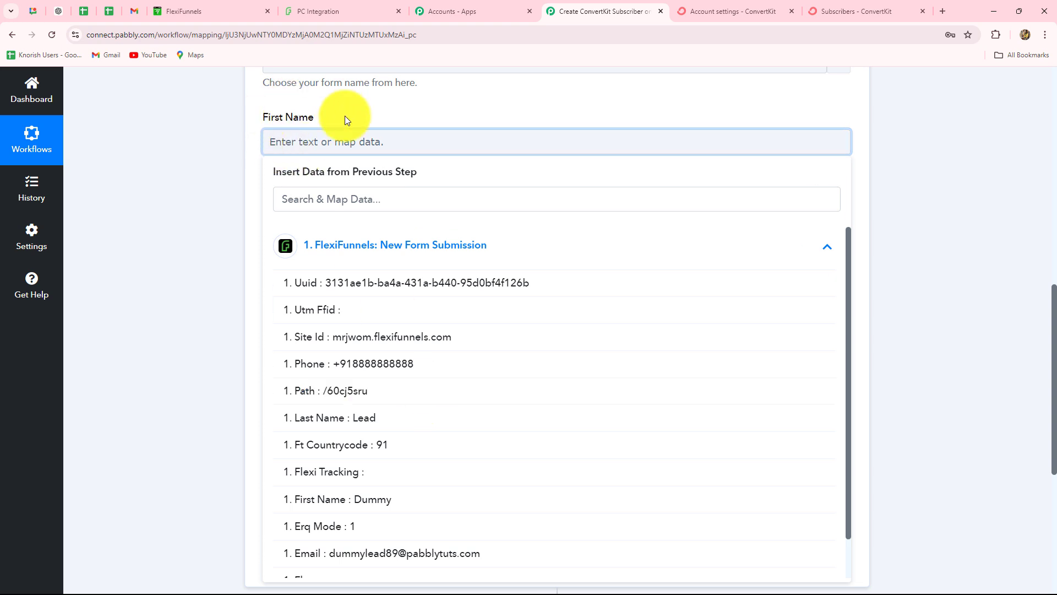
click(375, 500)
click(998, 349)
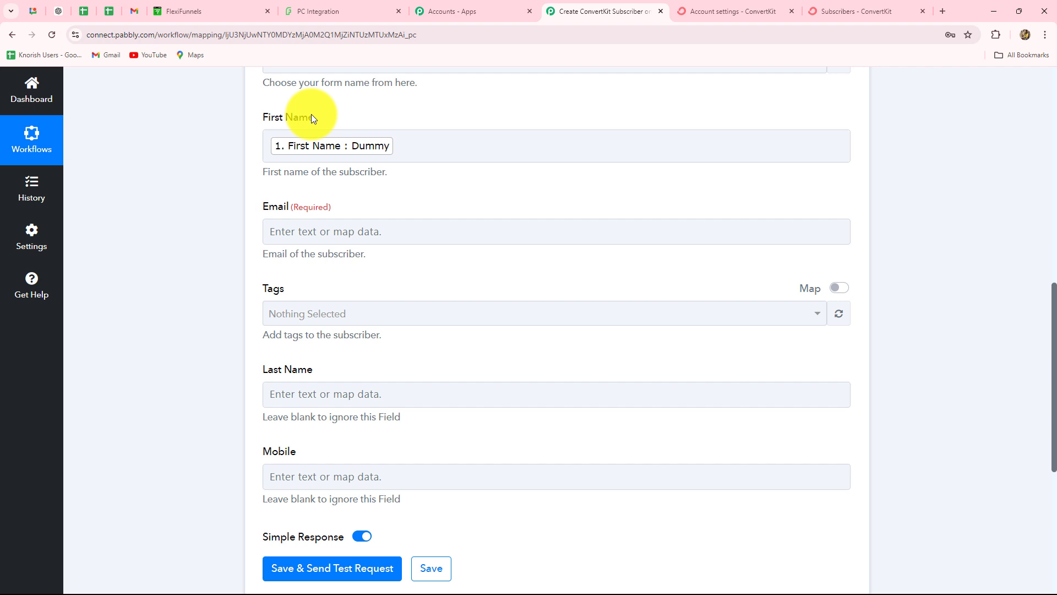
click(275, 231)
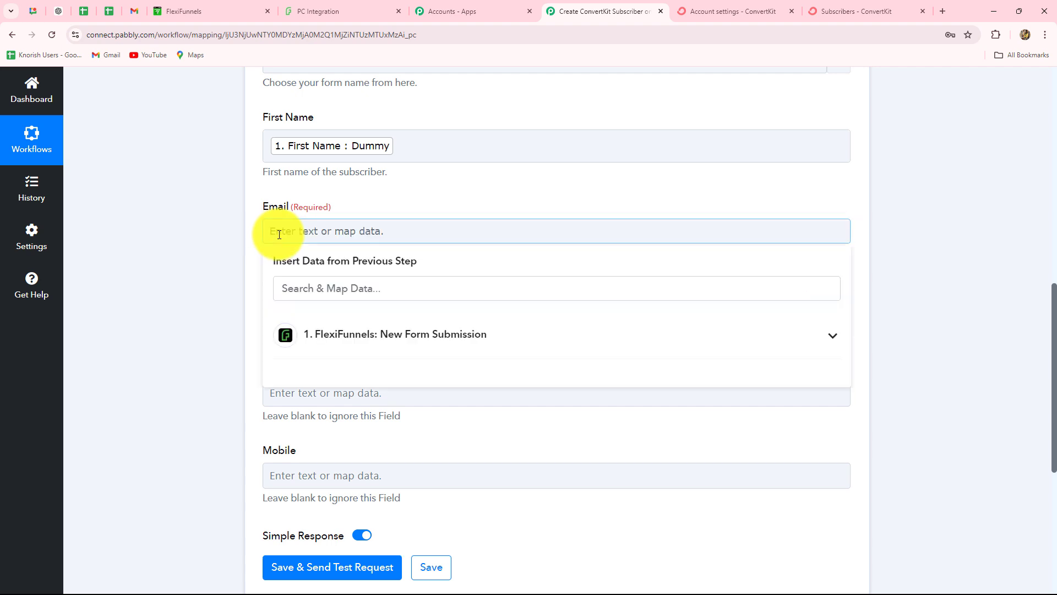
scroll(362, 208, down, 2)
click(360, 225)
scroll(429, 451, down, 1)
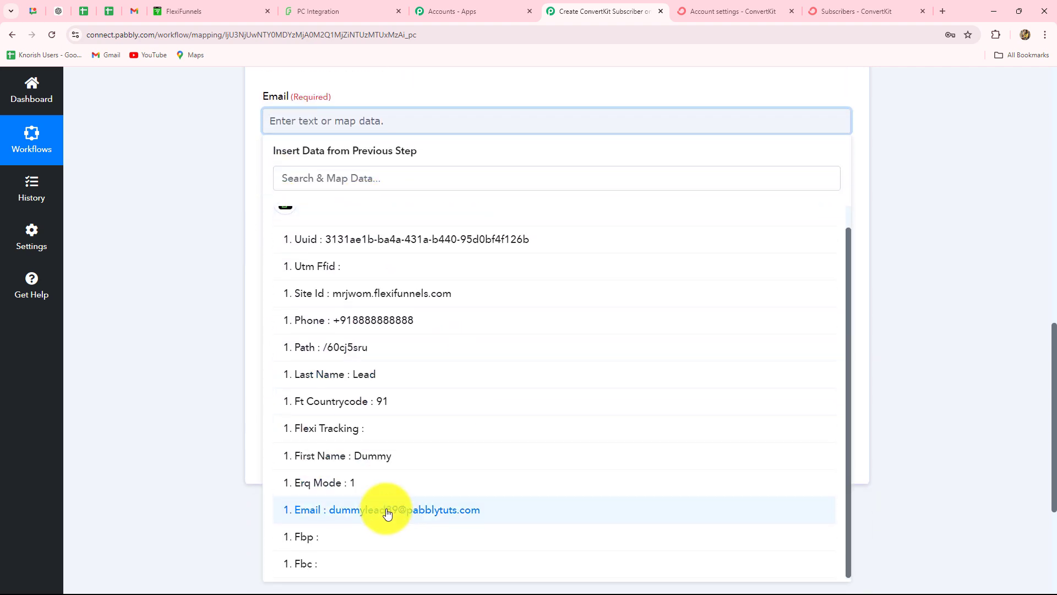
click(392, 507)
click(184, 361)
Leave Tags empty, map last name and phone into Last Name and Mobile, then save and send a test request.
click(319, 209)
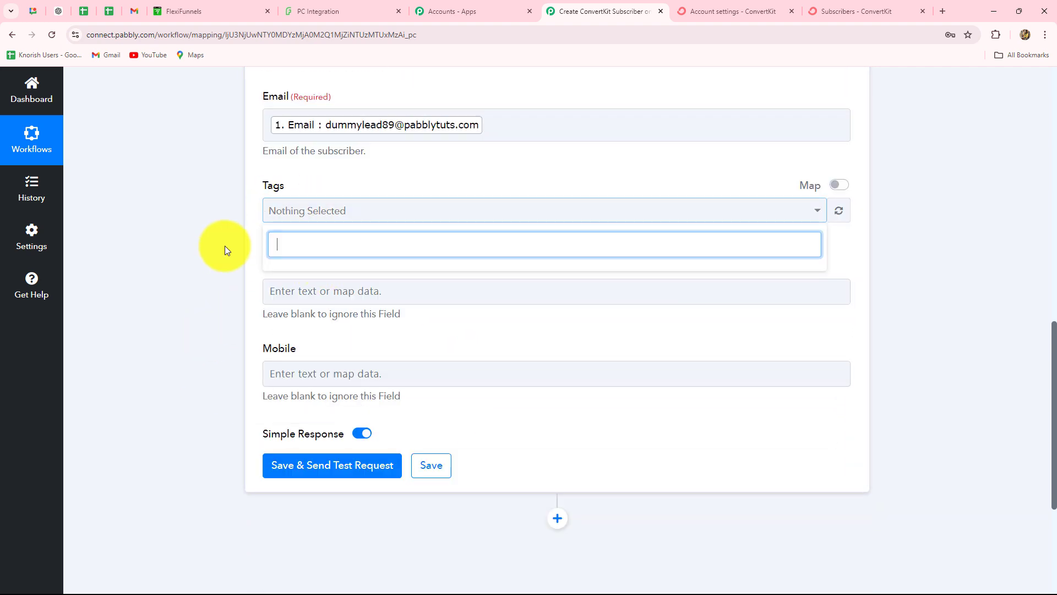
click(209, 247)
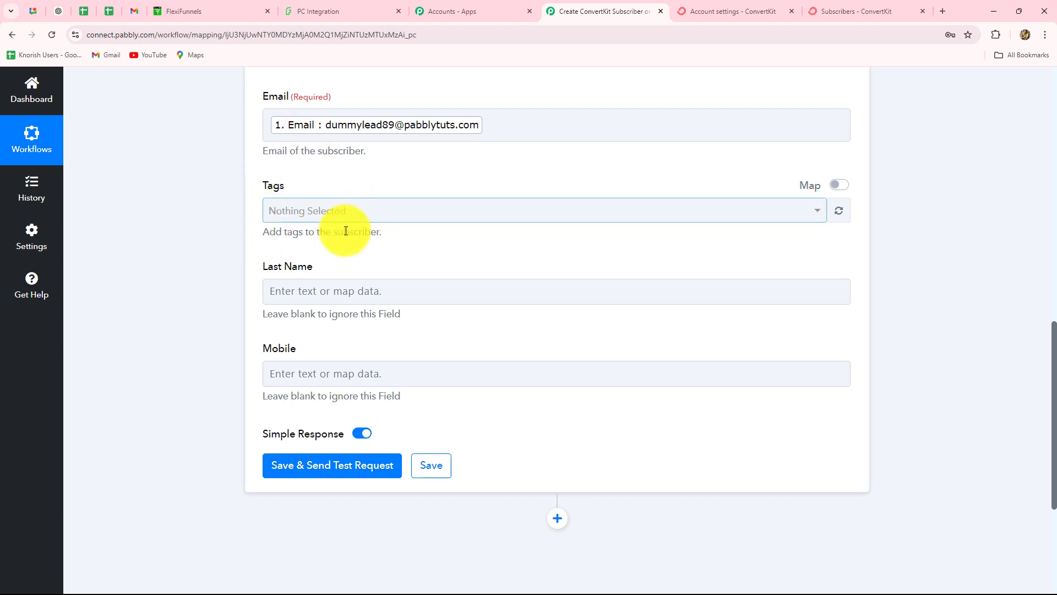
click(319, 285)
click(311, 179)
click(343, 286)
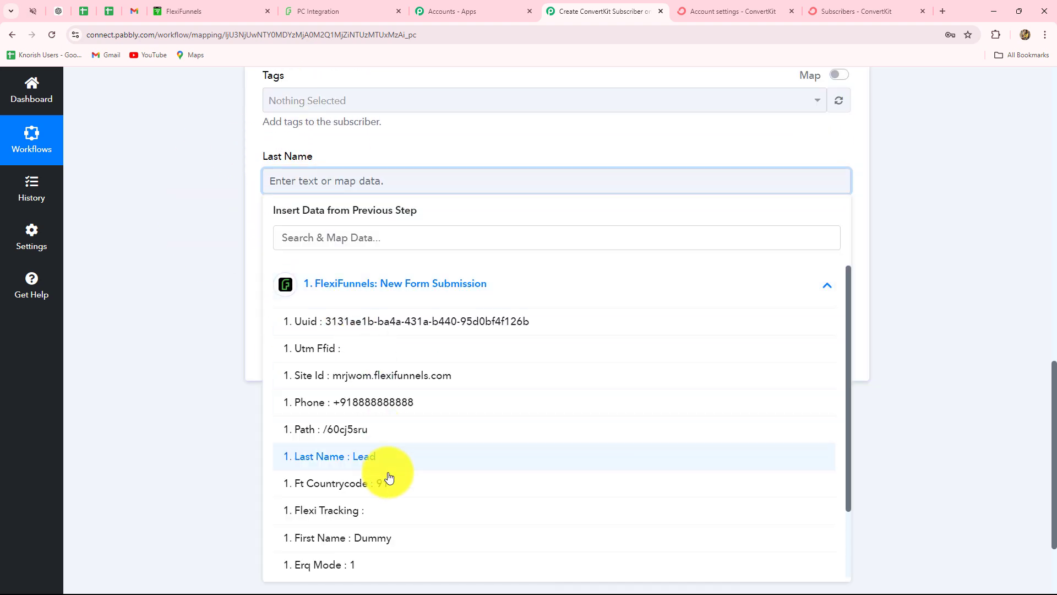
click(358, 456)
click(307, 270)
click(319, 311)
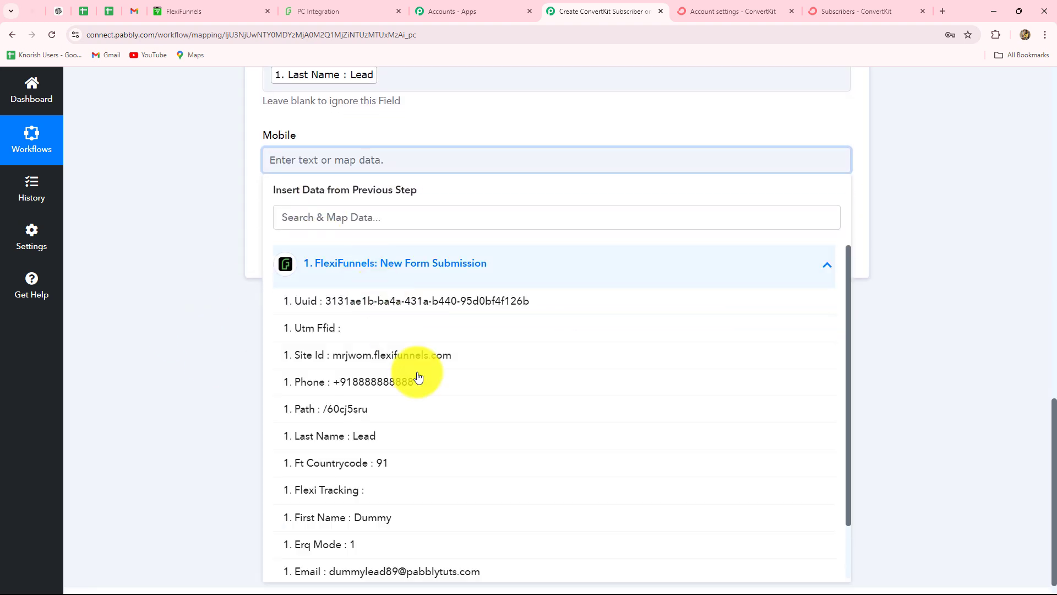
click(401, 380)
click(306, 322)
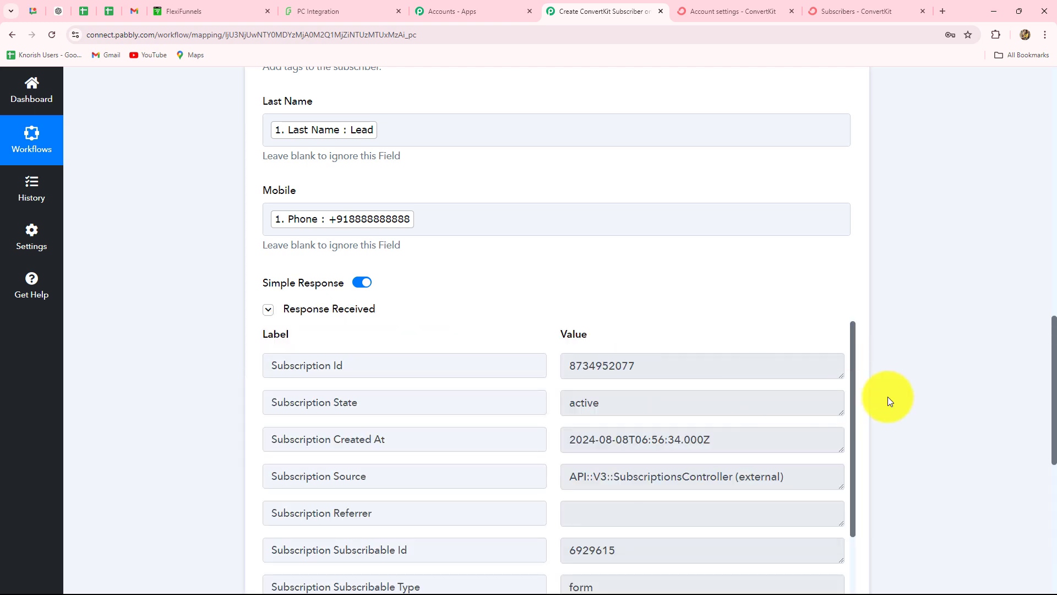
scroll(889, 400, down, 3)
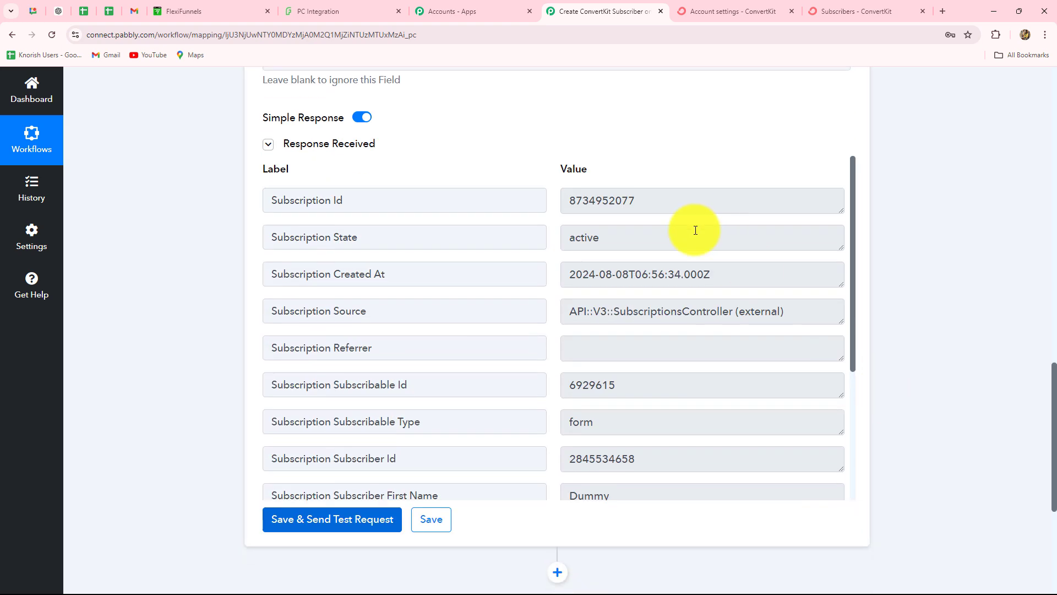
double_click(628, 200)
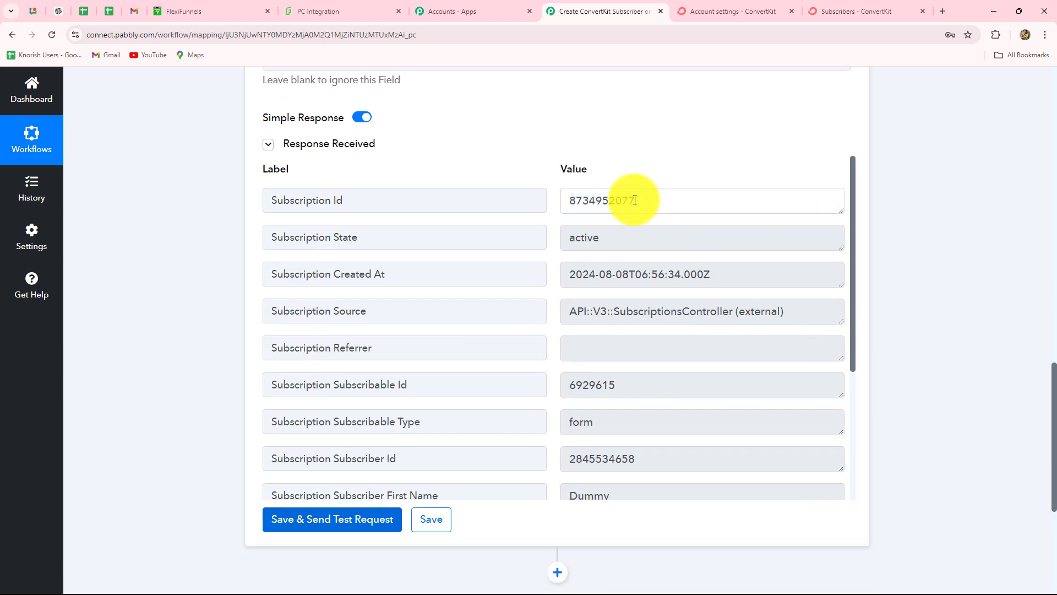
double_click(661, 237)
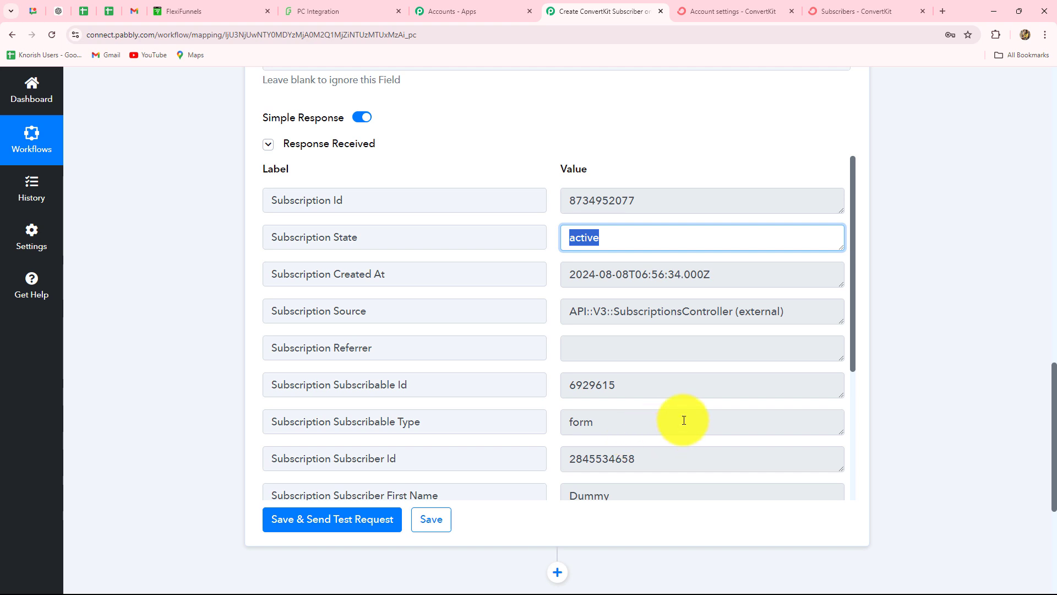
Open ConvertKit's Grow > Subscribers list and view the Dummy subscriber's profile details.
click(866, 3)
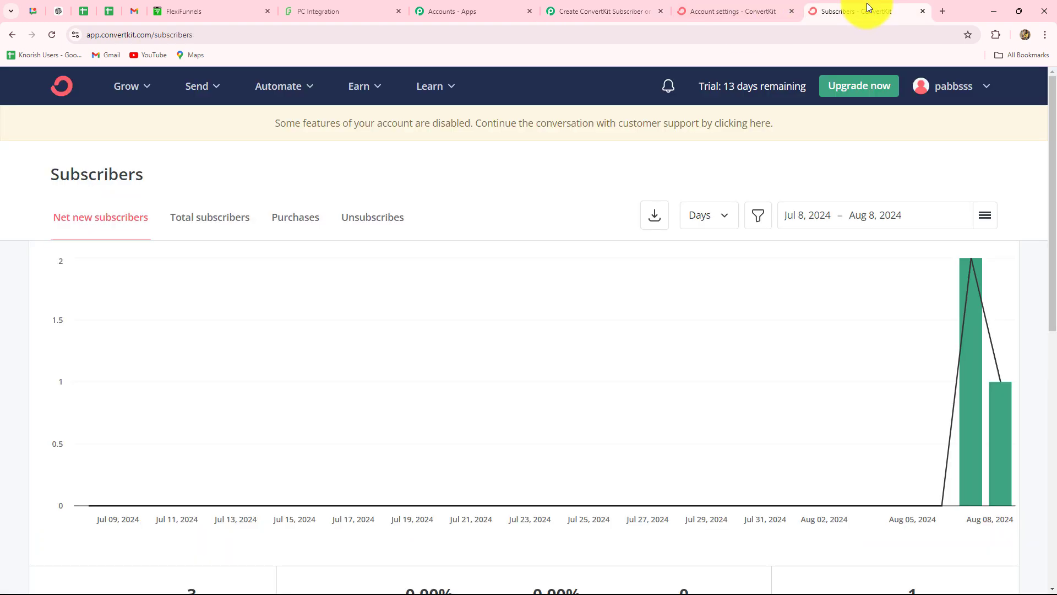
click(133, 83)
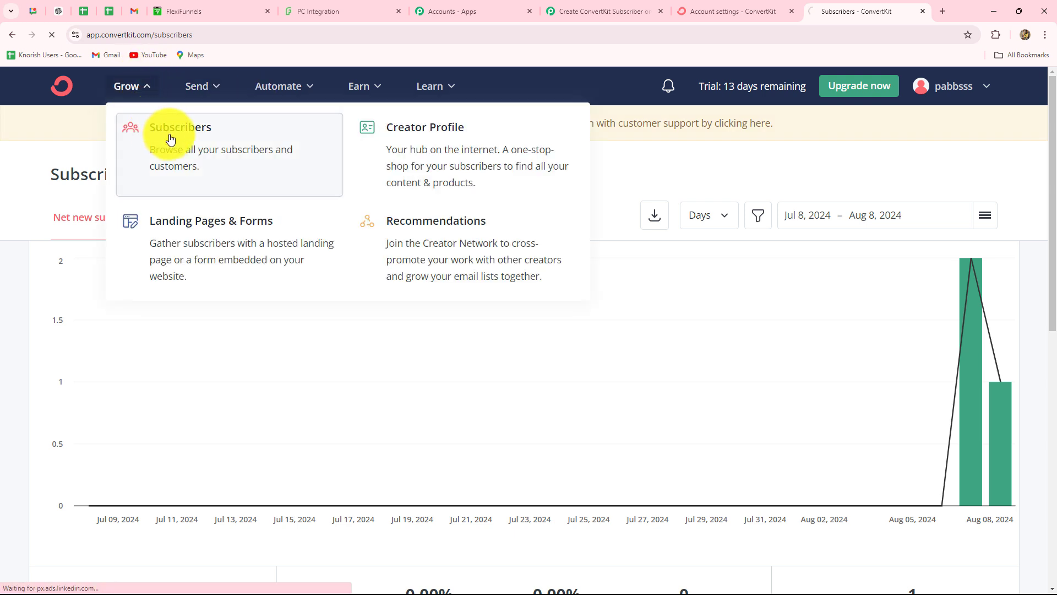
click(170, 139)
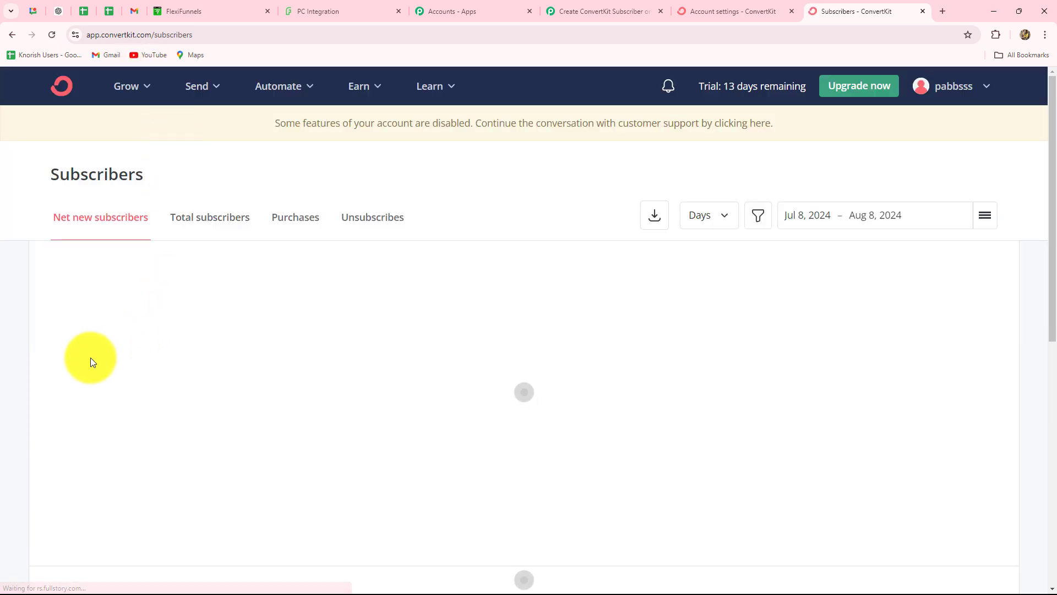
scroll(87, 361, down, 5)
scroll(87, 362, down, 3)
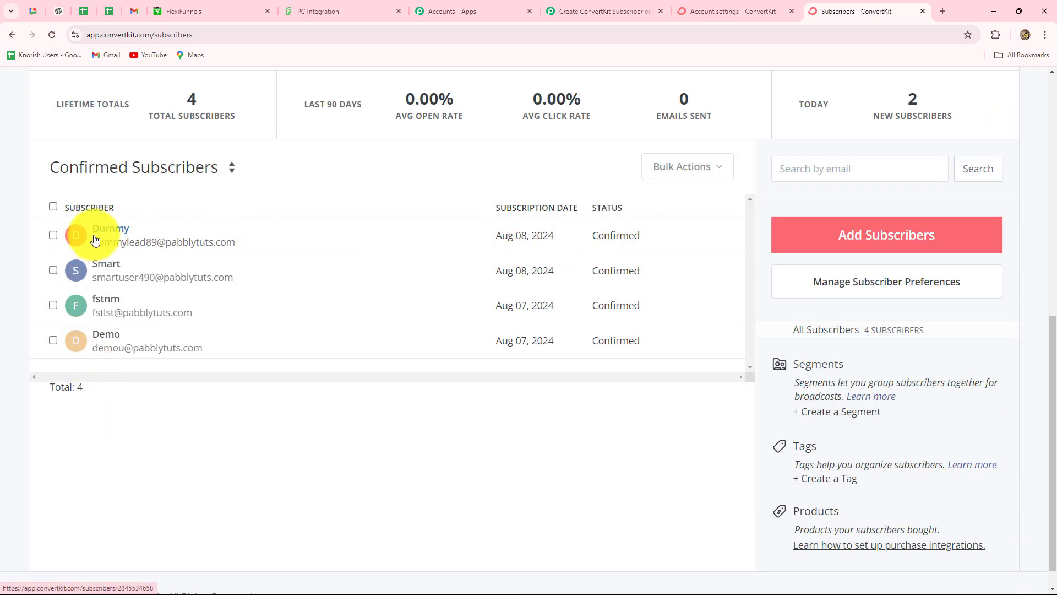
click(203, 242)
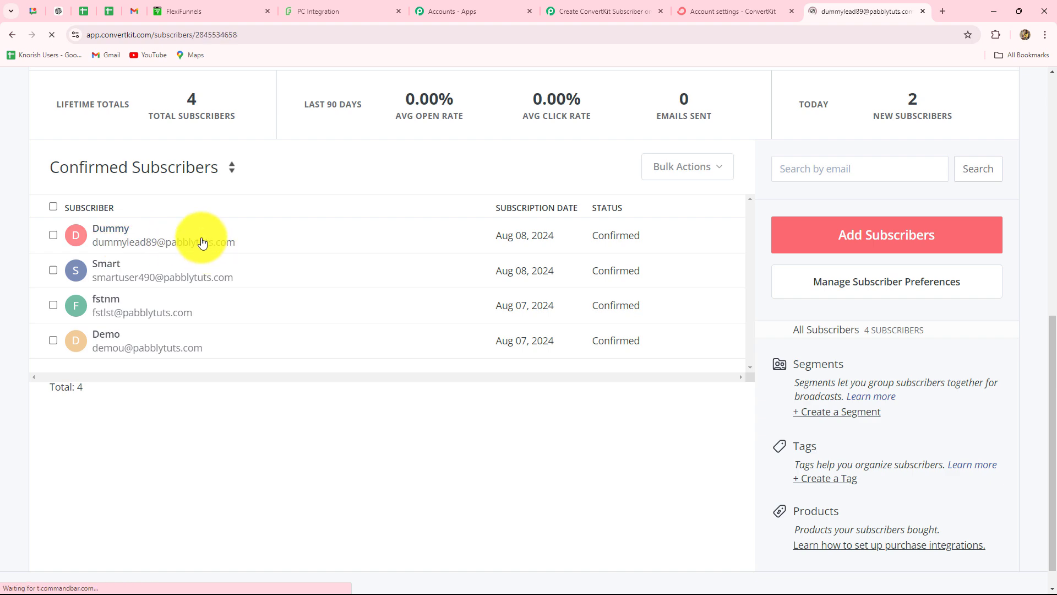
scroll(380, 336, down, 4)
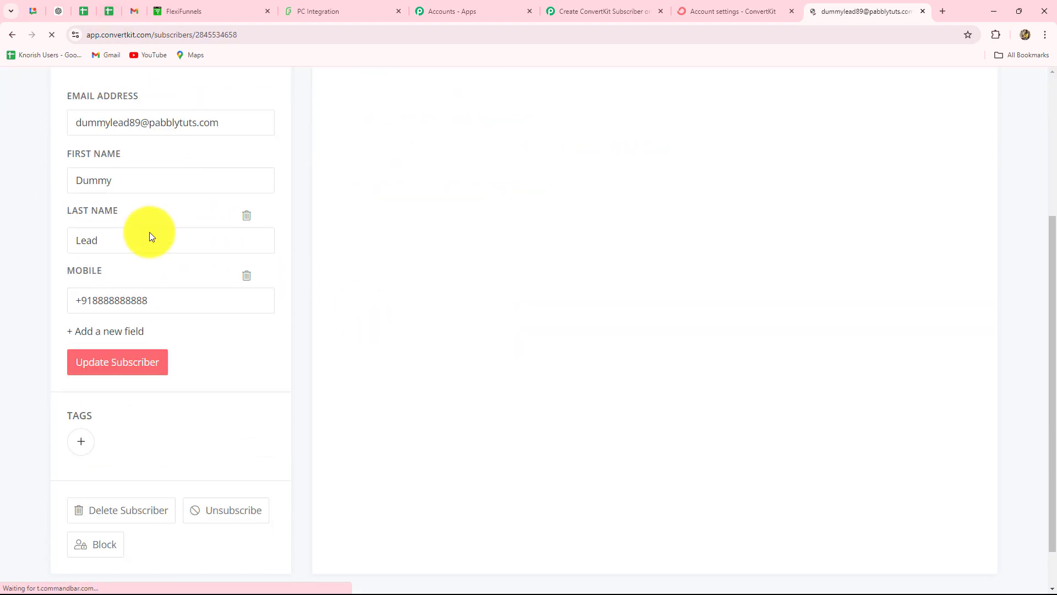
scroll(947, 274, up, 14)
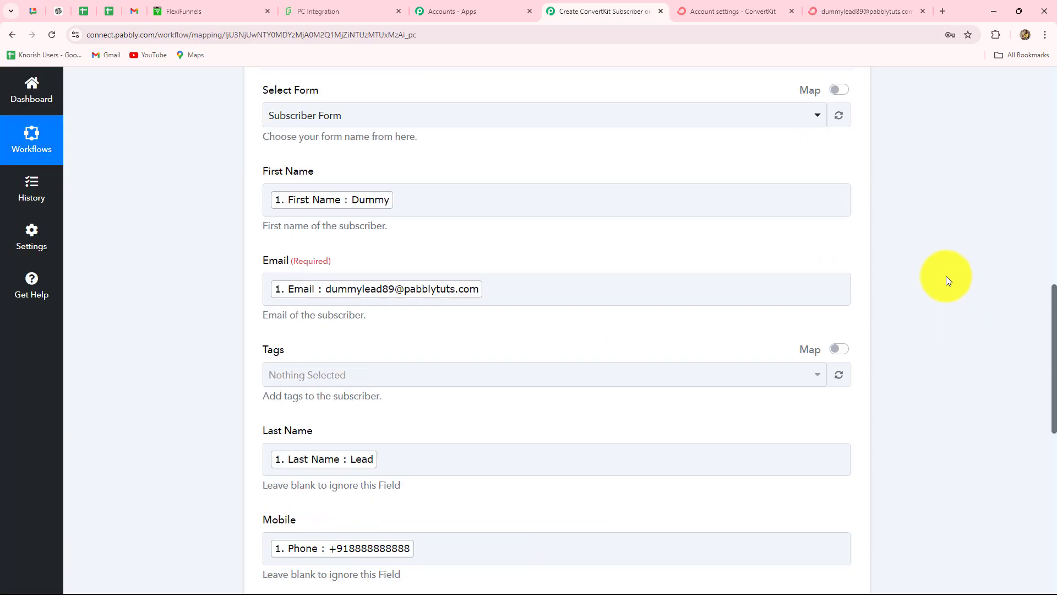
Collapse step 2, the ConvertKit action, leaving both steps as summaries.
scroll(946, 278, up, 3)
click(834, 416)
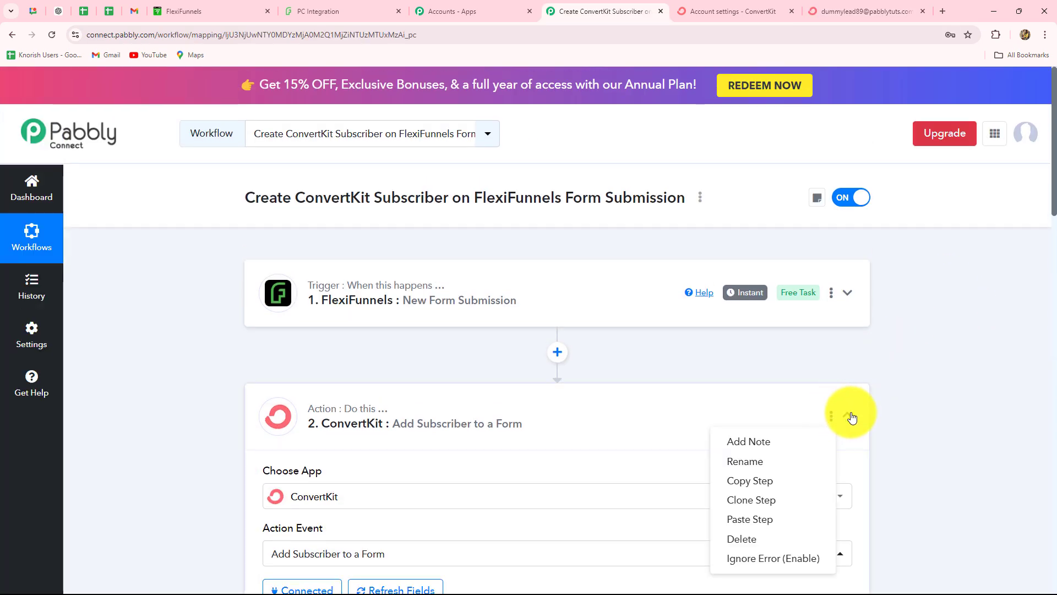
click(851, 415)
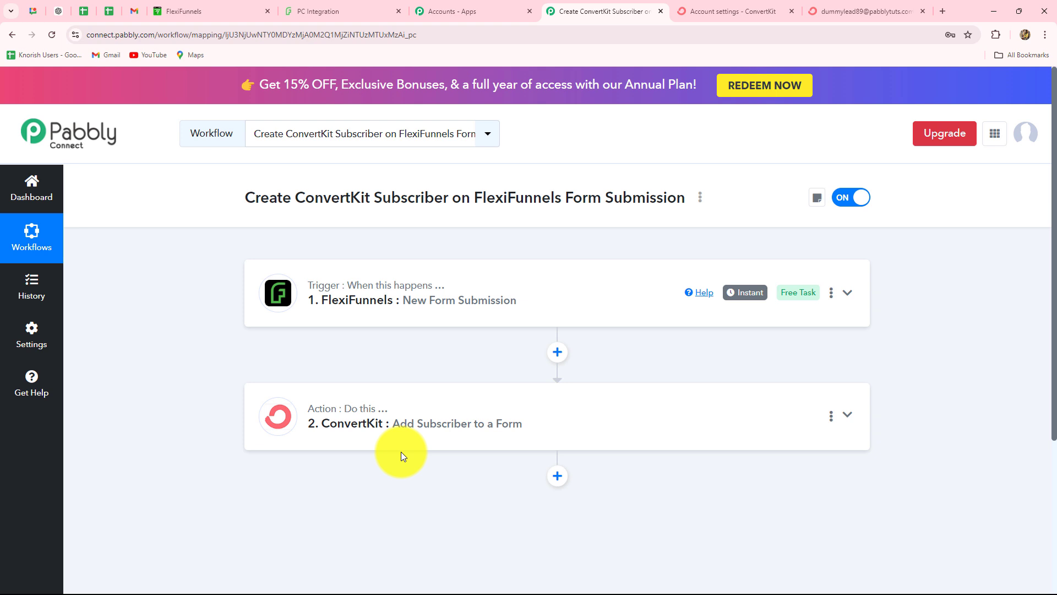
On the FlexiFunnels form, enter first name New and last name User.
click(302, 12)
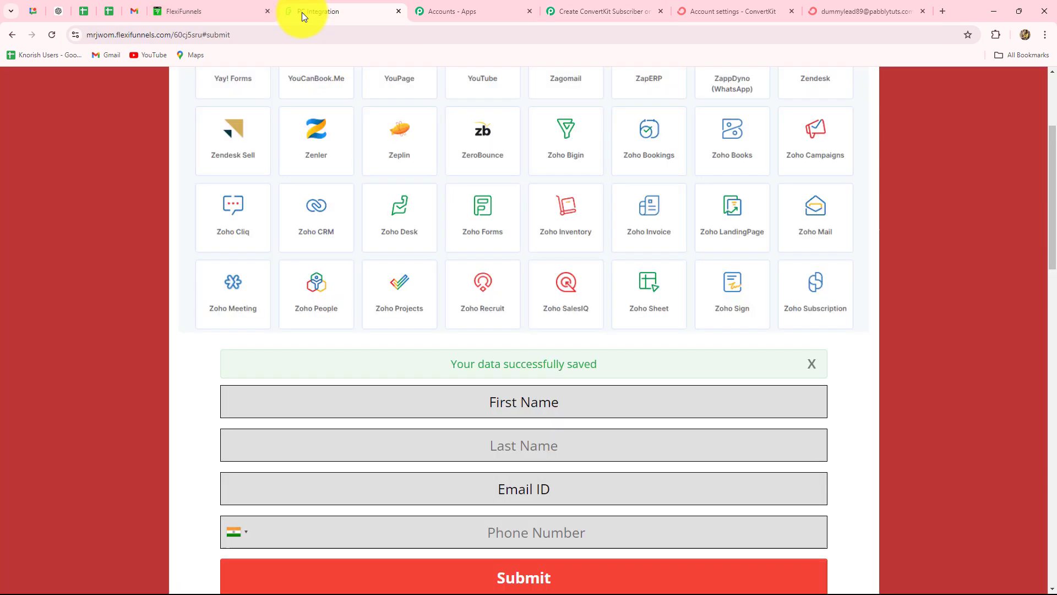
scroll(121, 201, down, 3)
scroll(122, 200, up, 2)
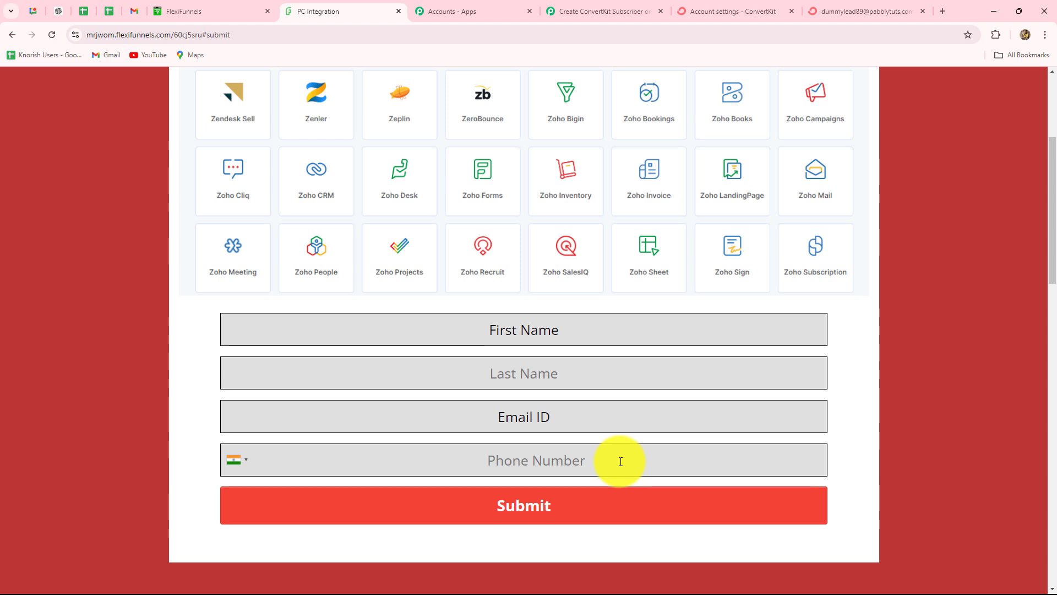
click(510, 328)
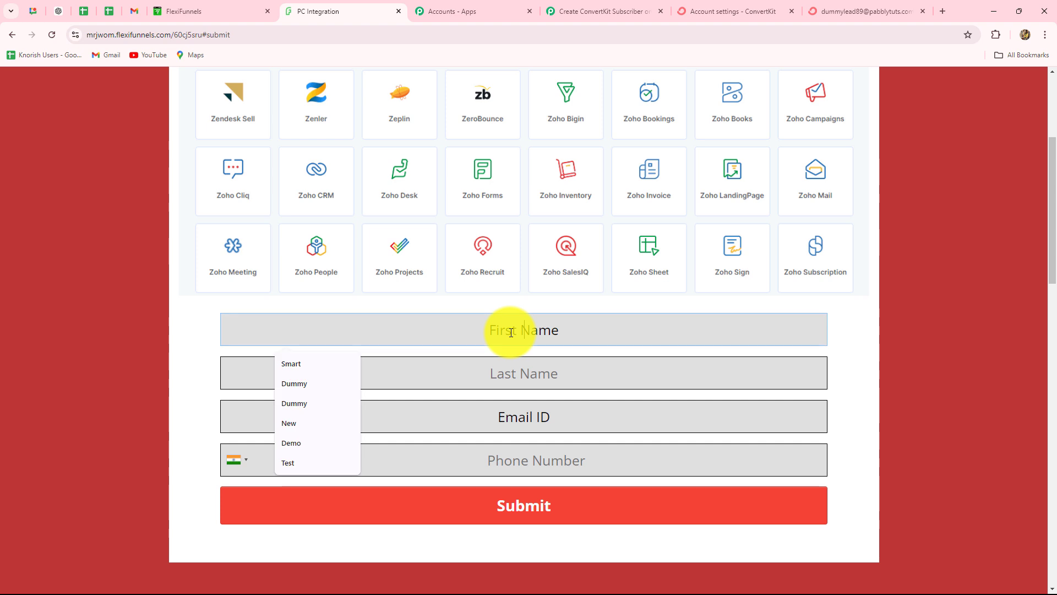
click(289, 421)
click(528, 377)
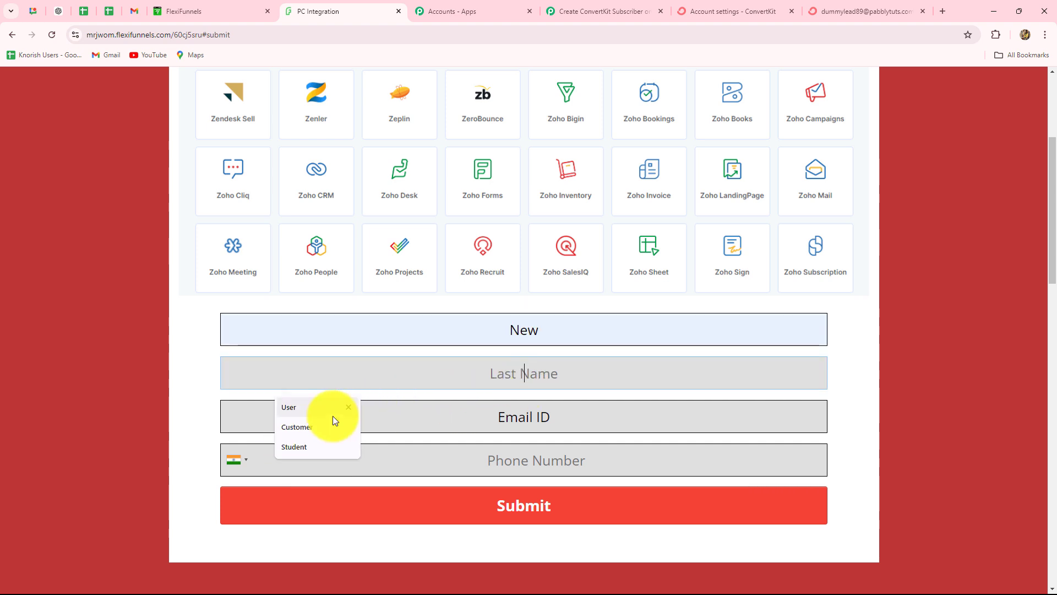
click(303, 410)
Enter the new user's e-mail address and phone number, then submit the form.
click(519, 416)
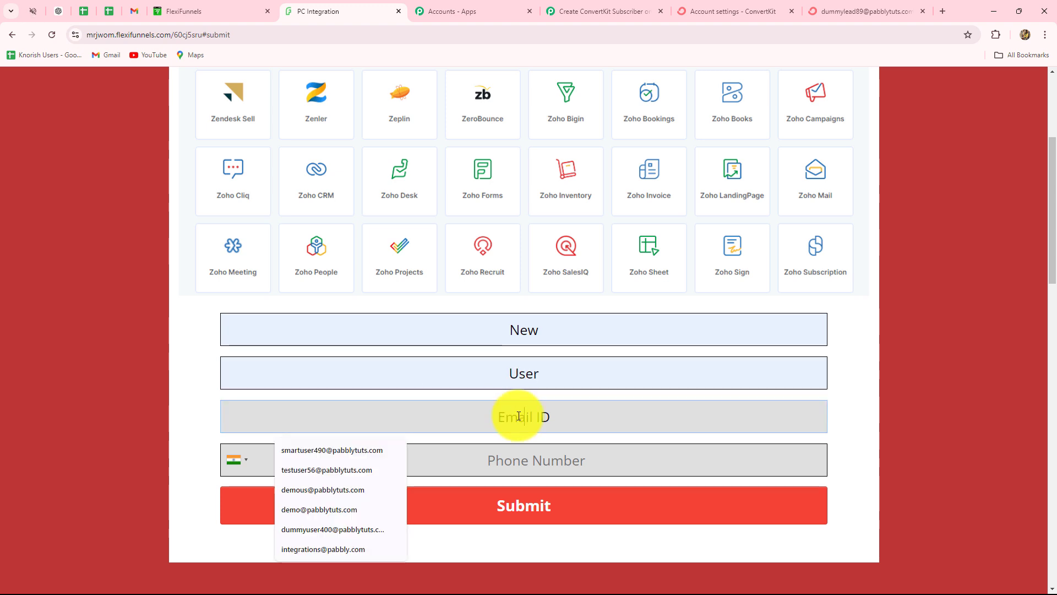
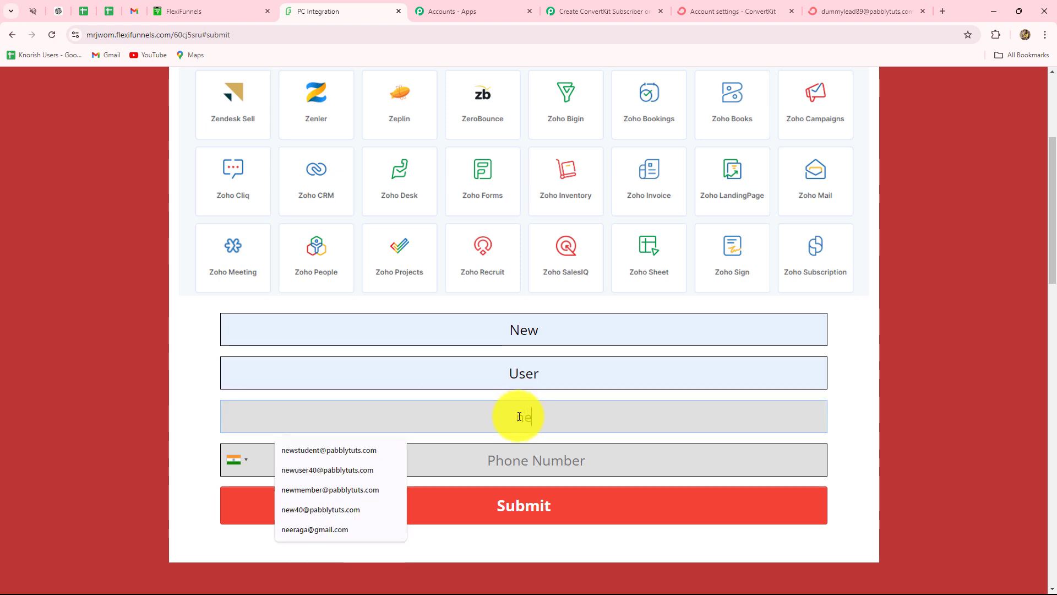
click(513, 470)
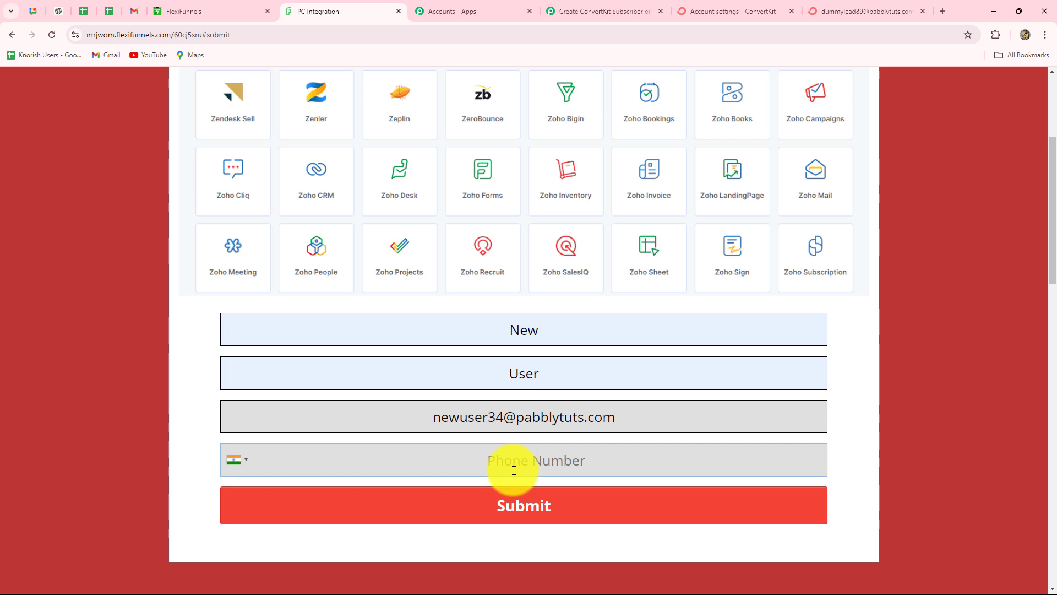
click(500, 511)
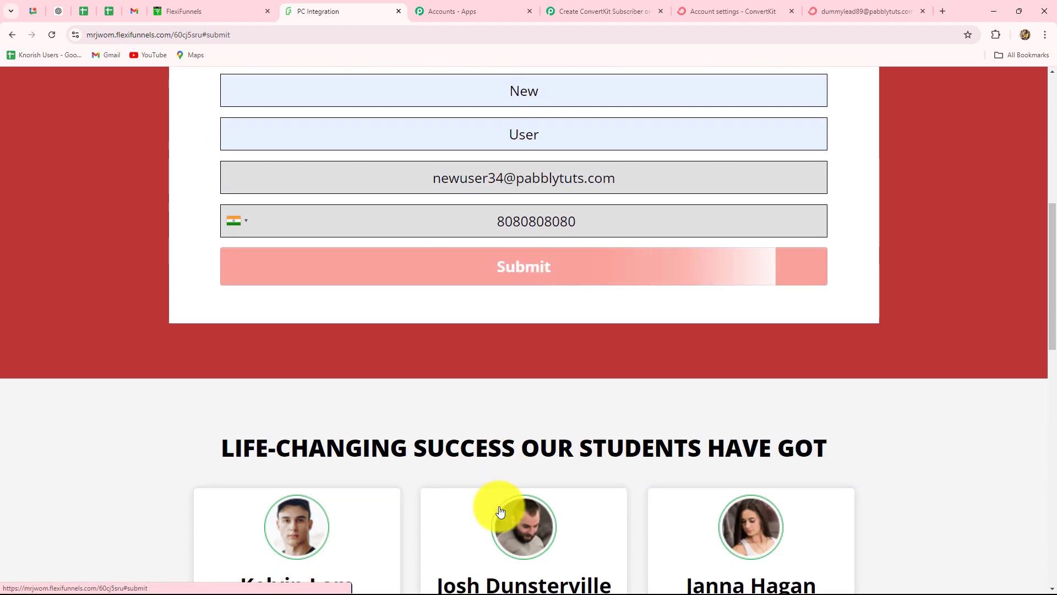
scroll(490, 276, up, 2)
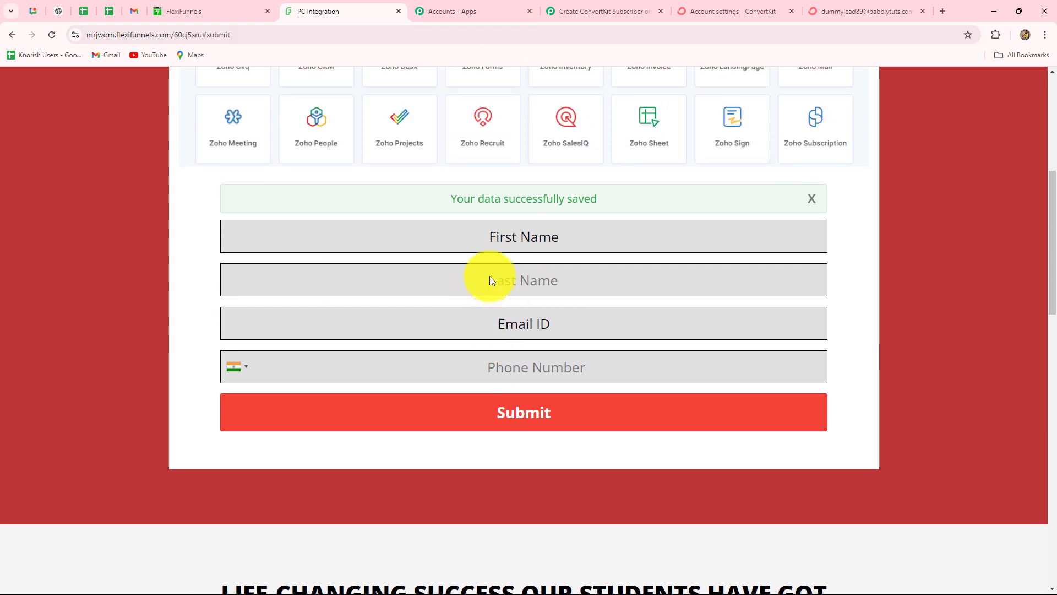
scroll(490, 276, down, 2)
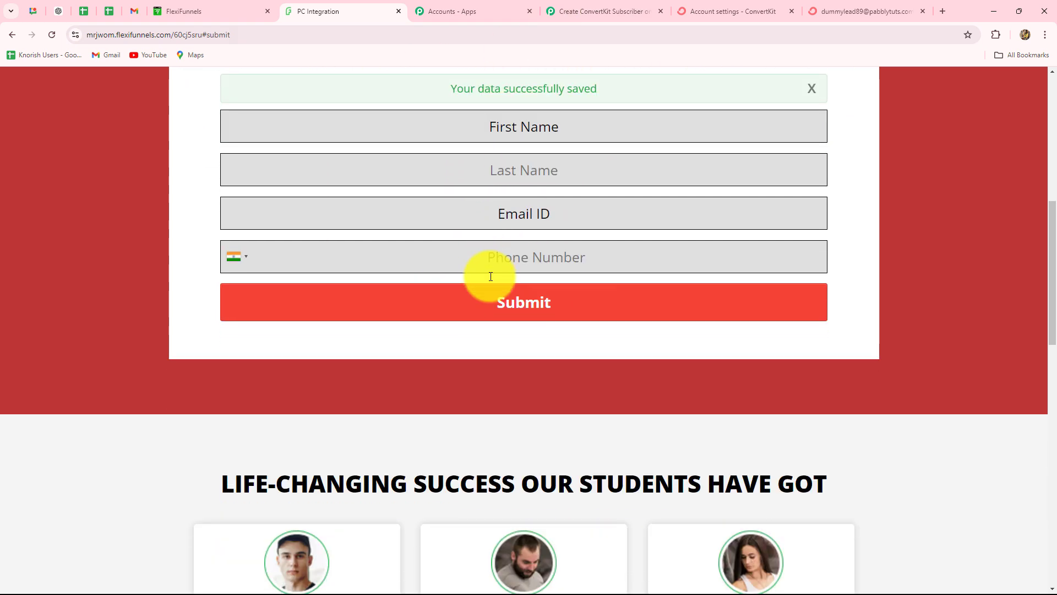
Verify in ConvertKit that the New User subscriber shows last name User and the mobile number.
click(852, 13)
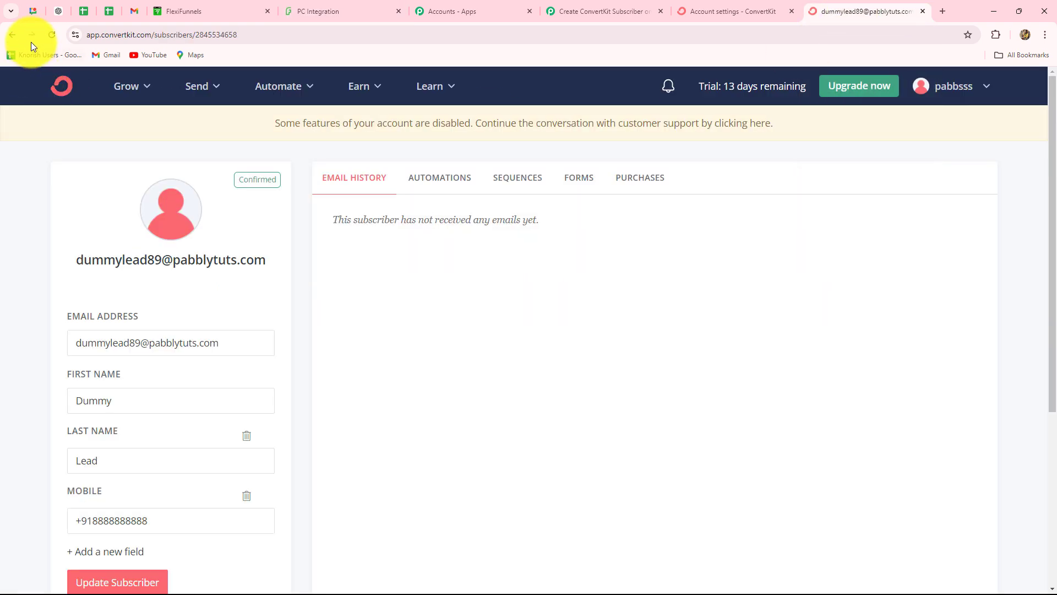
click(9, 34)
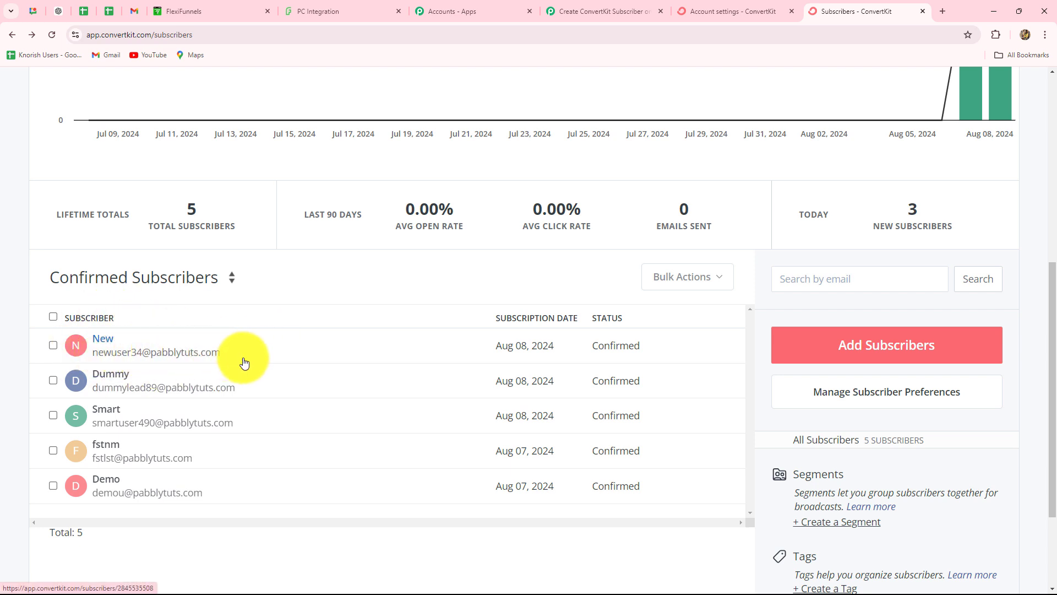
click(298, 350)
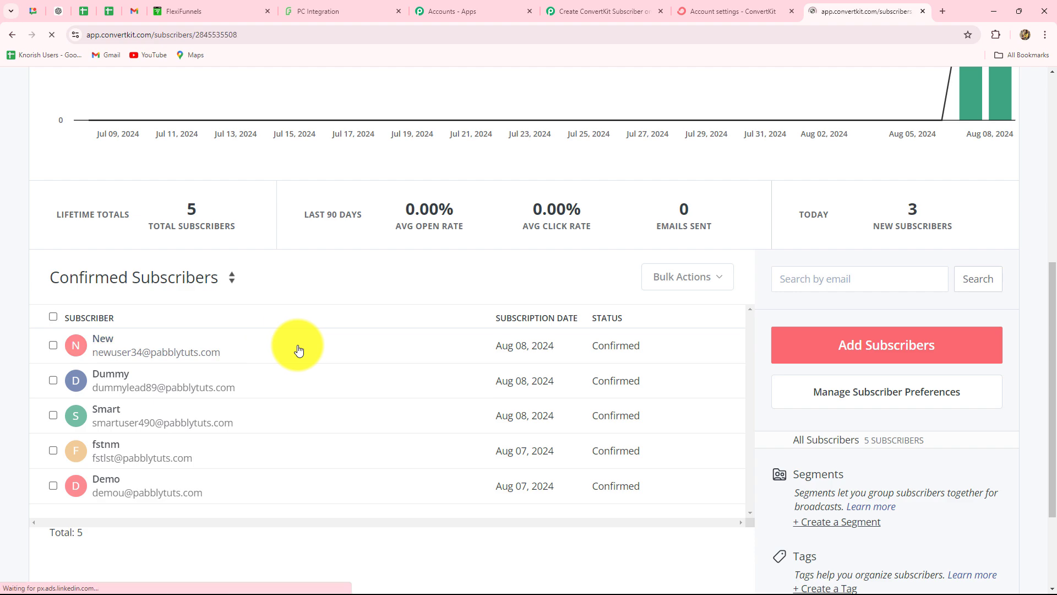
scroll(298, 347, down, 3)
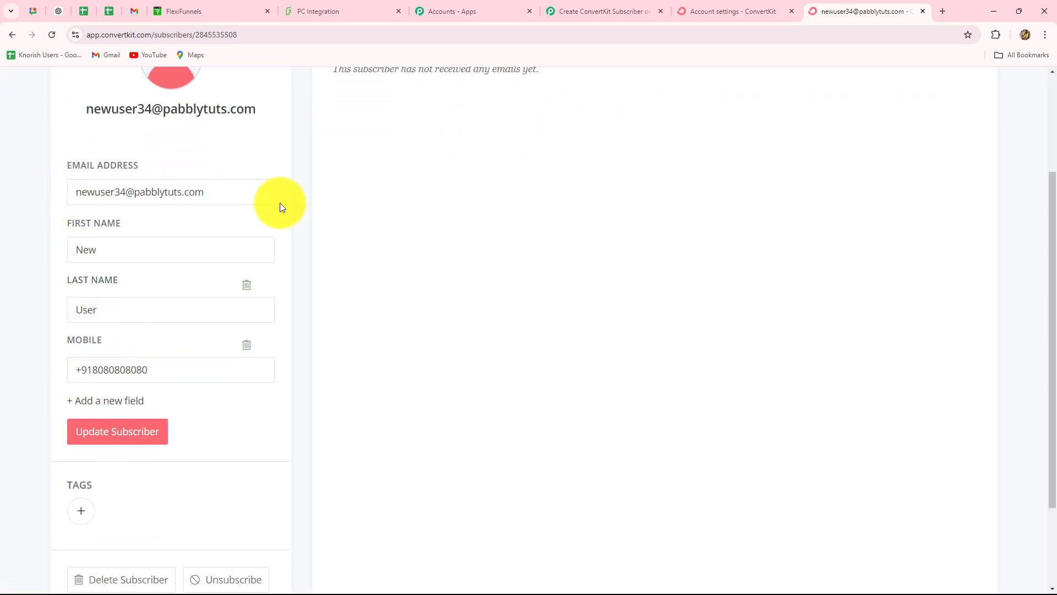
click(583, 11)
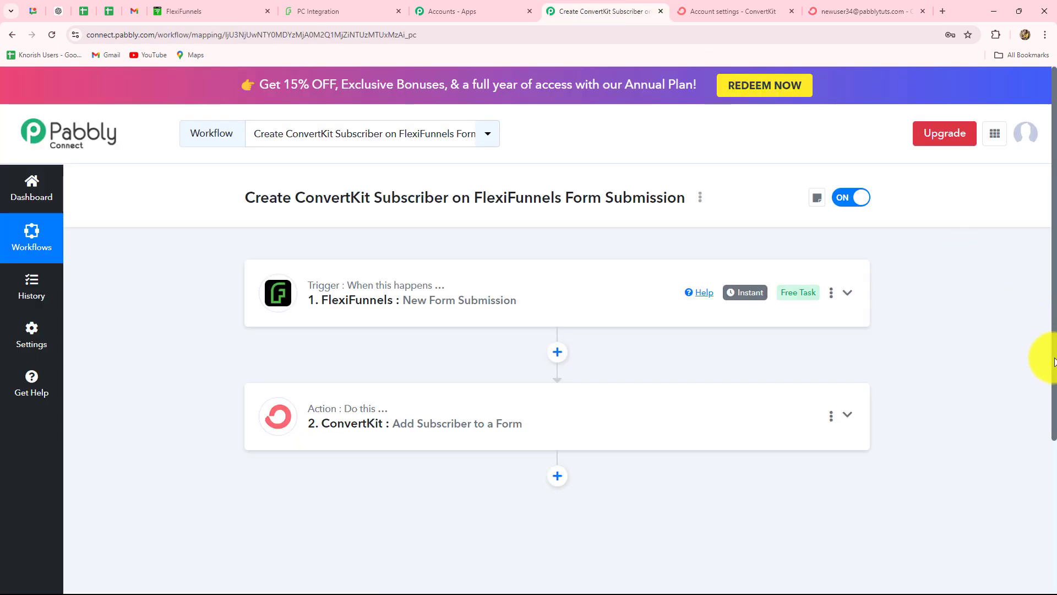